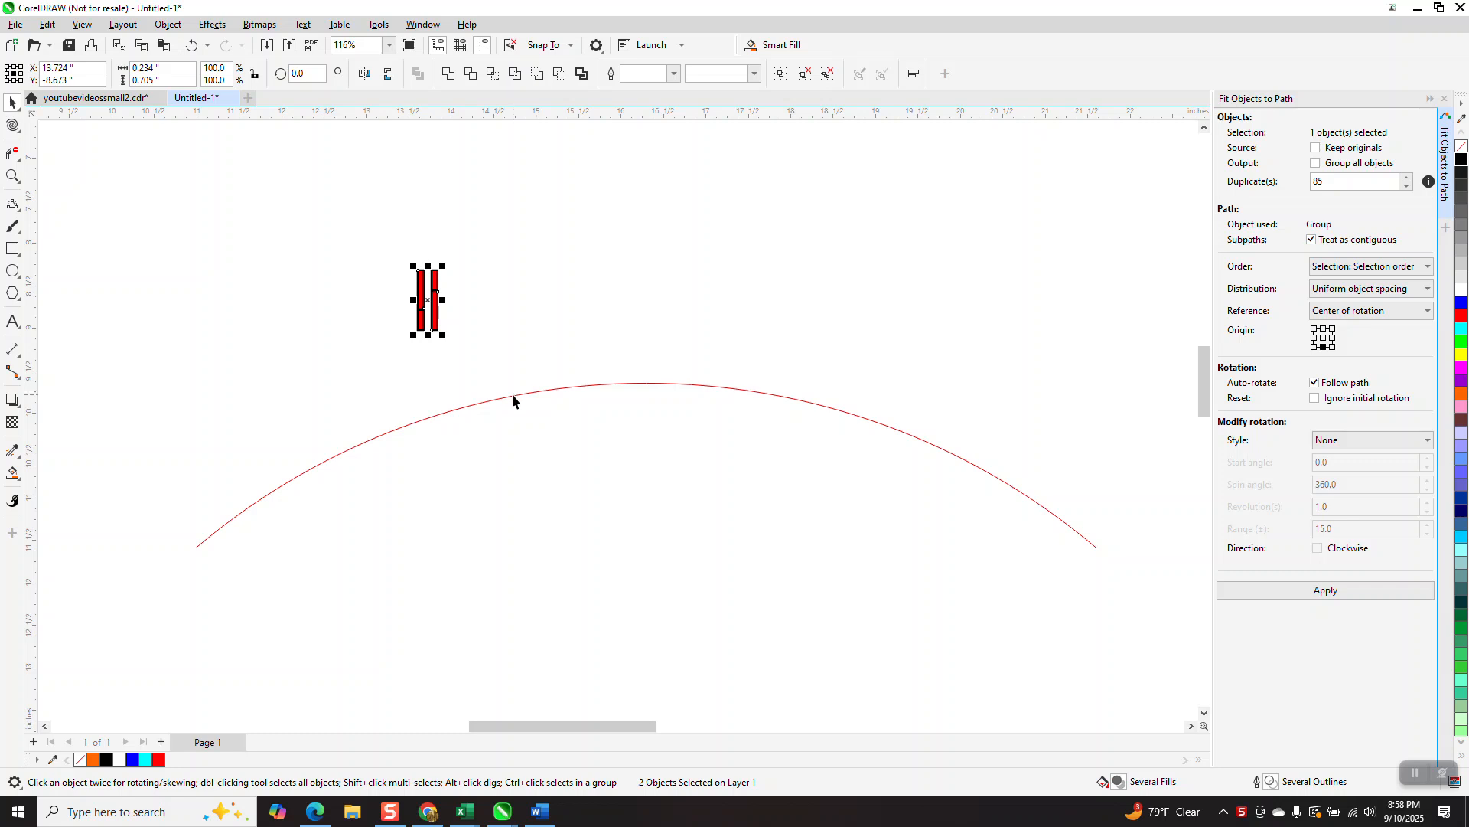
# - Try fitting the two brick groups to the red arc with 85 duplicates and check how their bottom edges meet the path
pyautogui.keyDown('shift'); pyautogui.click(517, 398); pyautogui.keyUp('shift')
pyautogui.click(1310, 587)
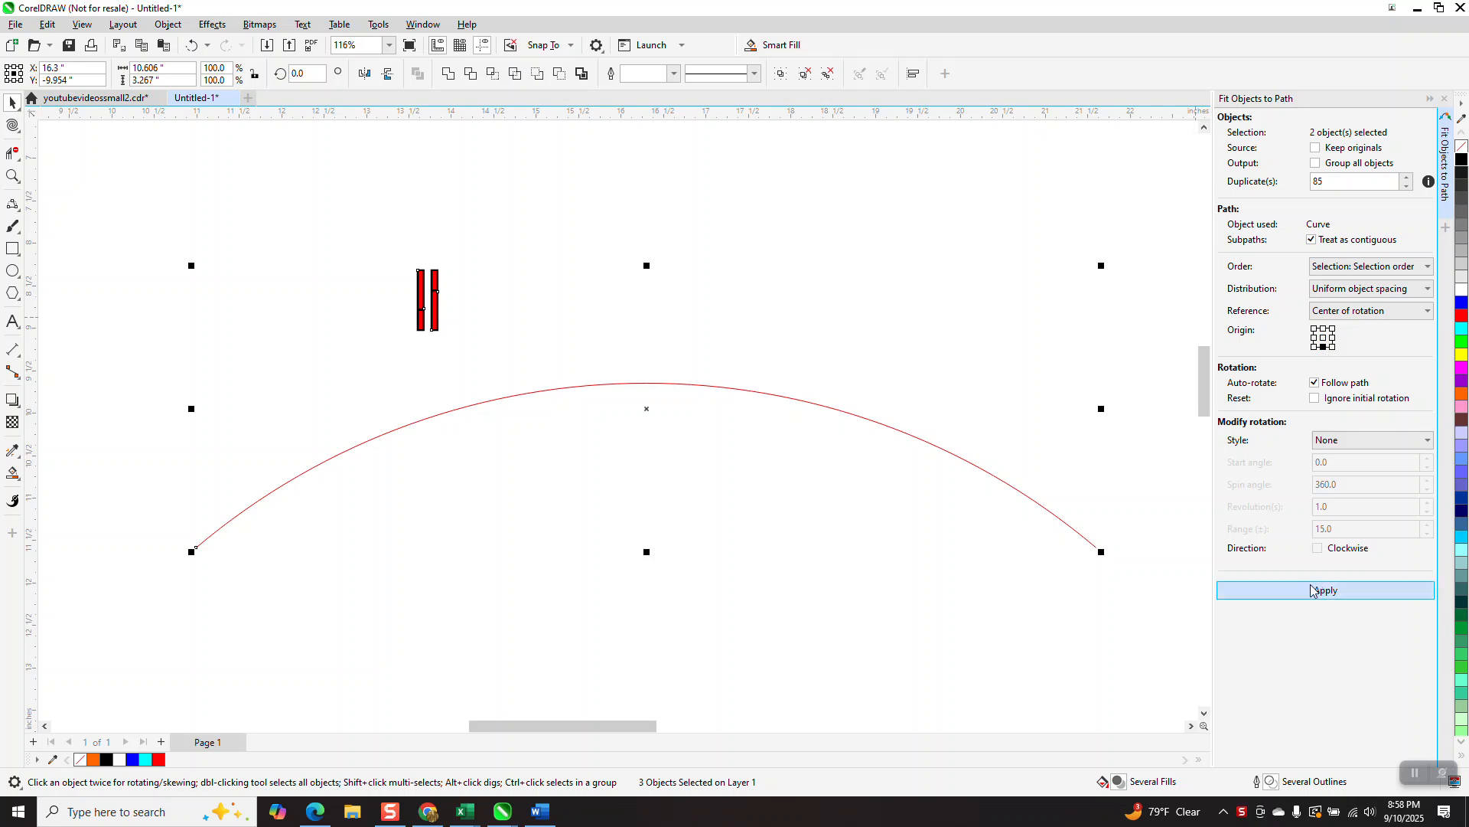
pyautogui.click(12, 176)
pyautogui.moveTo(530, 385); pyautogui.dragTo(564, 406)
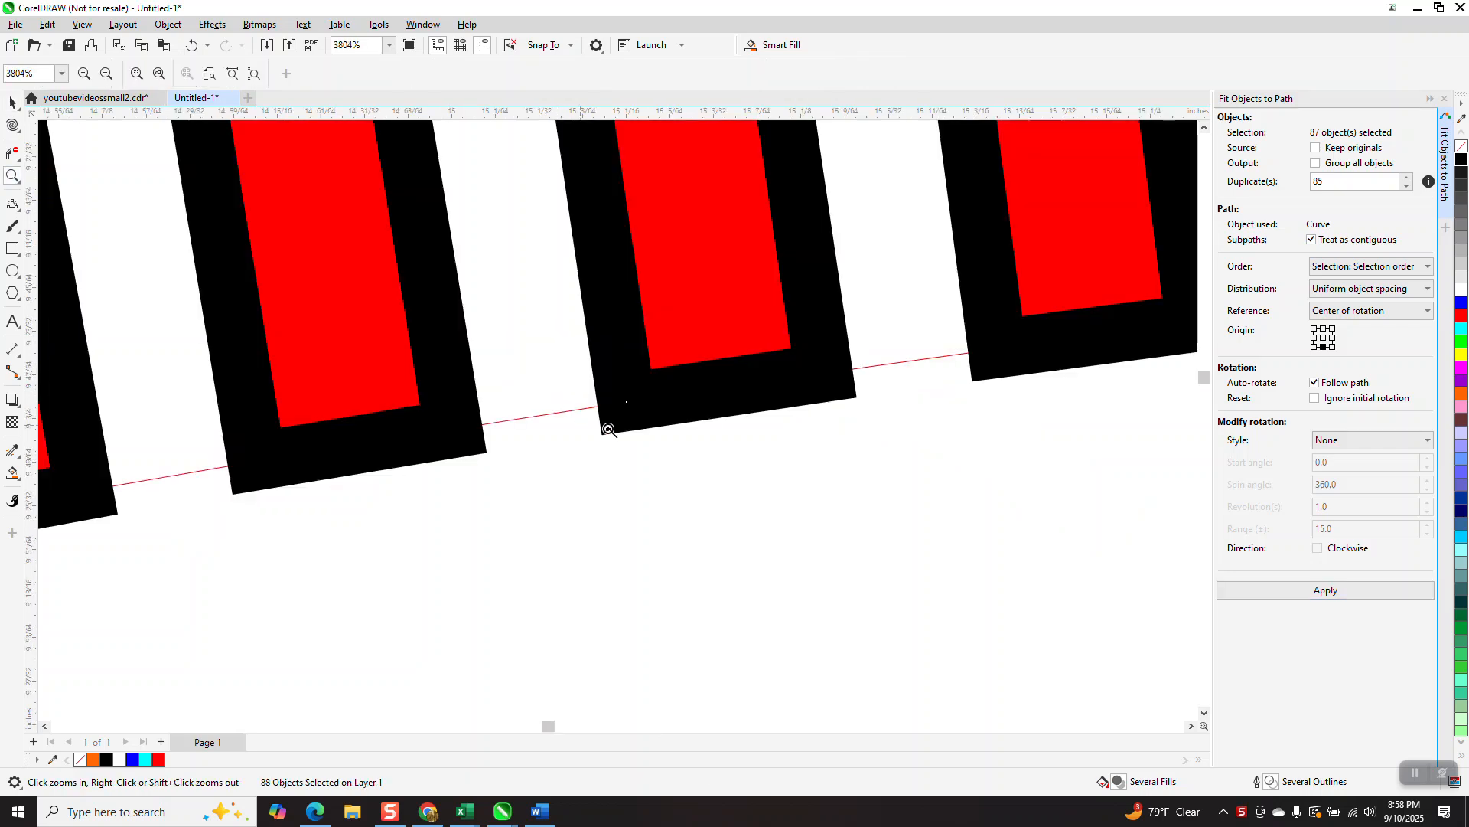
pyautogui.rightClick(595, 413)
pyautogui.rightClick(605, 401)
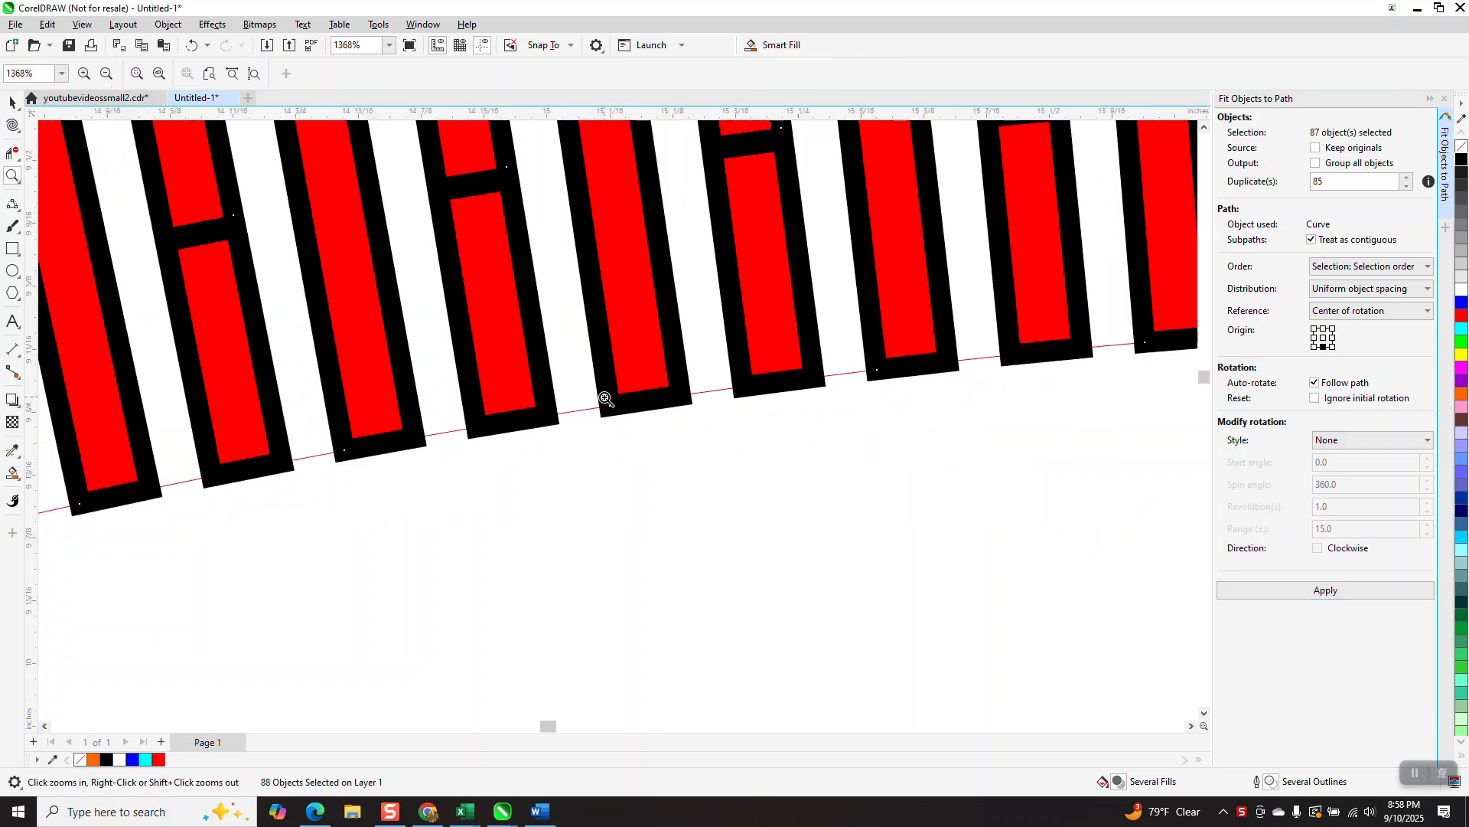
pyautogui.scroll(-4, 606, 400)
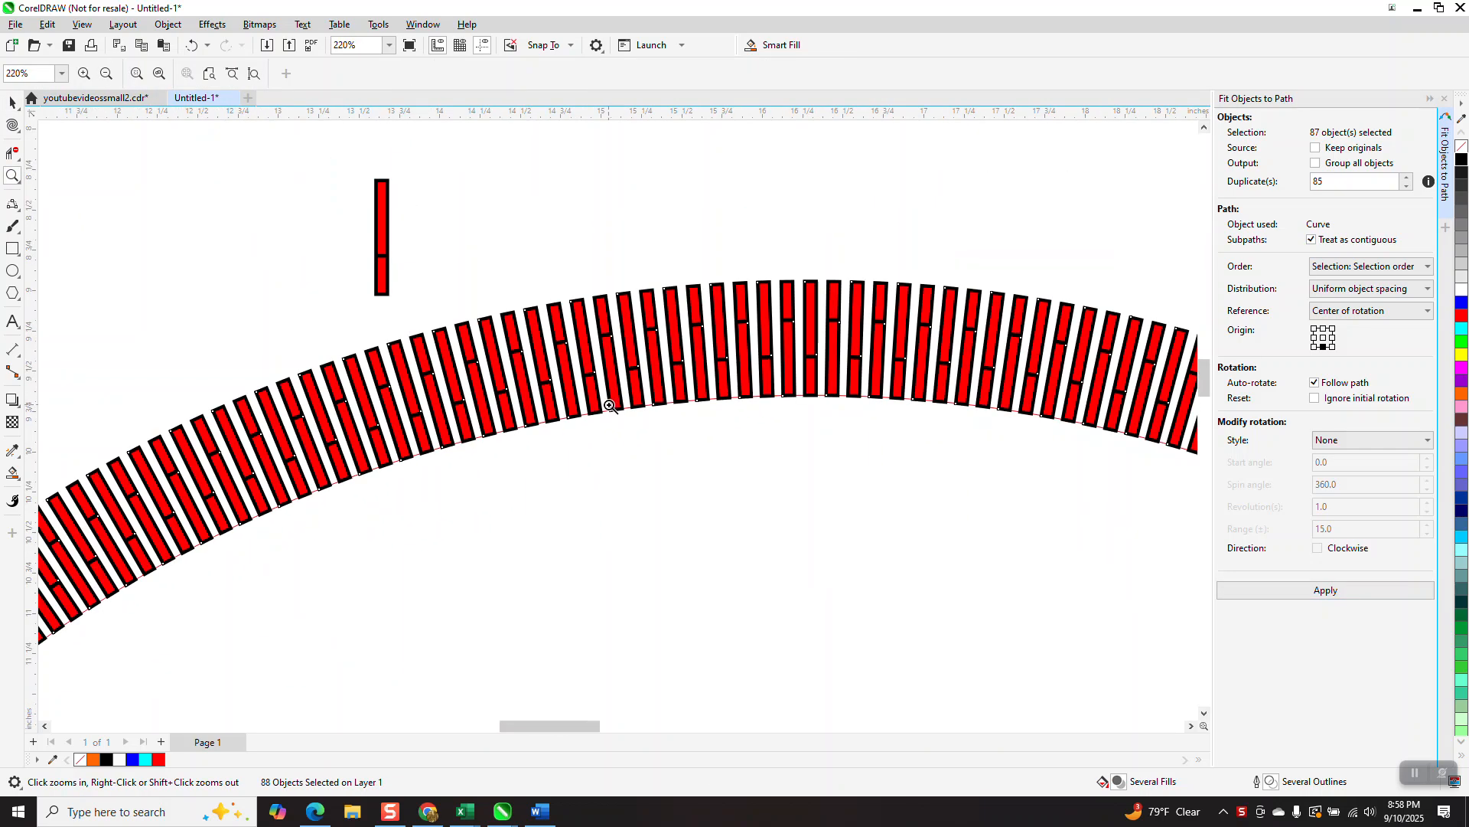
pyautogui.scroll(-1, 610, 405)
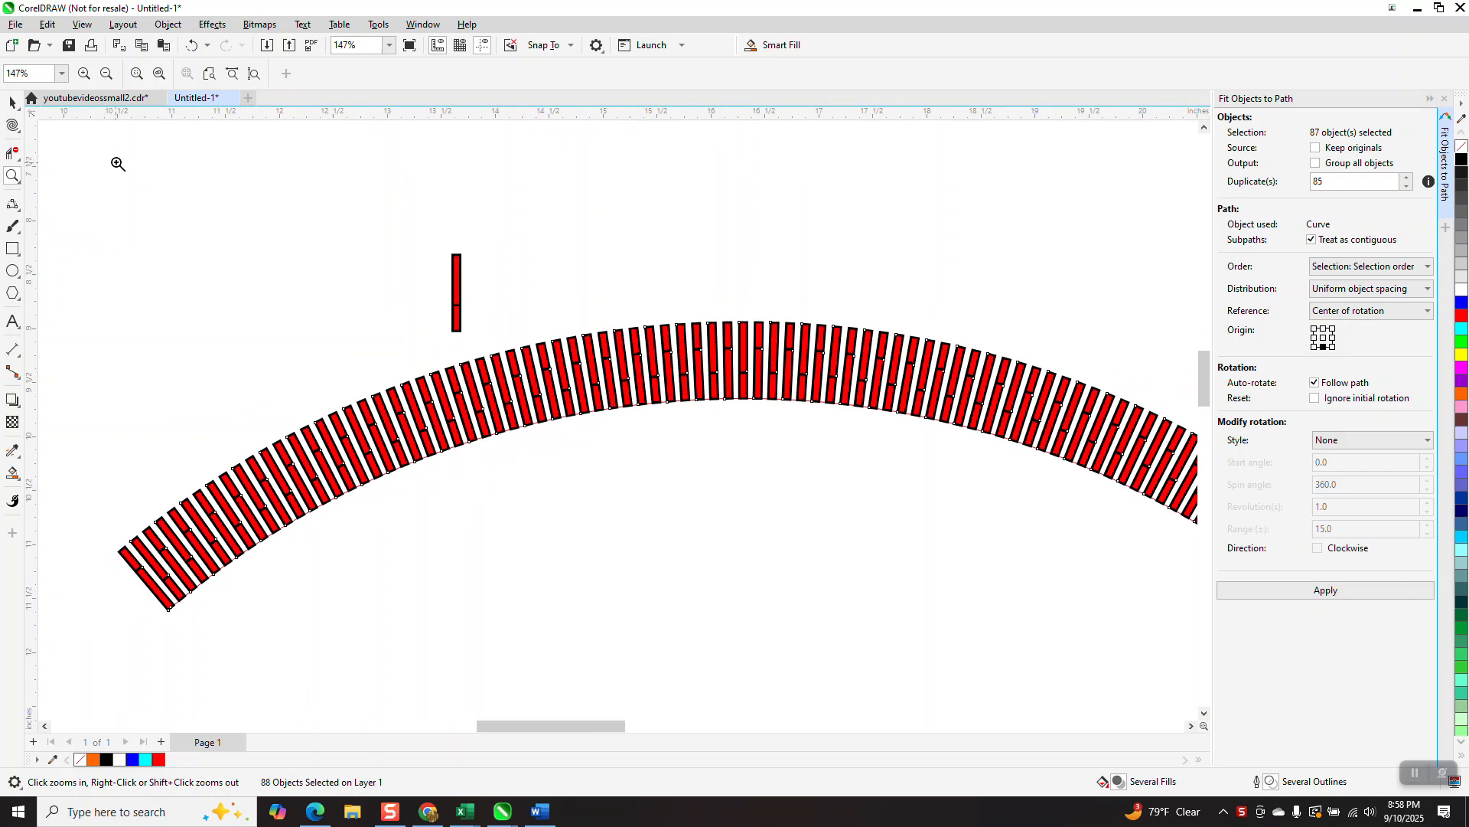
pyautogui.click(13, 102)
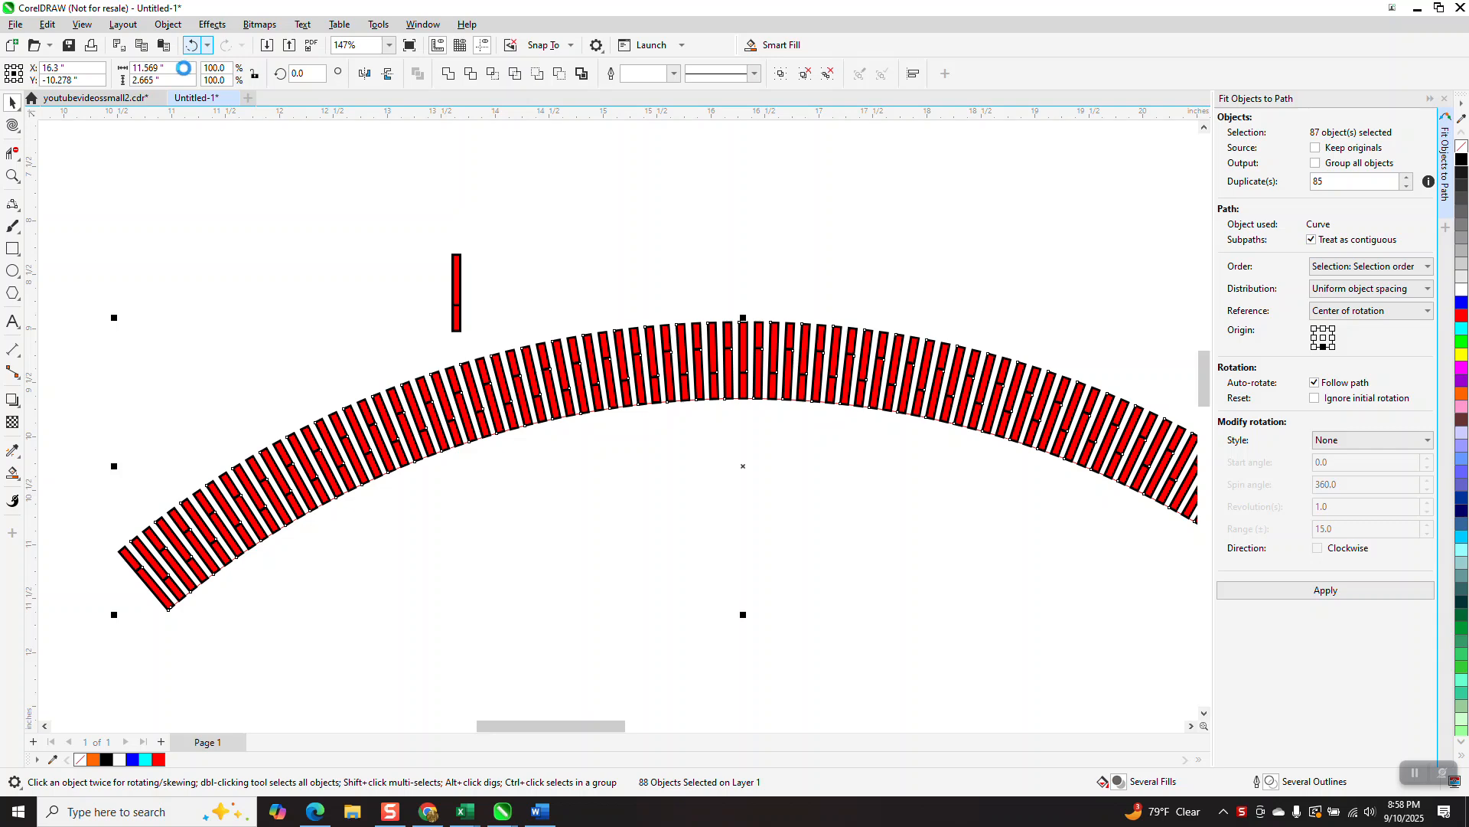
# - Duplicate the second brick group, placing the copy slightly to the right of the original pair
pyautogui.click(12, 176)
pyautogui.moveTo(430, 257); pyautogui.dragTo(591, 388)
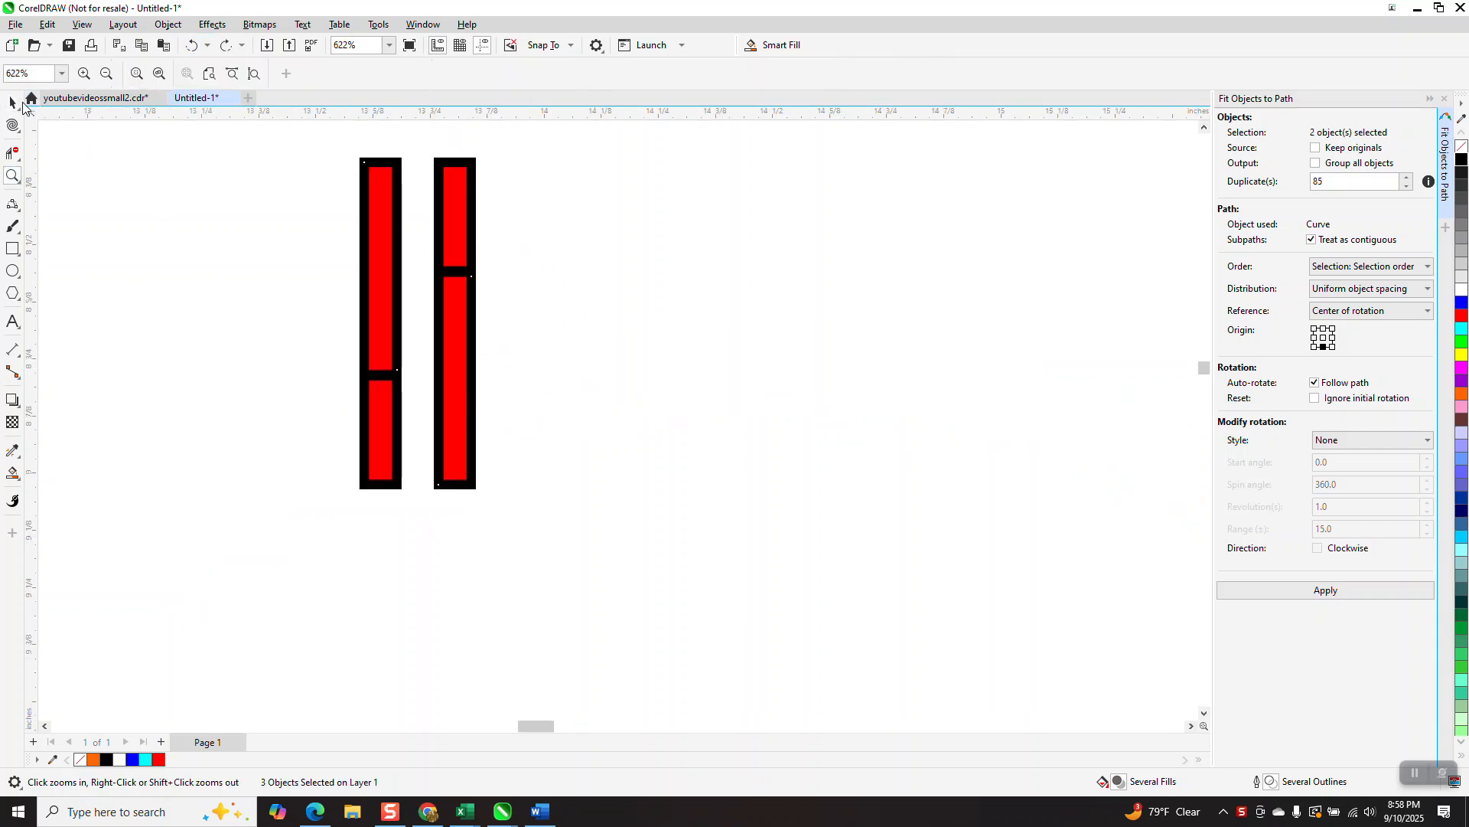
pyautogui.click(12, 102)
pyautogui.click(452, 171)
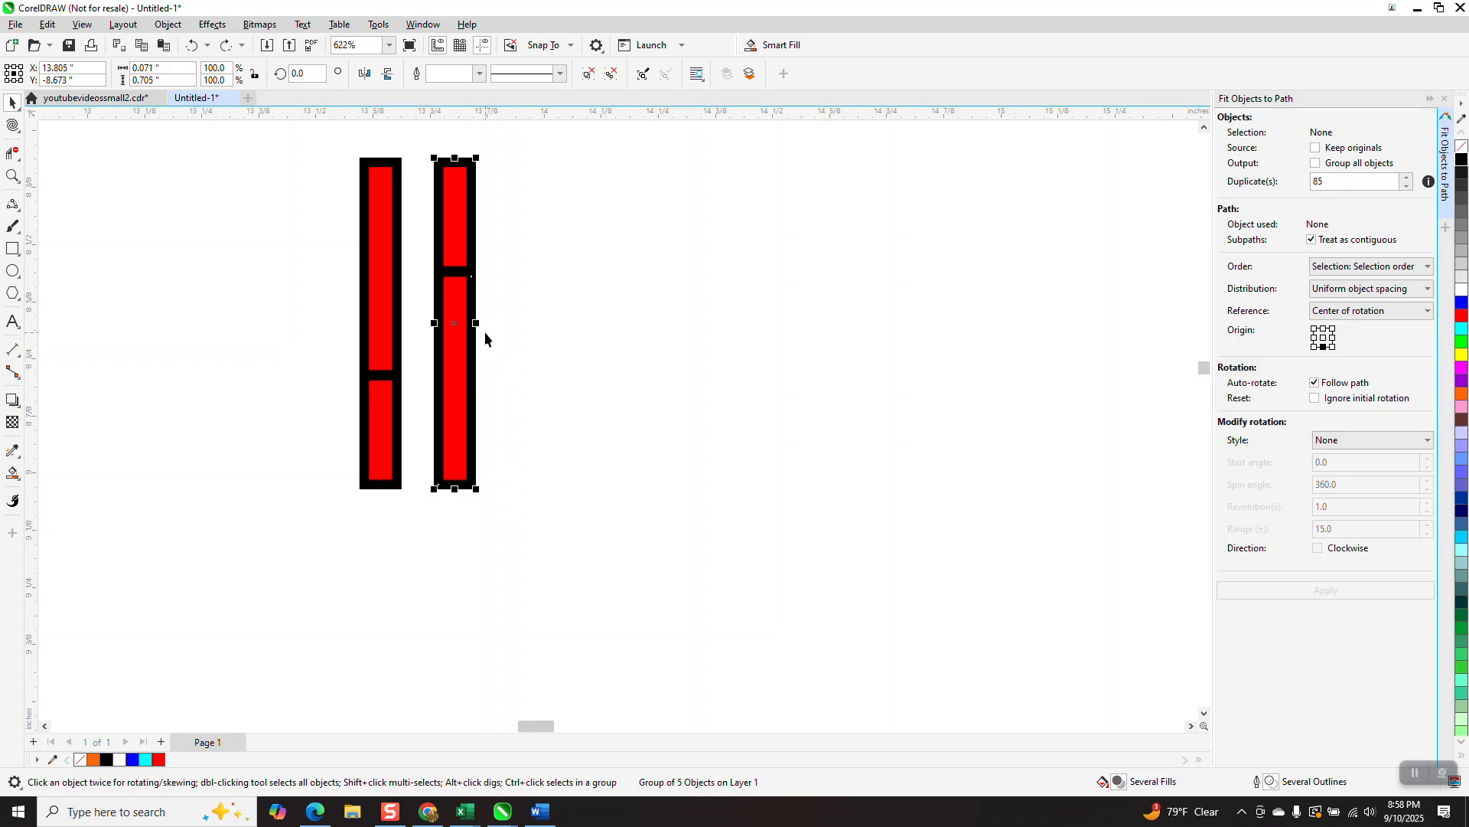
pyautogui.moveTo(469, 320); pyautogui.dragTo(594, 325)
# - Ungroup all objects of the copied brick and clear the selection
pyautogui.click(168, 24)
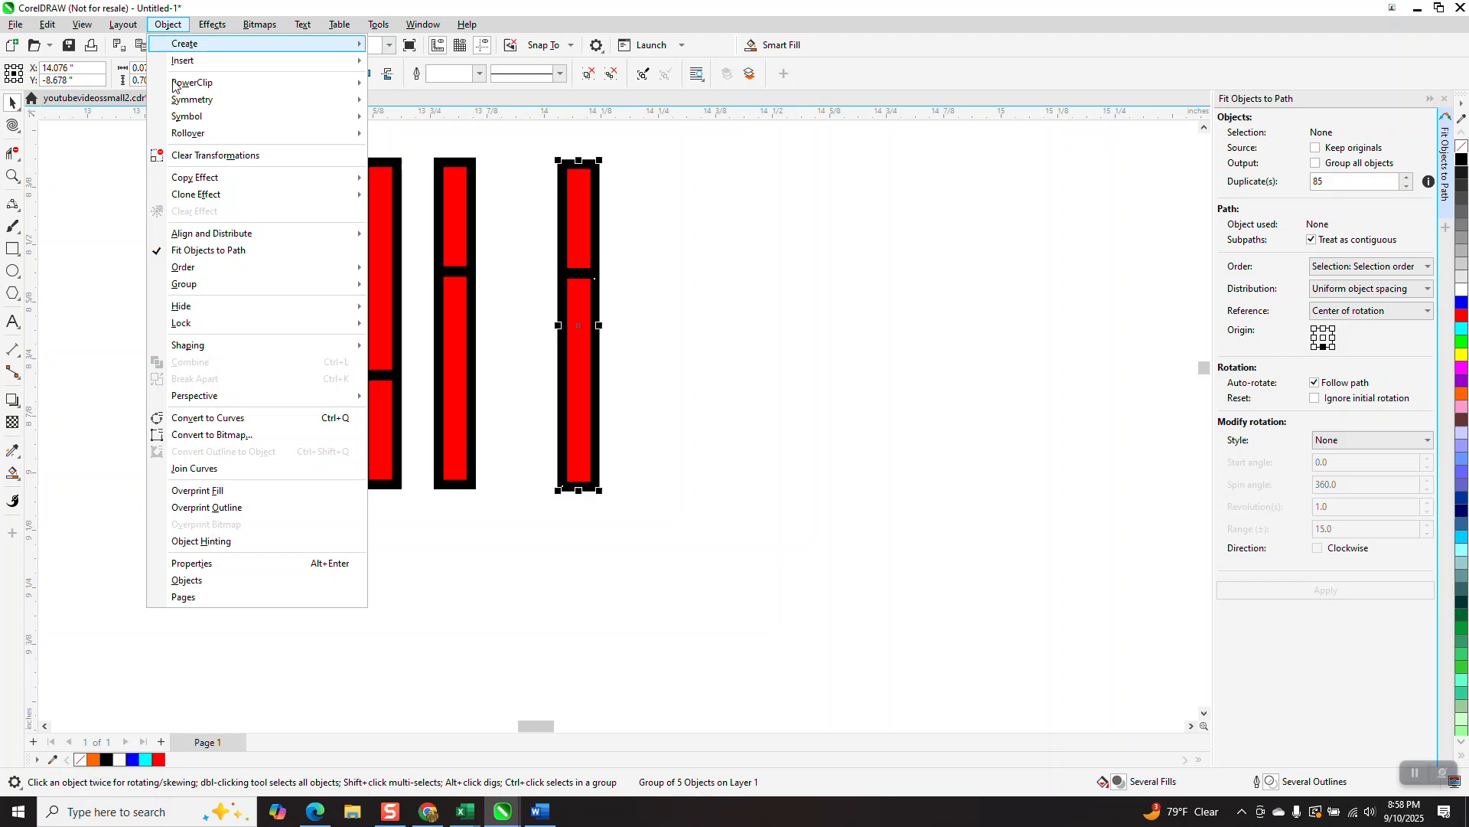
pyautogui.moveTo(198, 290)
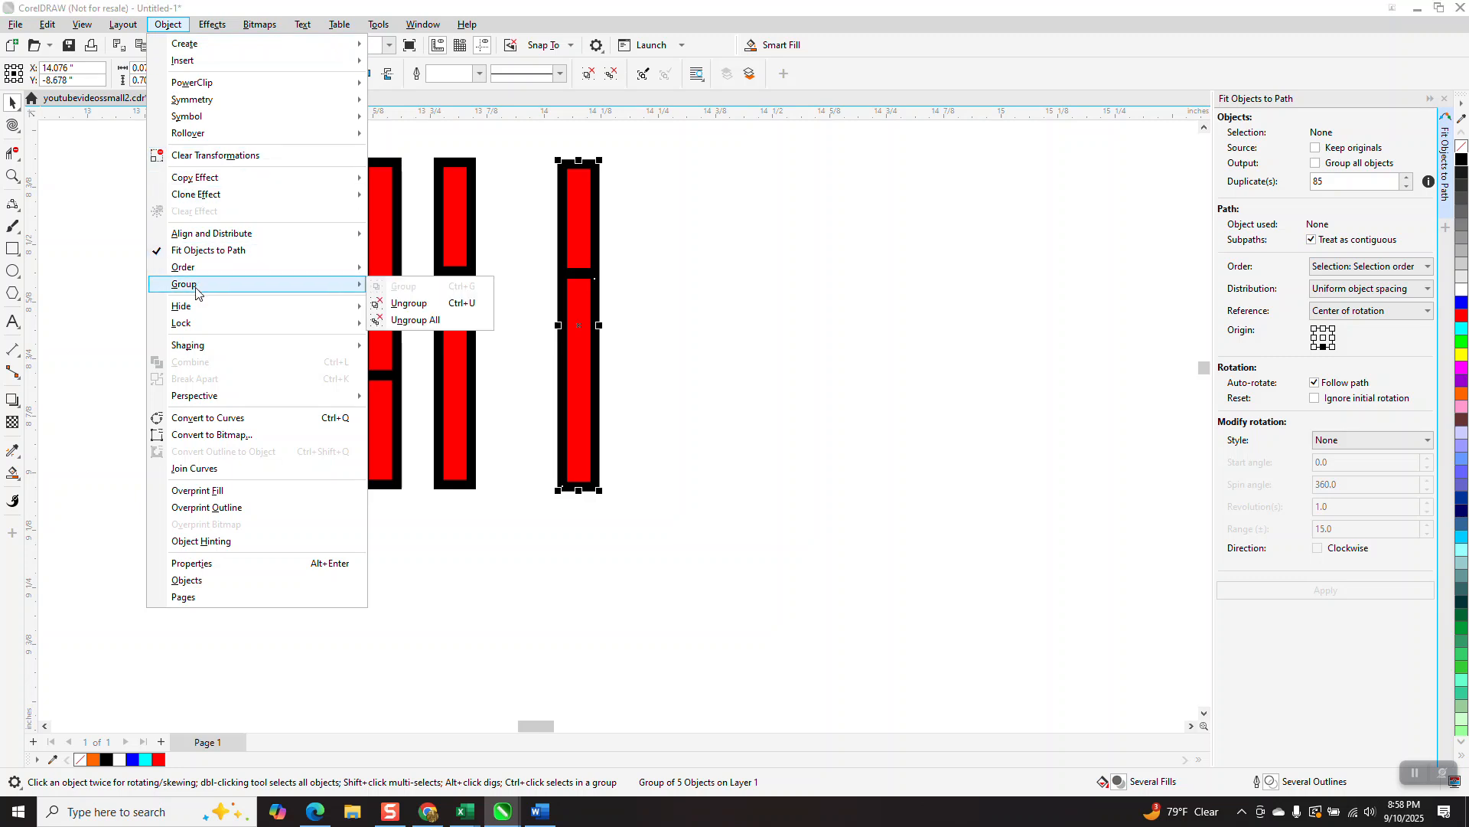
pyautogui.click(414, 320)
pyautogui.click(635, 344)
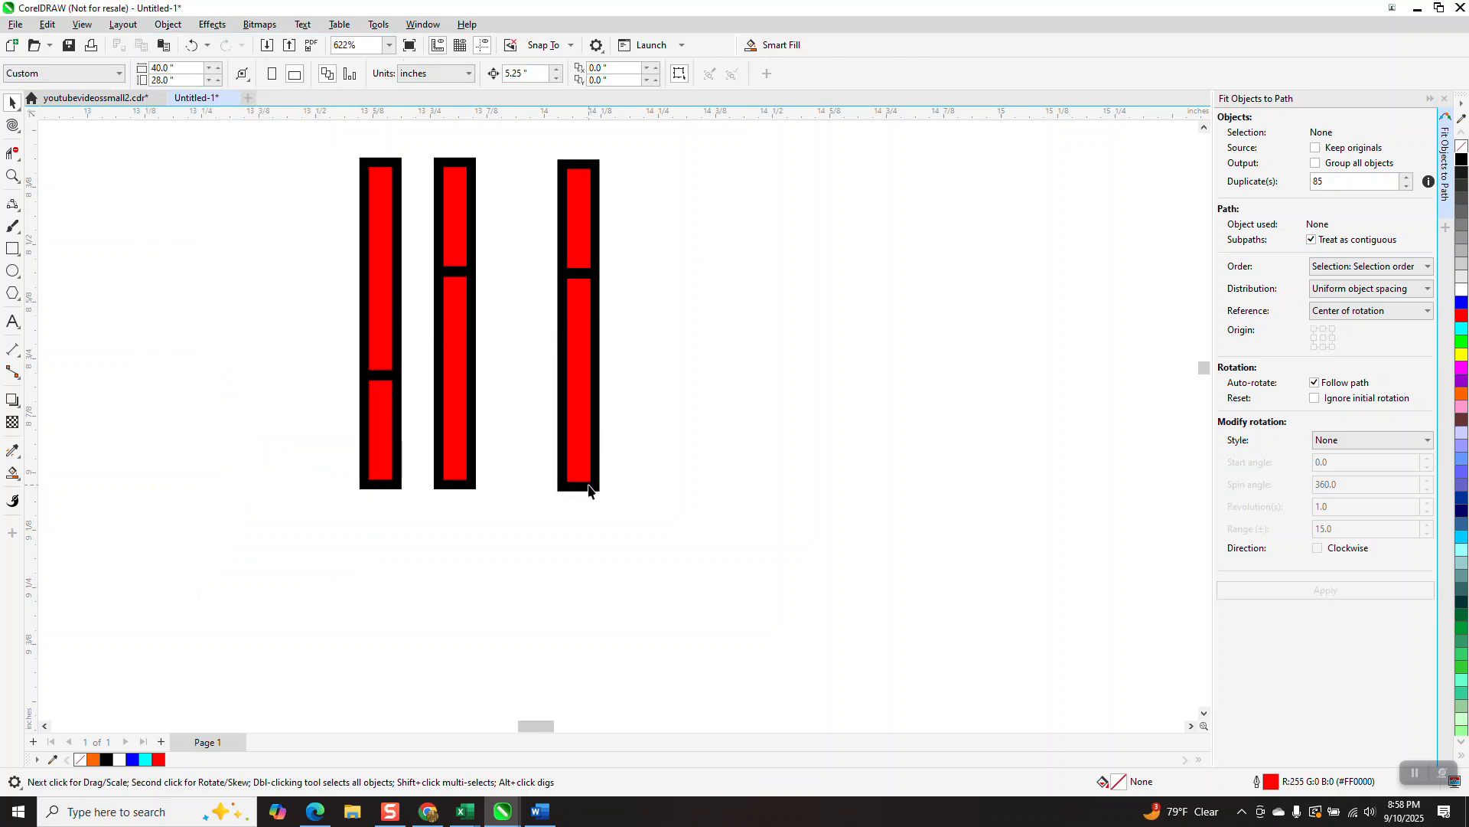
# - Convert the outline of the copied brick's outer rectangle to an object and group the whole brick again
pyautogui.click(589, 490)
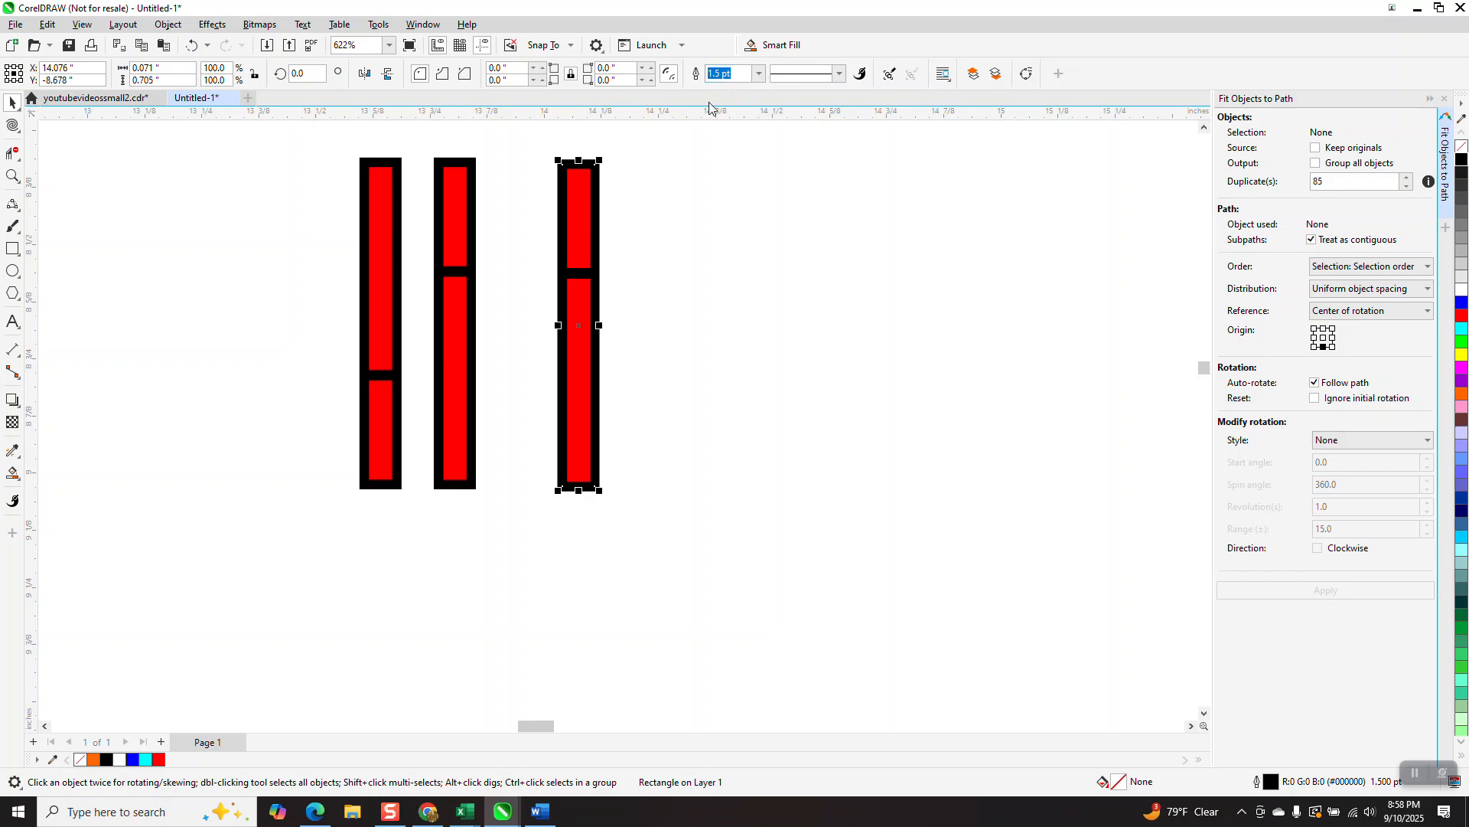
pyautogui.click(173, 27)
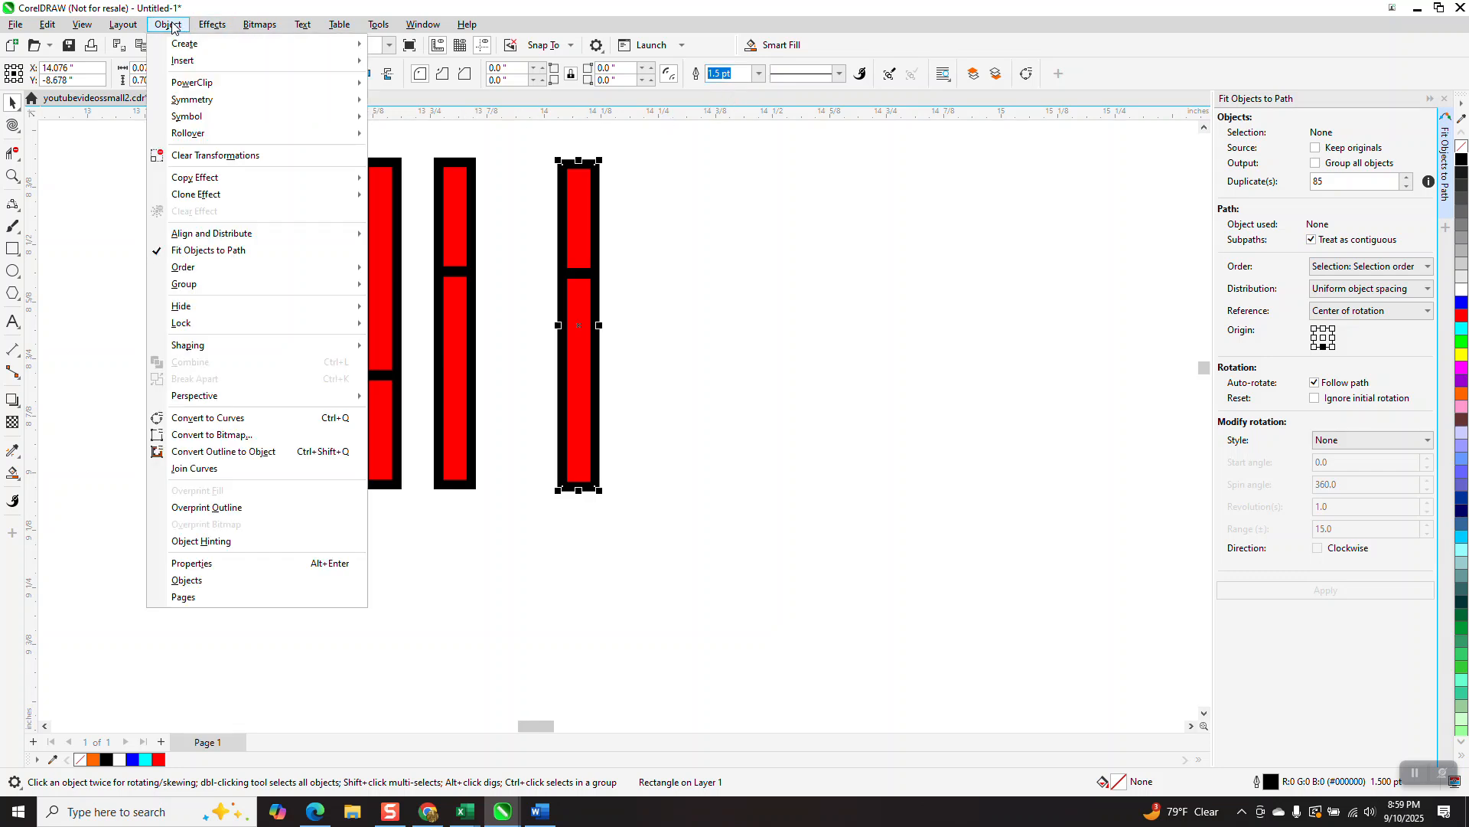
pyautogui.click(242, 453)
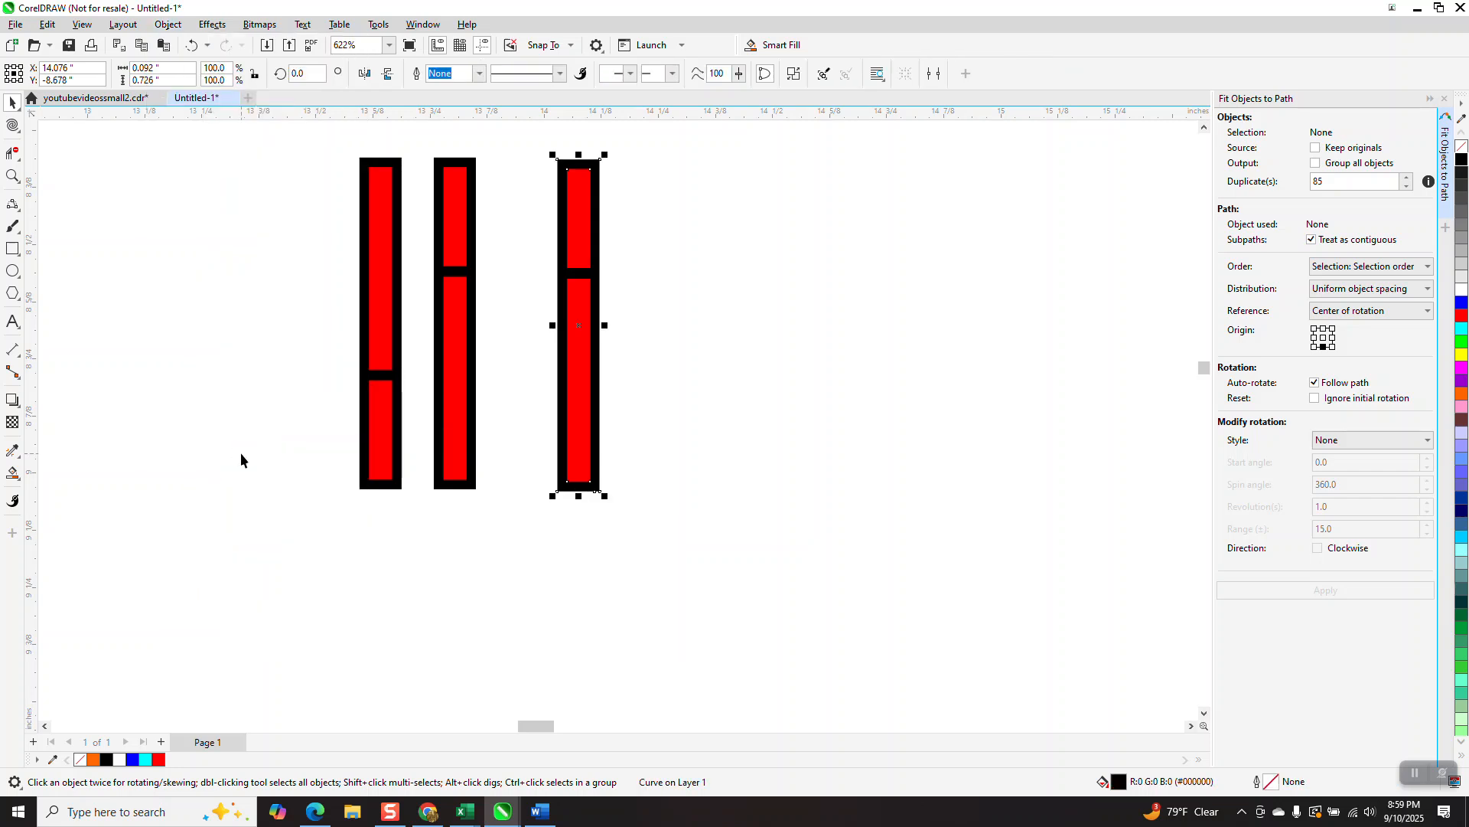
pyautogui.moveTo(518, 137); pyautogui.dragTo(615, 379)
pyautogui.moveTo(713, 558); pyautogui.dragTo(710, 555)
pyautogui.hotkey('ctrl', 'g')
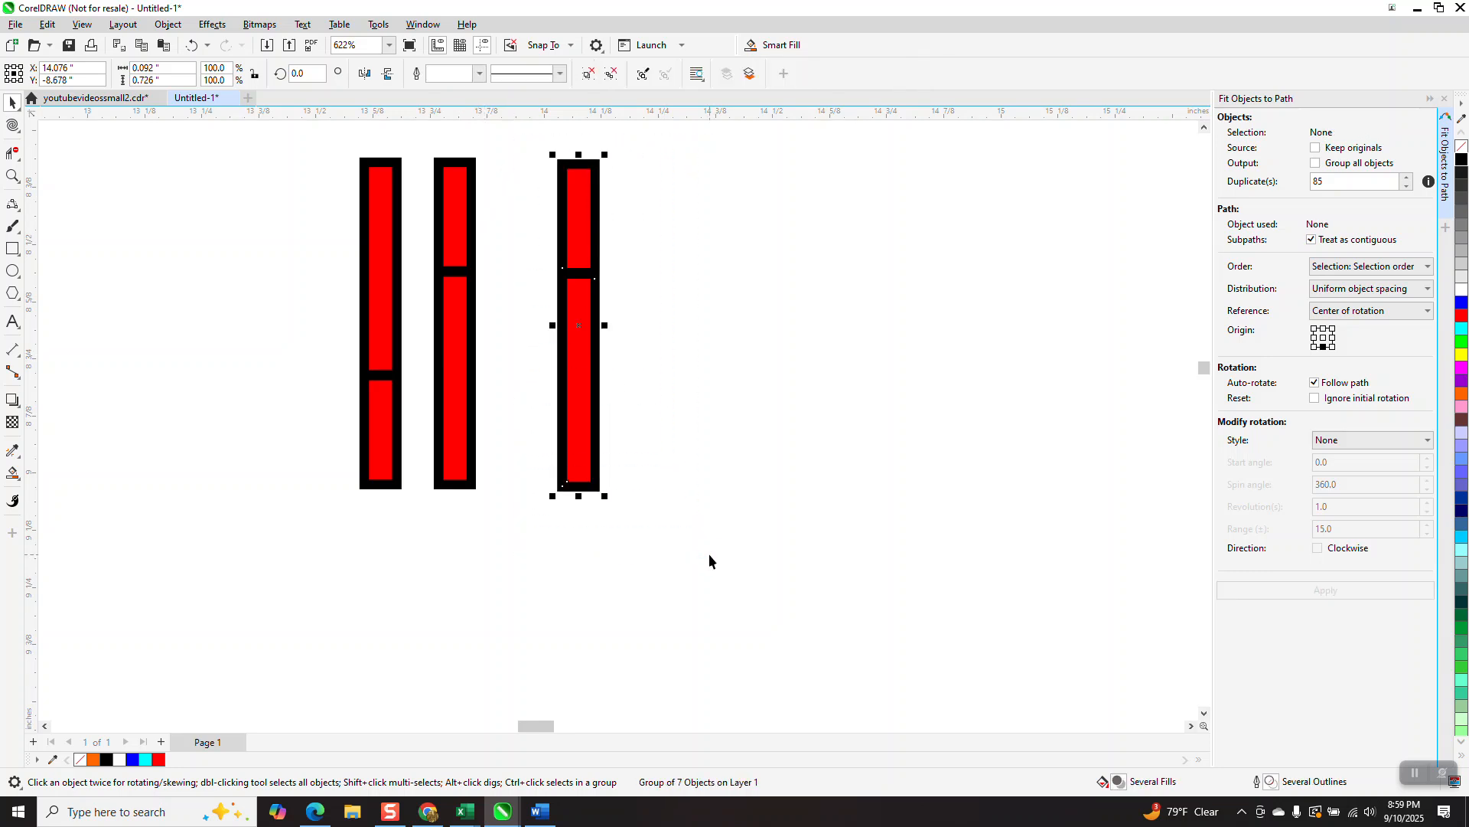
# - Place a vertically mirrored copy of the regrouped brick to its right, shifted slightly upward
pyautogui.moveTo(594, 339); pyautogui.dragTo(668, 327)
pyautogui.click(388, 78)
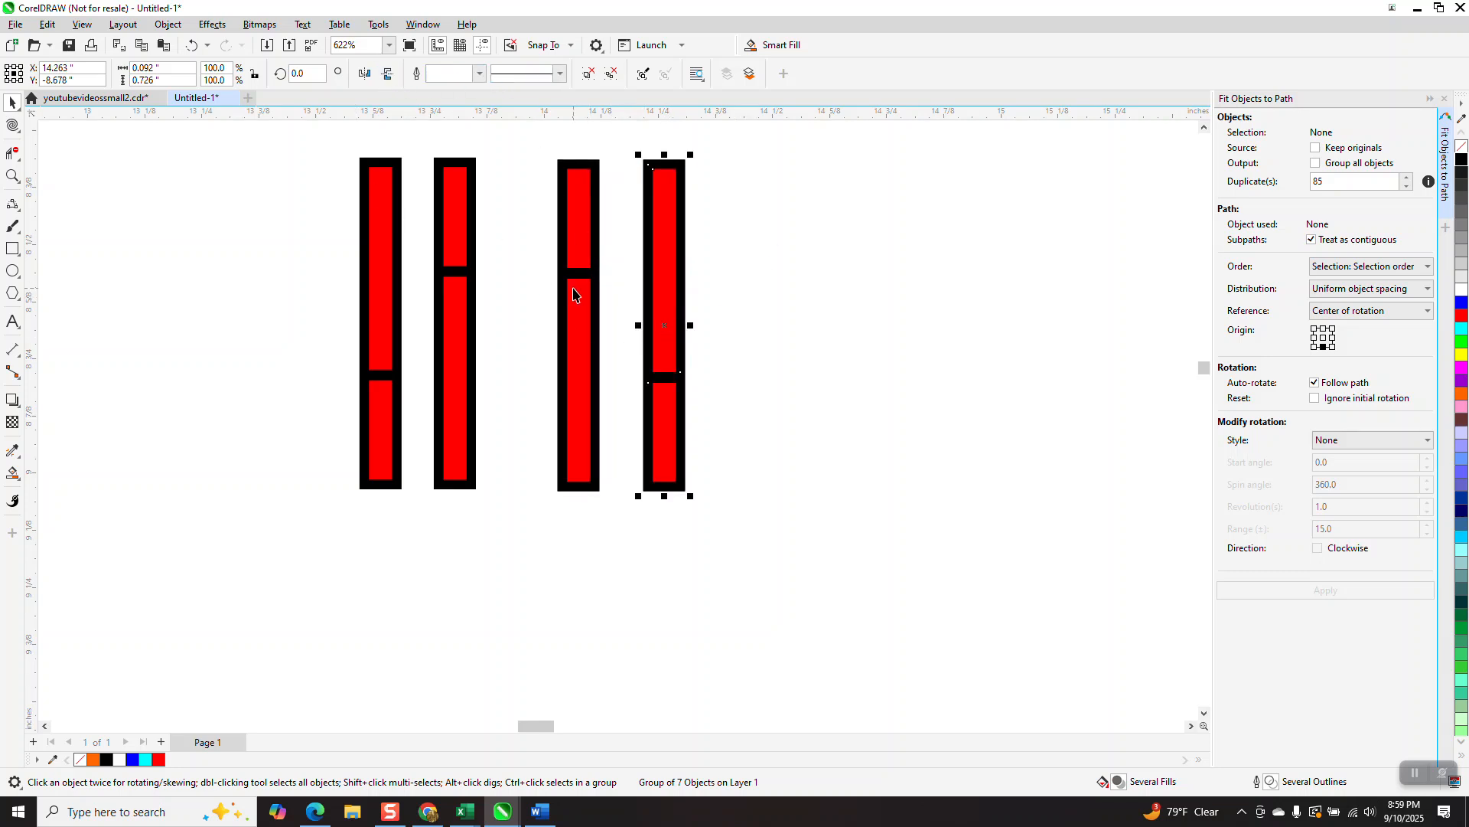
pyautogui.scroll(-1, 560, 261)
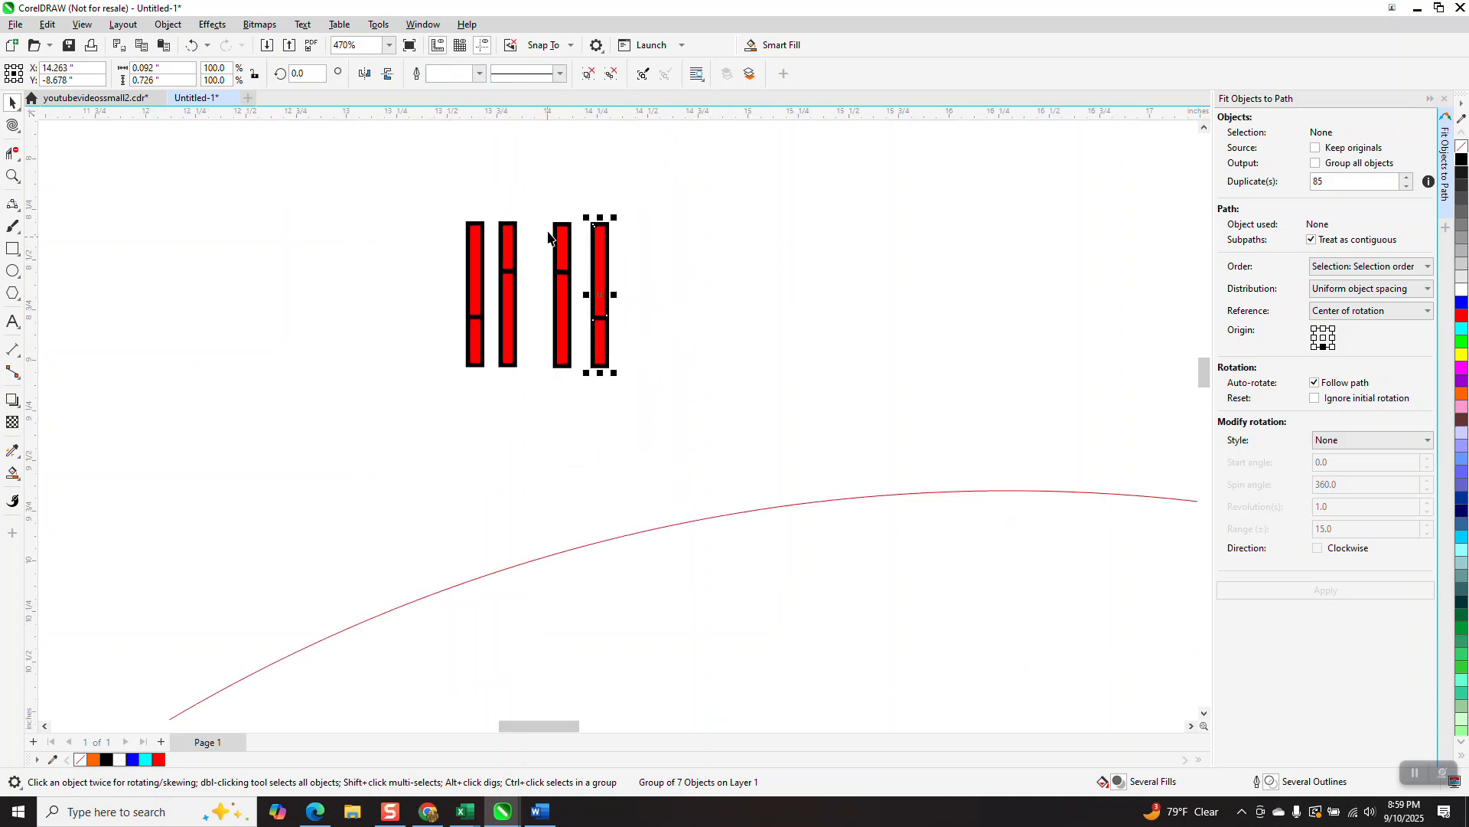
pyautogui.moveTo(545, 199); pyautogui.dragTo(664, 409)
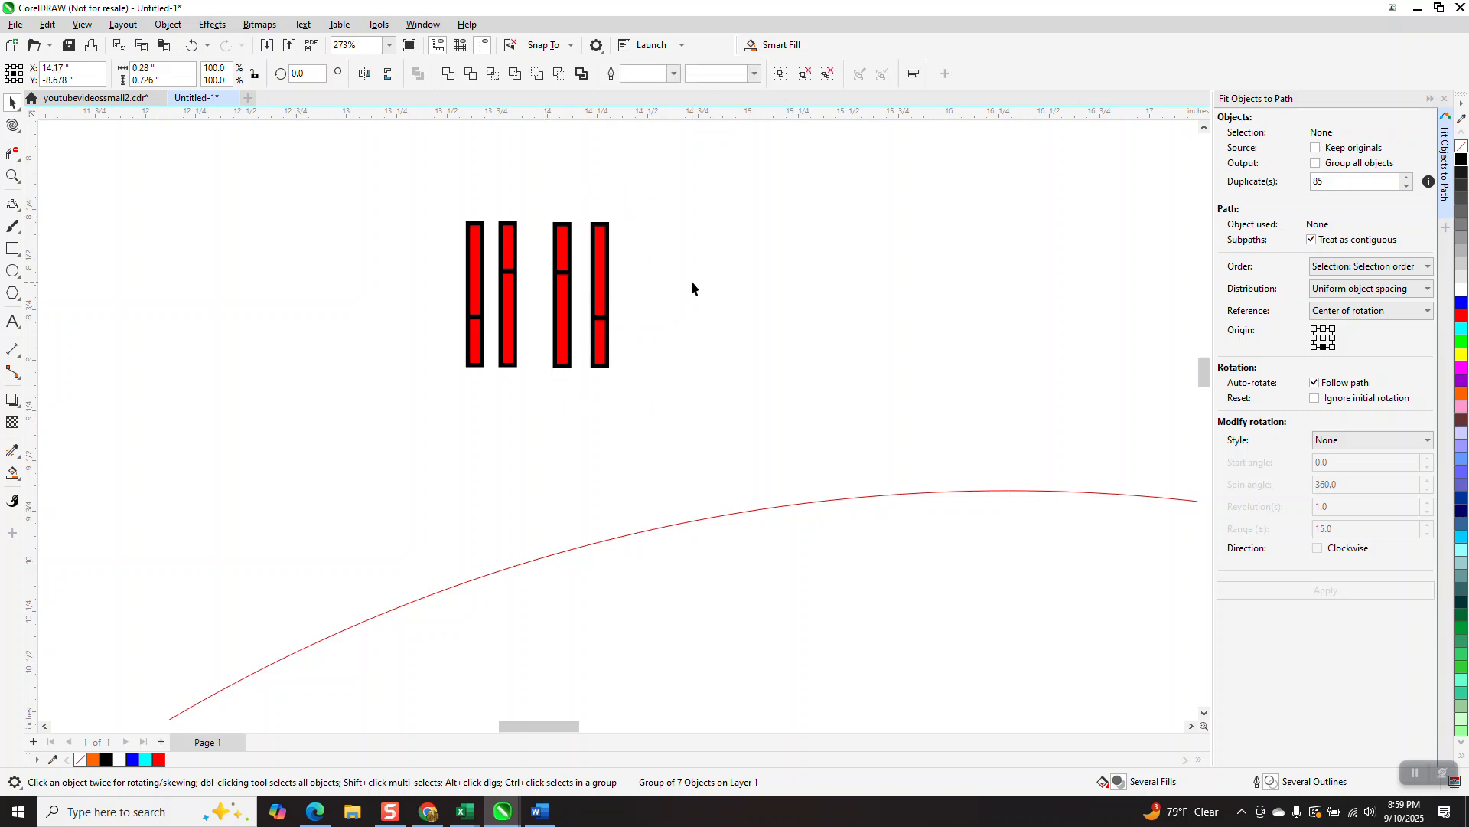
pyautogui.moveTo(603, 298); pyautogui.dragTo(617, 250)
# - Try fitting the two regrouped bricks to the arc with 85 duplicates and check their bottom edges against the path
pyautogui.moveTo(550, 144); pyautogui.dragTo(649, 395)
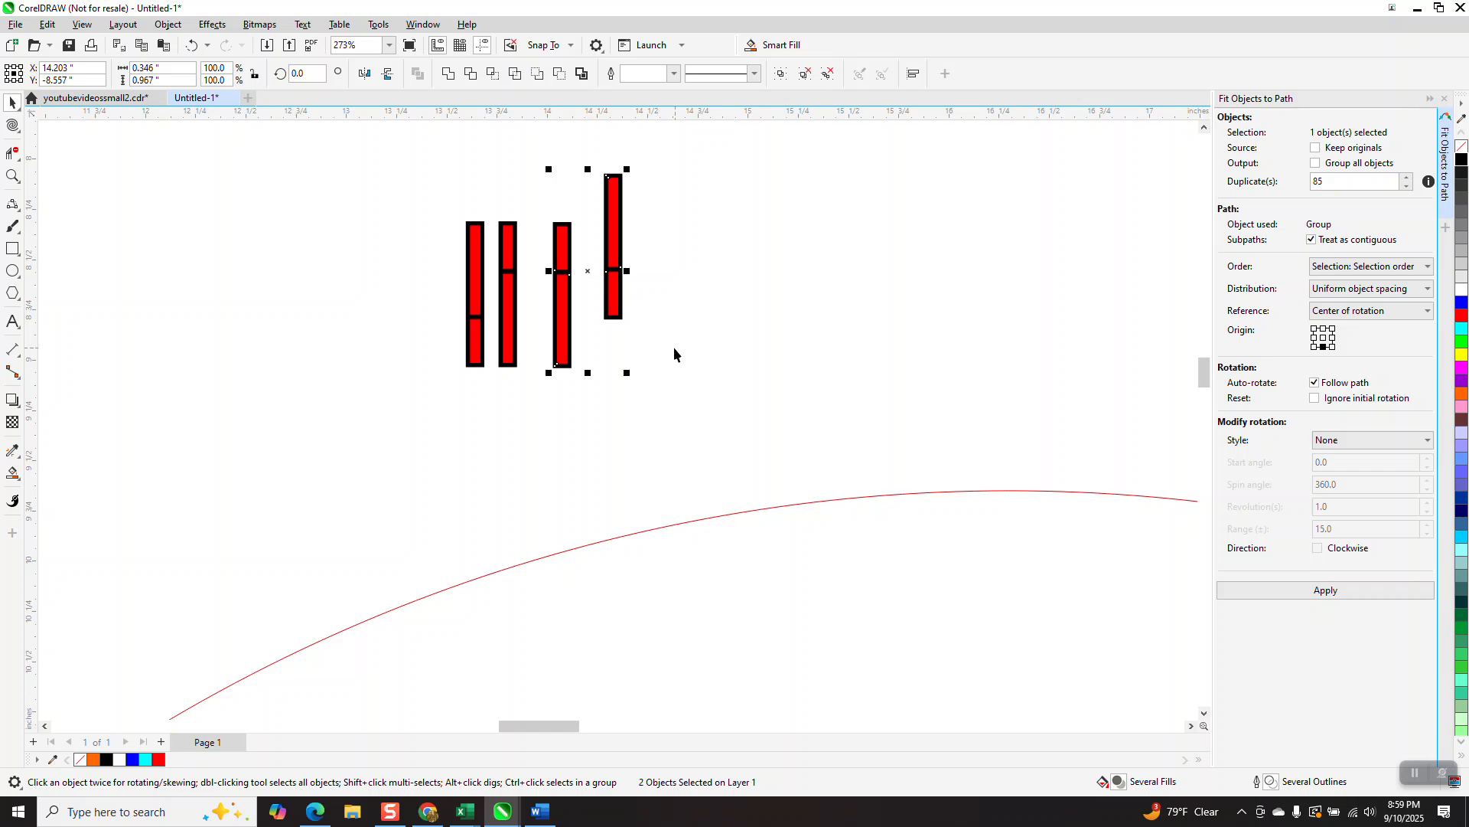
pyautogui.keyDown('shift'); pyautogui.click(723, 520); pyautogui.keyUp('shift')
pyautogui.click(1335, 590)
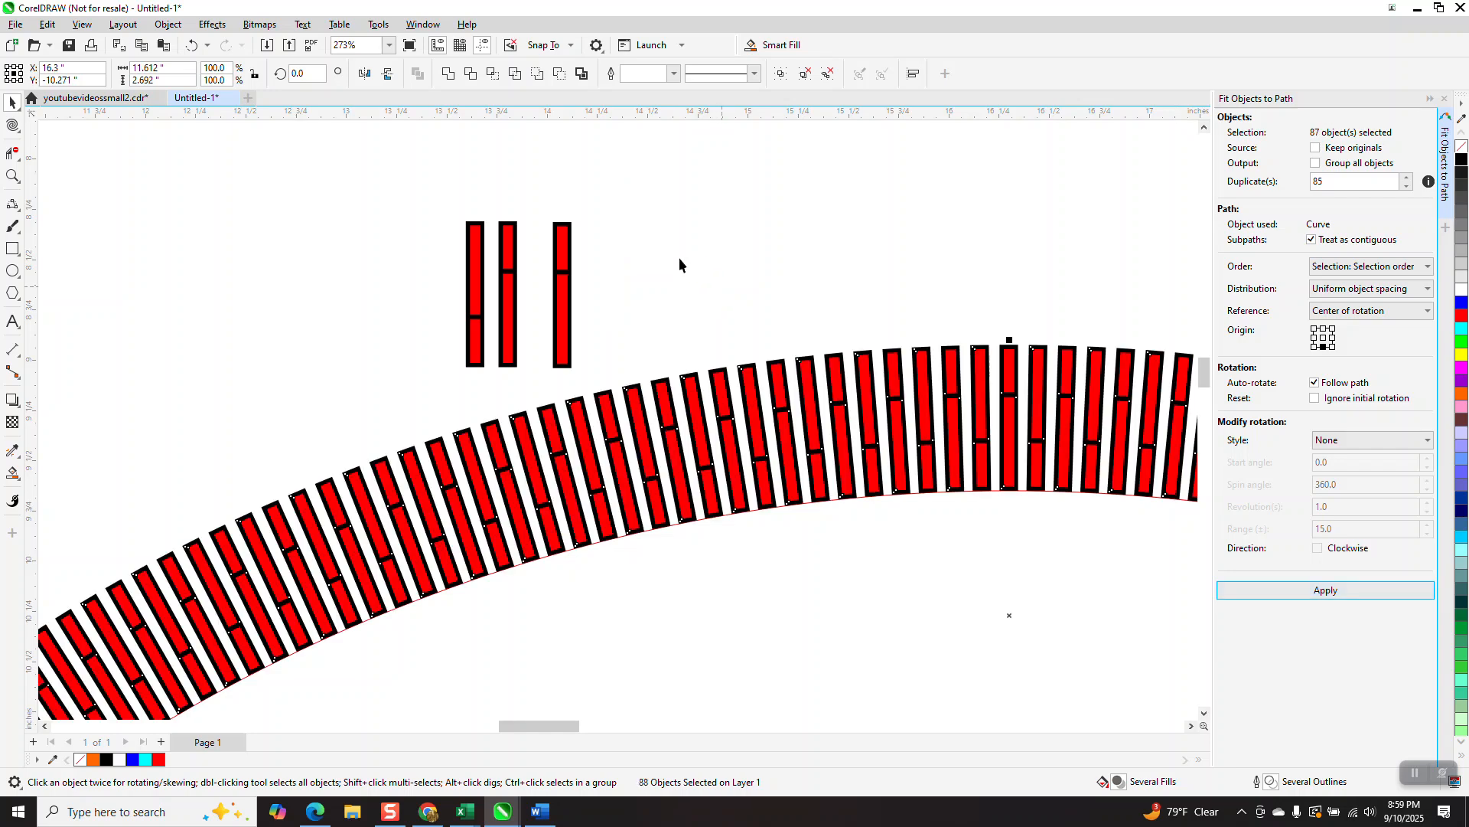
pyautogui.scroll(-1, 686, 258)
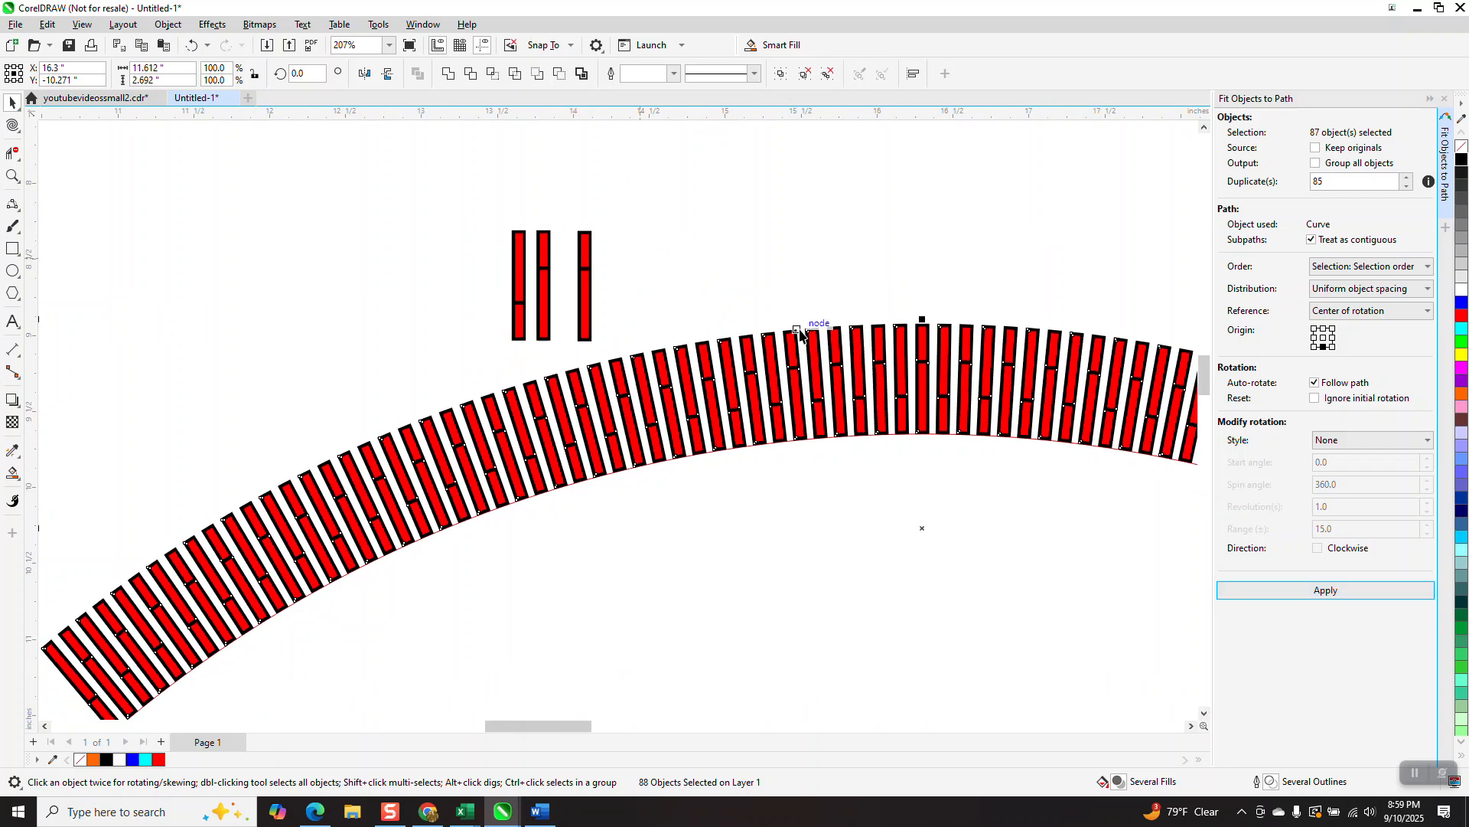
pyautogui.click(12, 175)
pyautogui.moveTo(712, 427); pyautogui.dragTo(810, 466)
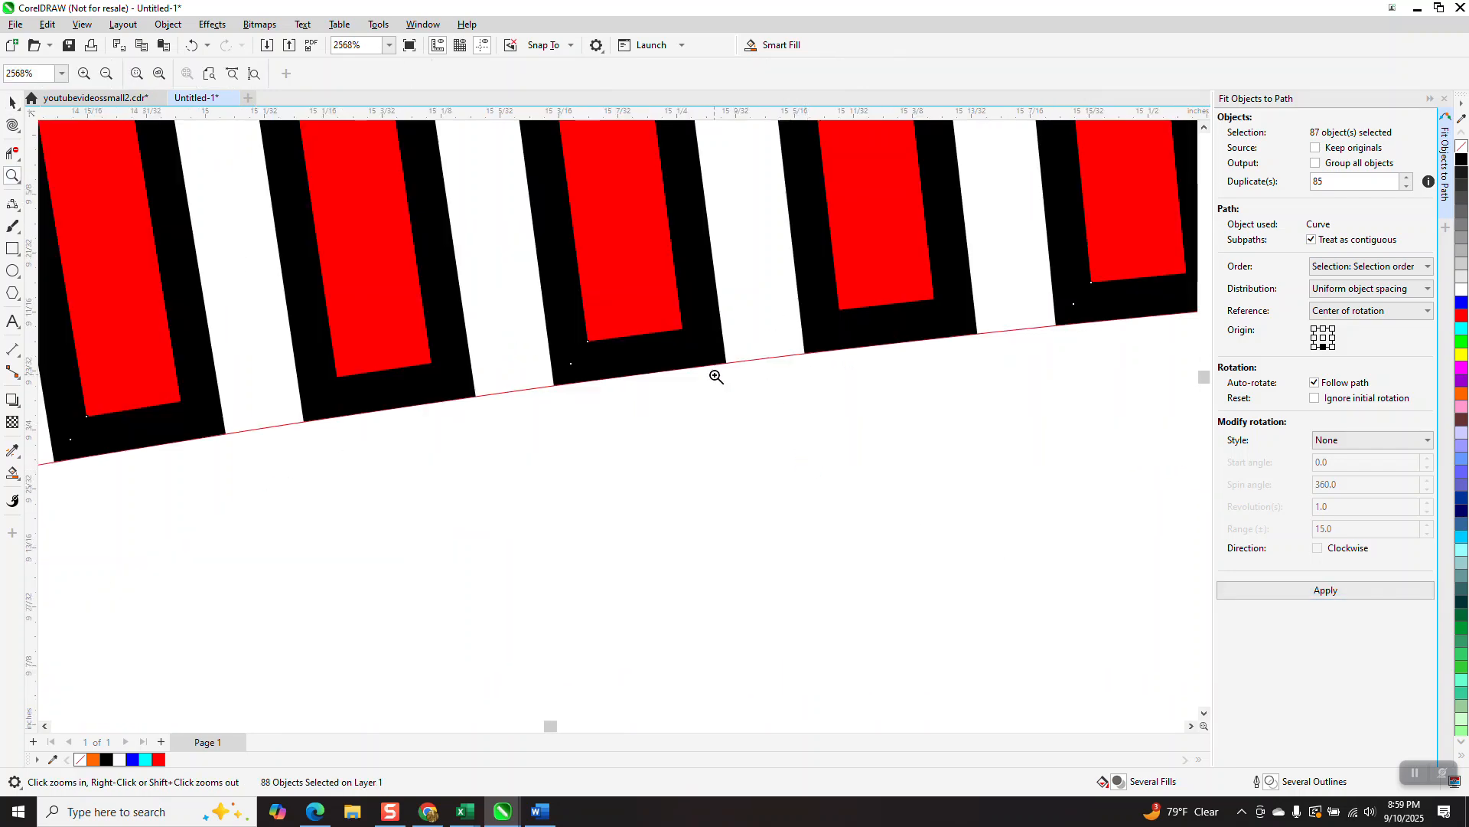
pyautogui.scroll(-10, 707, 375)
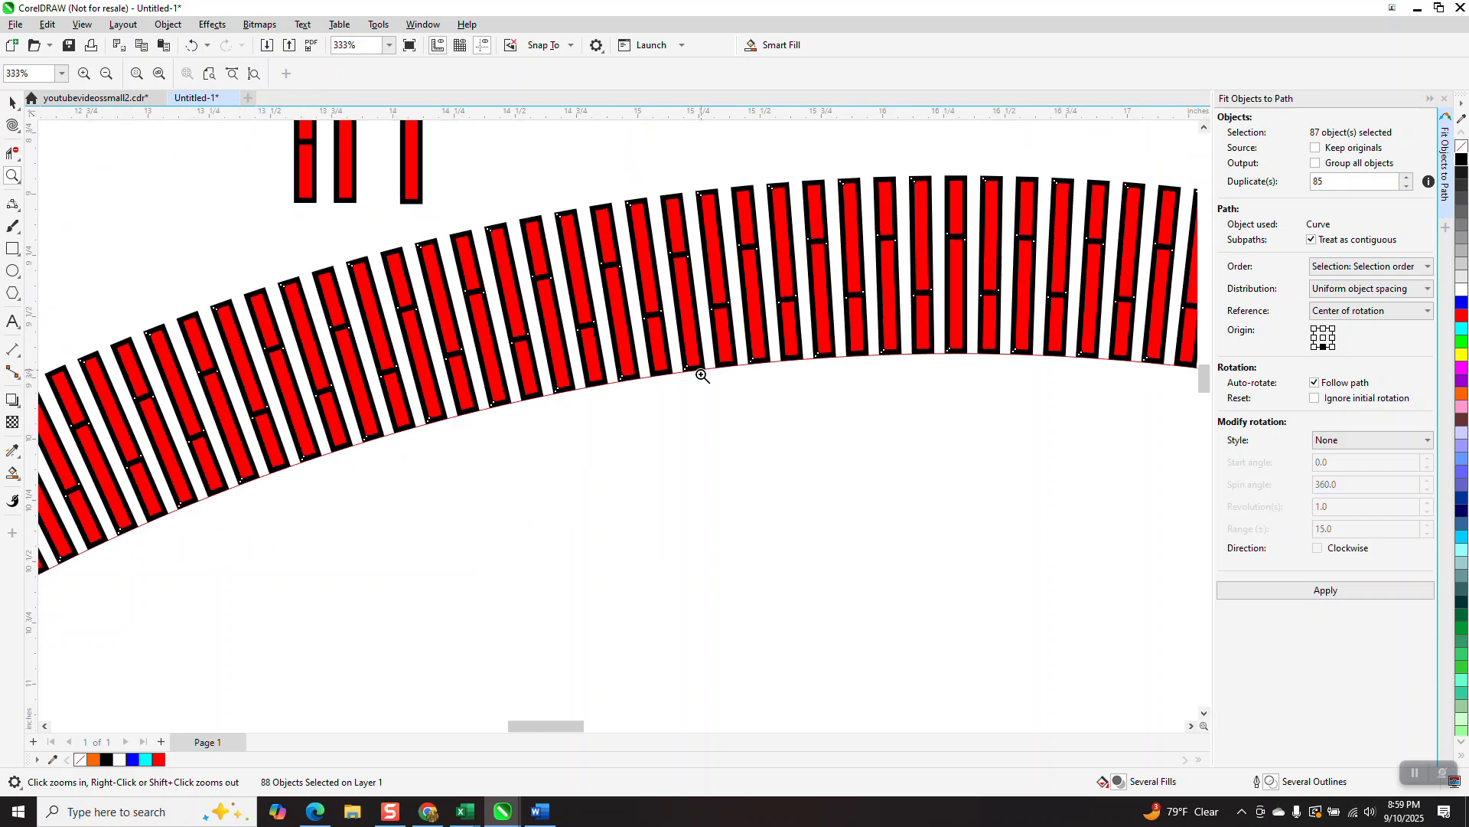
pyautogui.scroll(-1, 702, 375)
pyautogui.moveTo(555, 240); pyautogui.dragTo(703, 355)
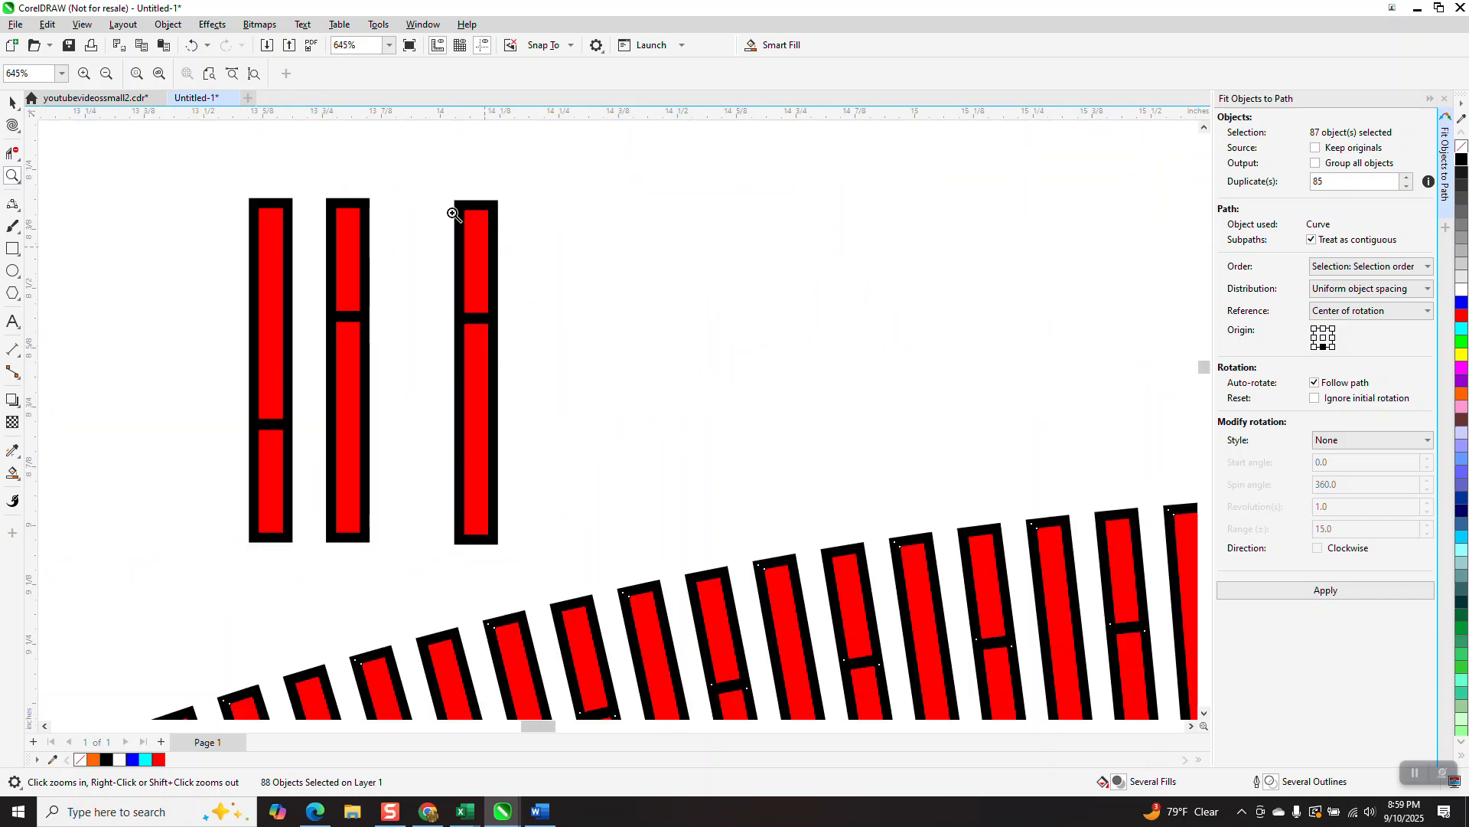
# - Undo the fitting of the two regrouped bricks to the arc
pyautogui.click(192, 47)
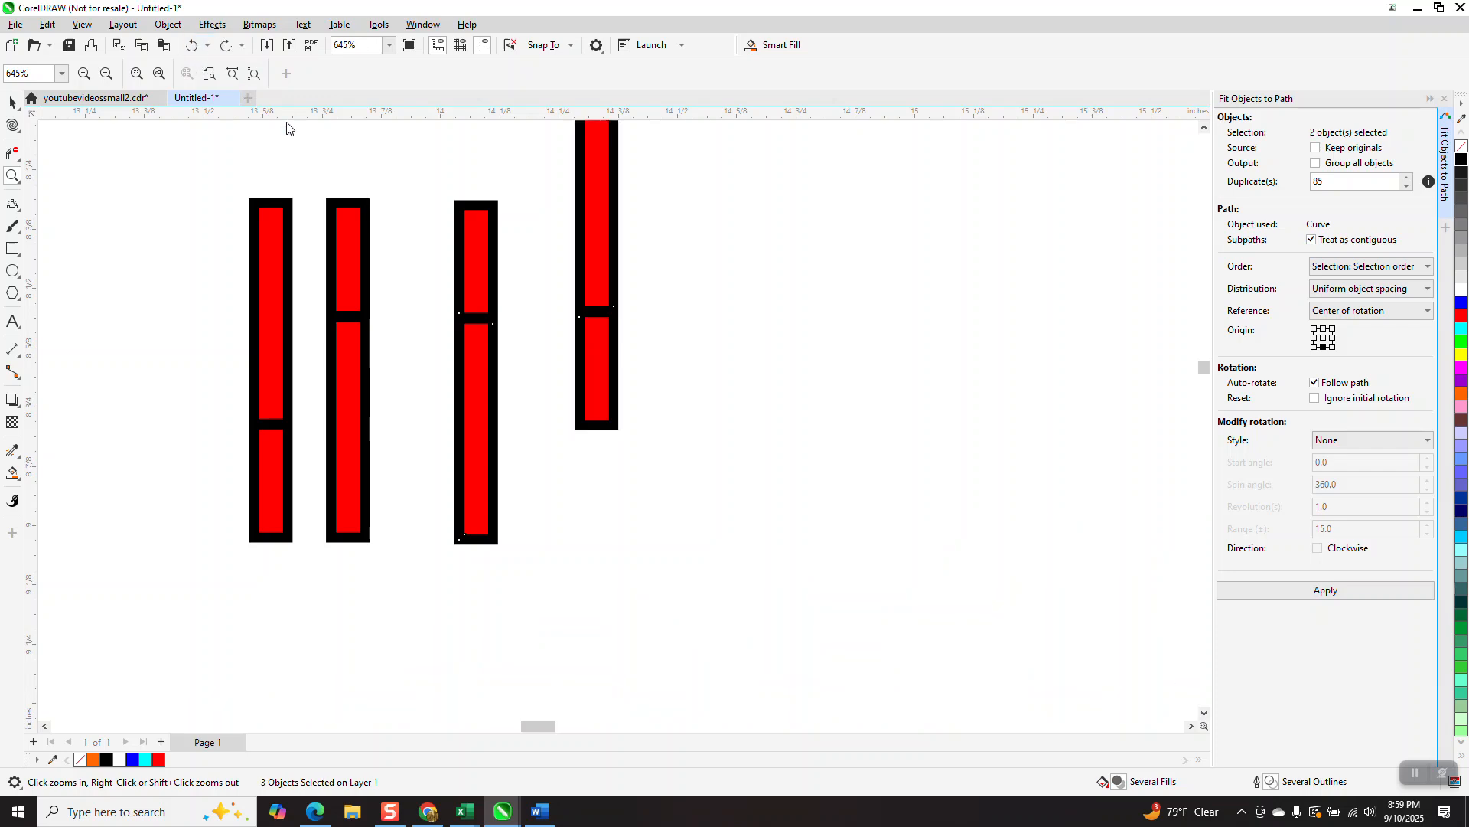
pyautogui.click(231, 73)
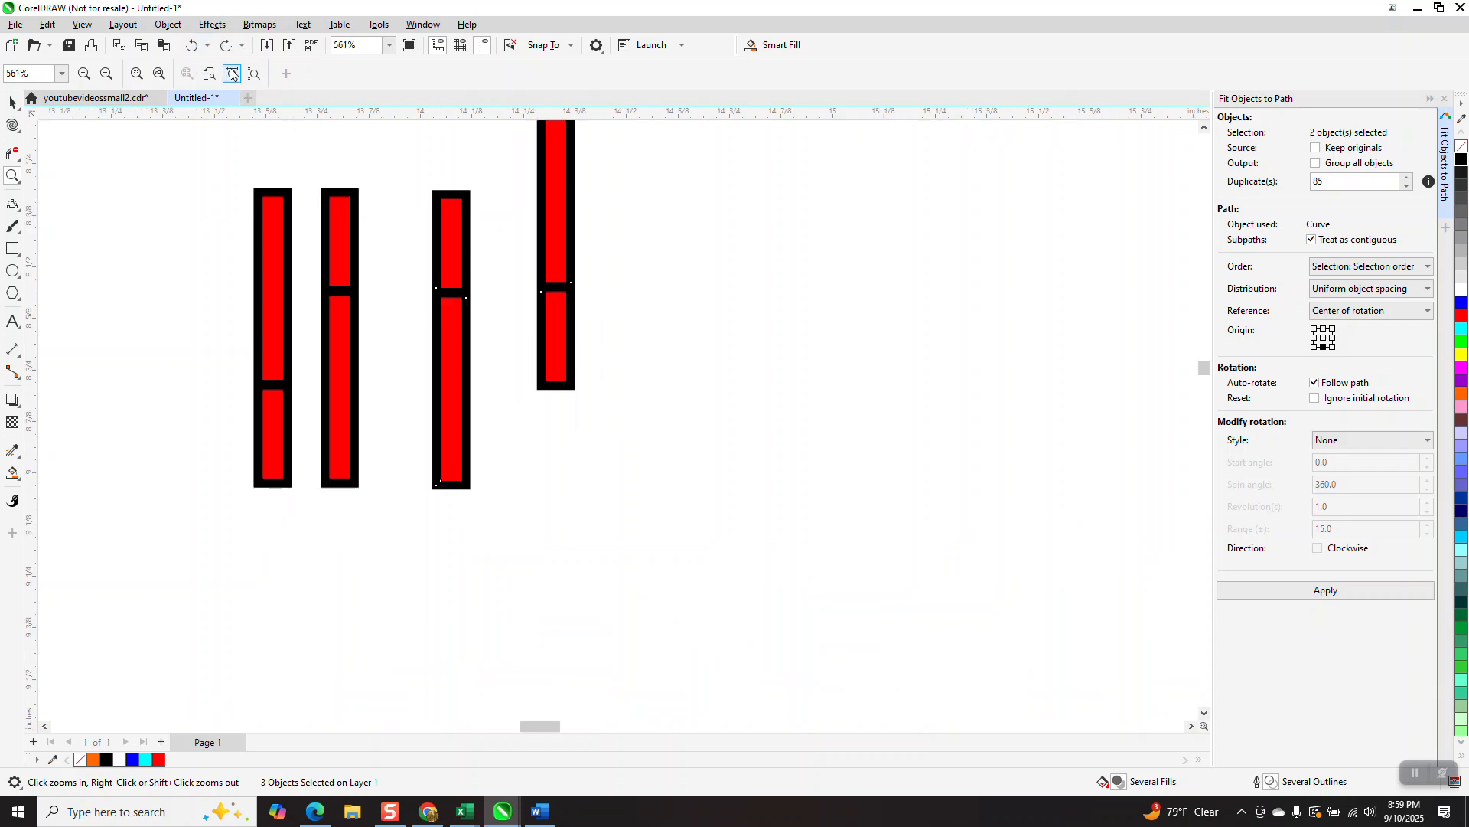
pyautogui.rightClick(568, 346)
pyautogui.hotkey('ctrl', 'shift', 'z')
pyautogui.click(193, 46)
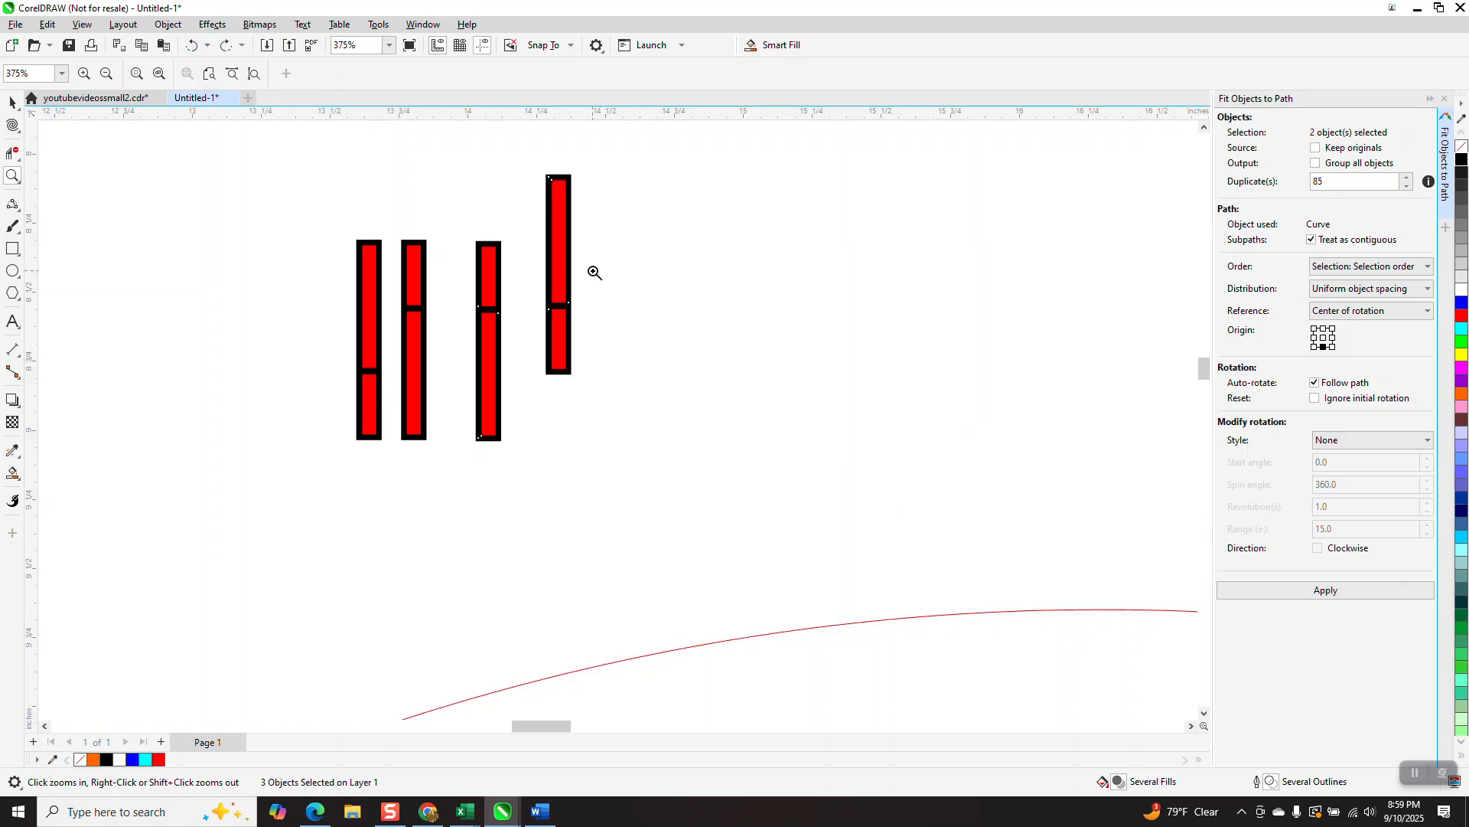
# - Stretch the raised, mirrored brick horizontally to about 174%, making it about 0.16 inches wide
pyautogui.click(13, 102)
pyautogui.click(403, 177)
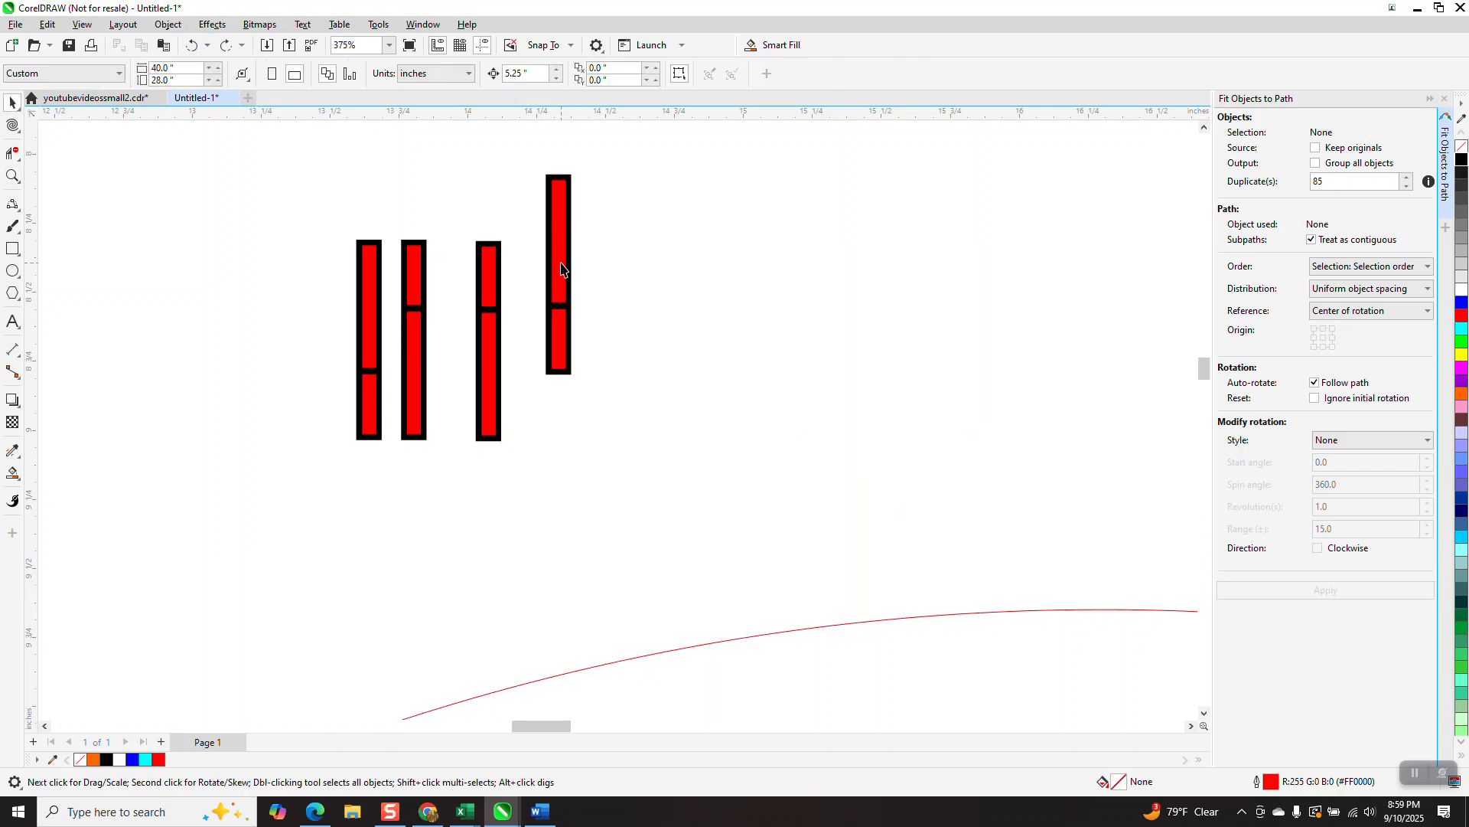
pyautogui.click(568, 270)
pyautogui.moveTo(577, 274); pyautogui.dragTo(597, 276)
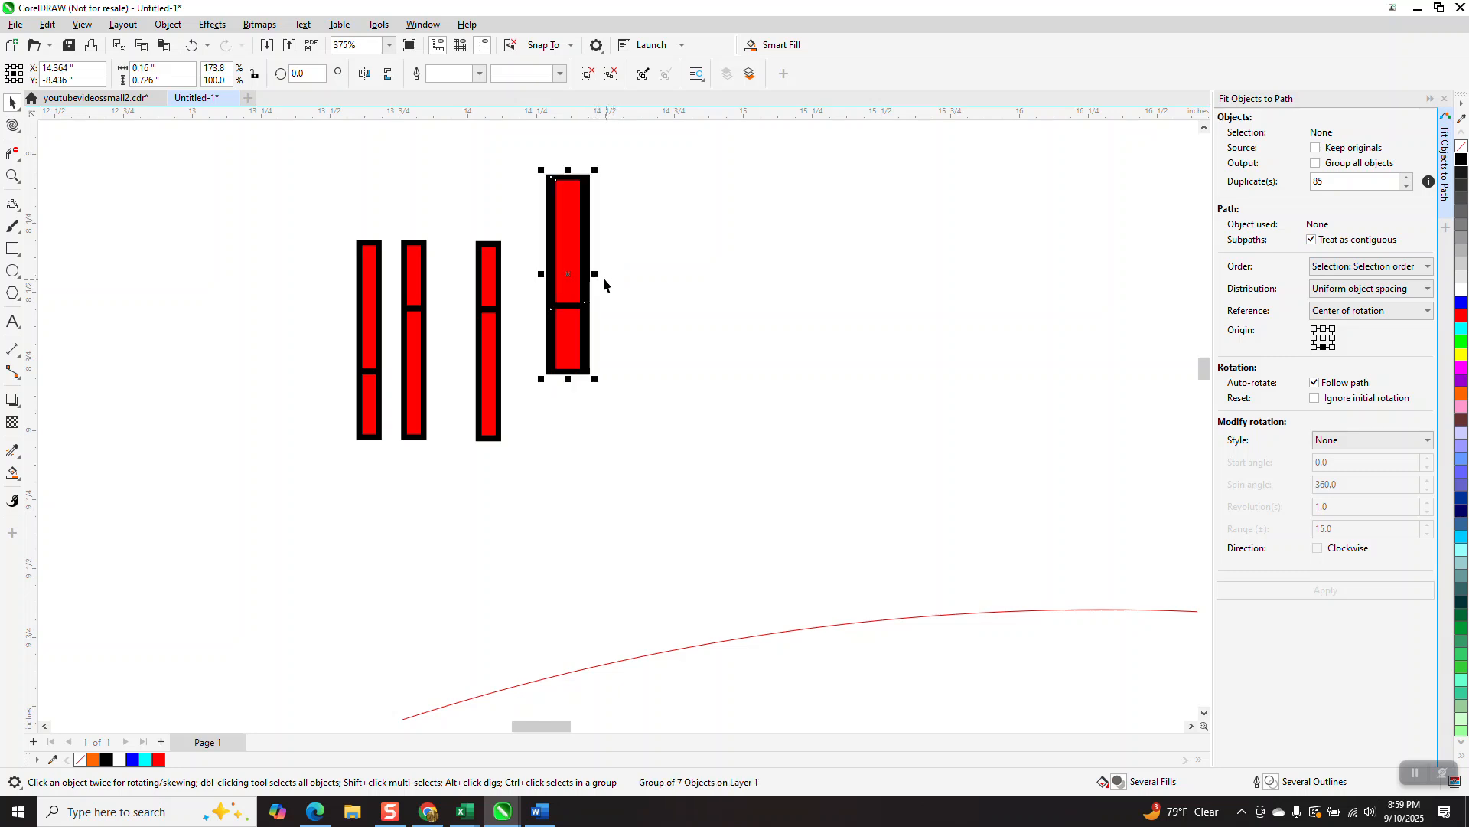
# - Delete the three narrow bricks, keeping only the widened one and the arc
pyautogui.moveTo(238, 169); pyautogui.dragTo(460, 391)
pyautogui.moveTo(538, 496); pyautogui.dragTo(537, 495)
pyautogui.press('Delete')
# - Place a vertically mirrored copy of the widened brick just to its right
pyautogui.moveTo(518, 161); pyautogui.dragTo(679, 428)
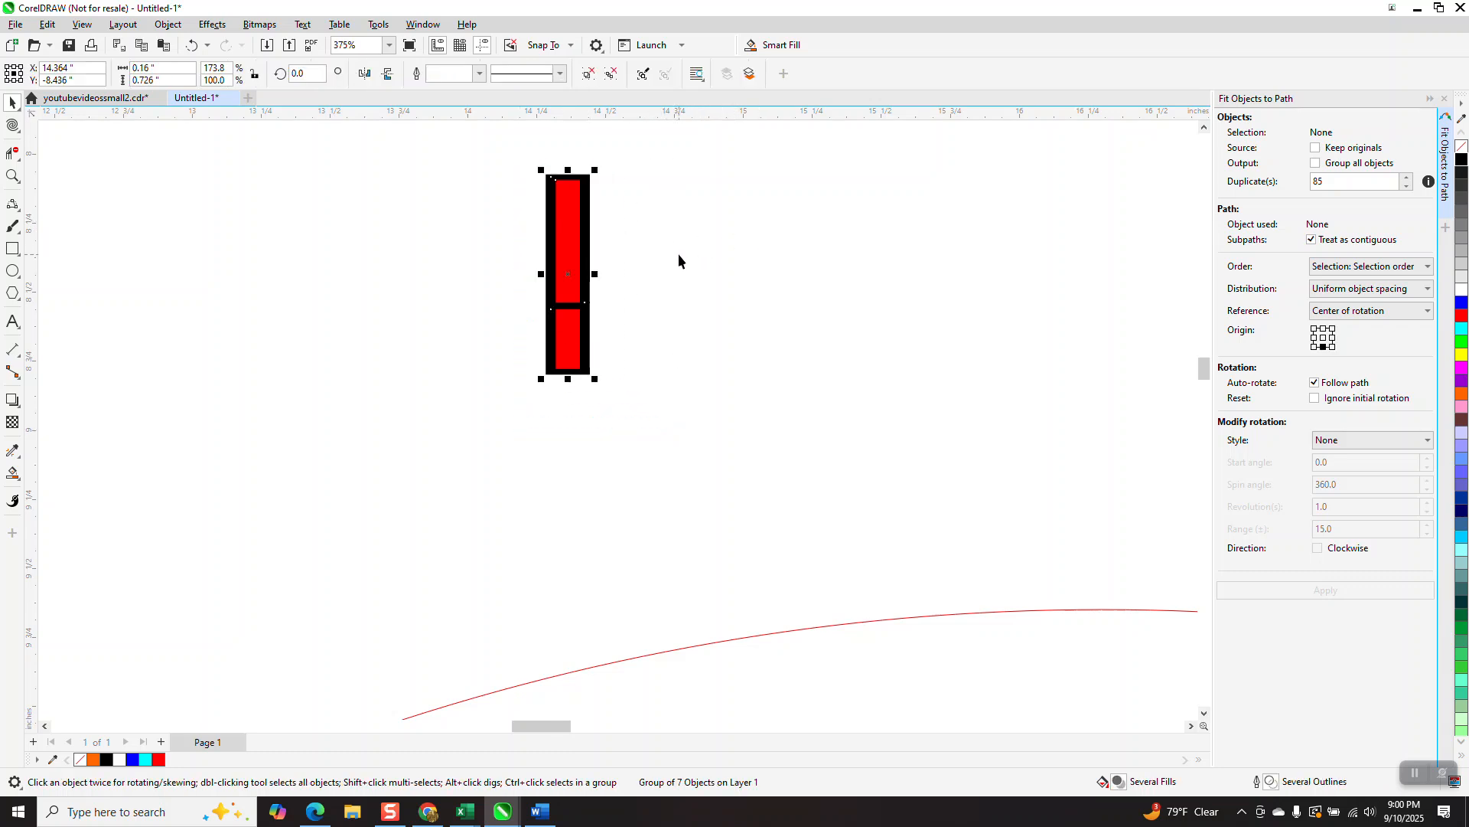
pyautogui.moveTo(572, 270); pyautogui.dragTo(665, 280)
pyautogui.rightClick(659, 280)
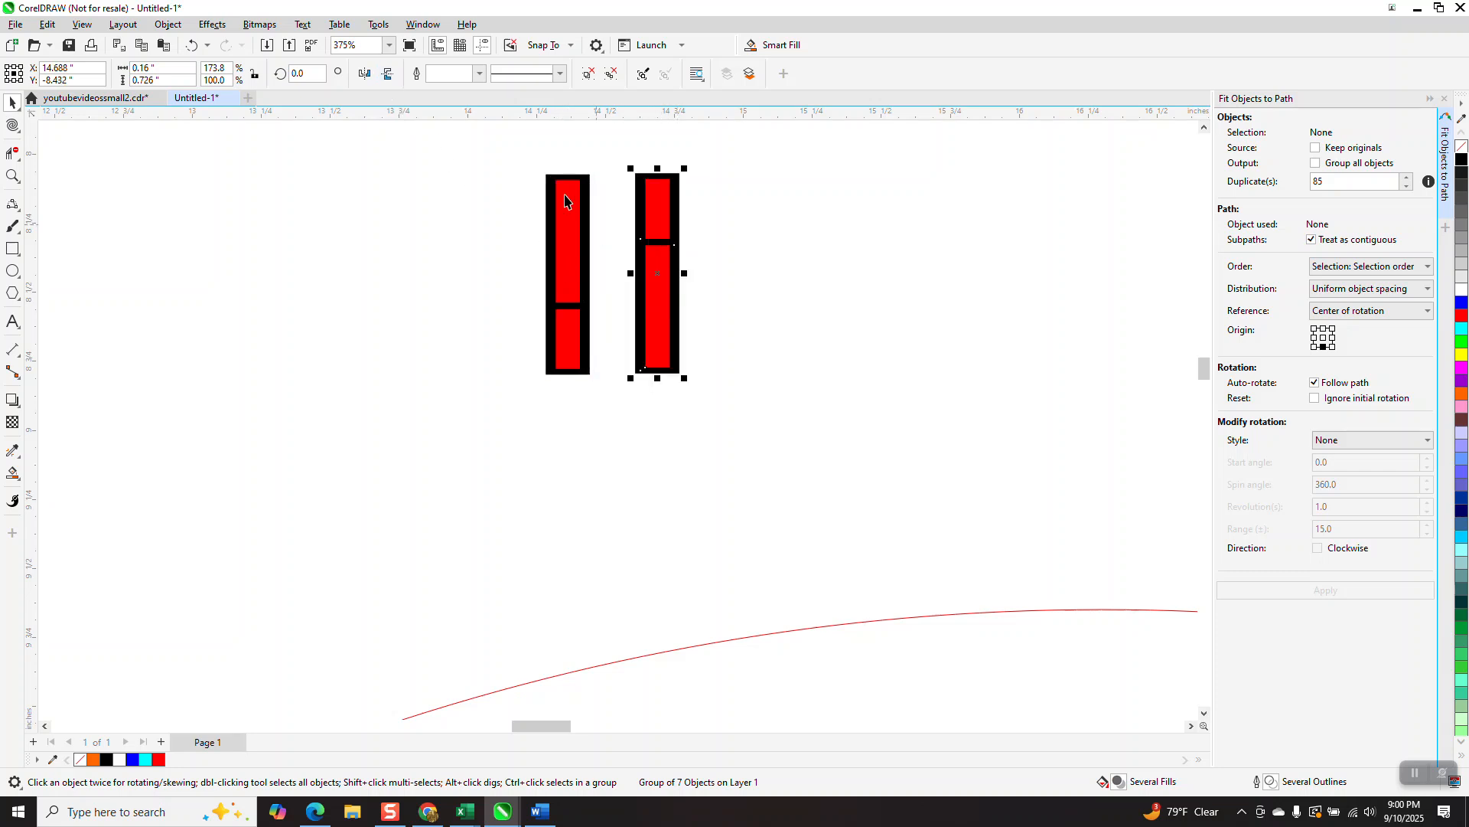
# - Fit the two widened brick groups to the red arc with 85 duplicates, uniform object spacing and rotation following the path
pyautogui.scroll(-2, 540, 188)
pyautogui.moveTo(522, 156); pyautogui.dragTo(647, 303)
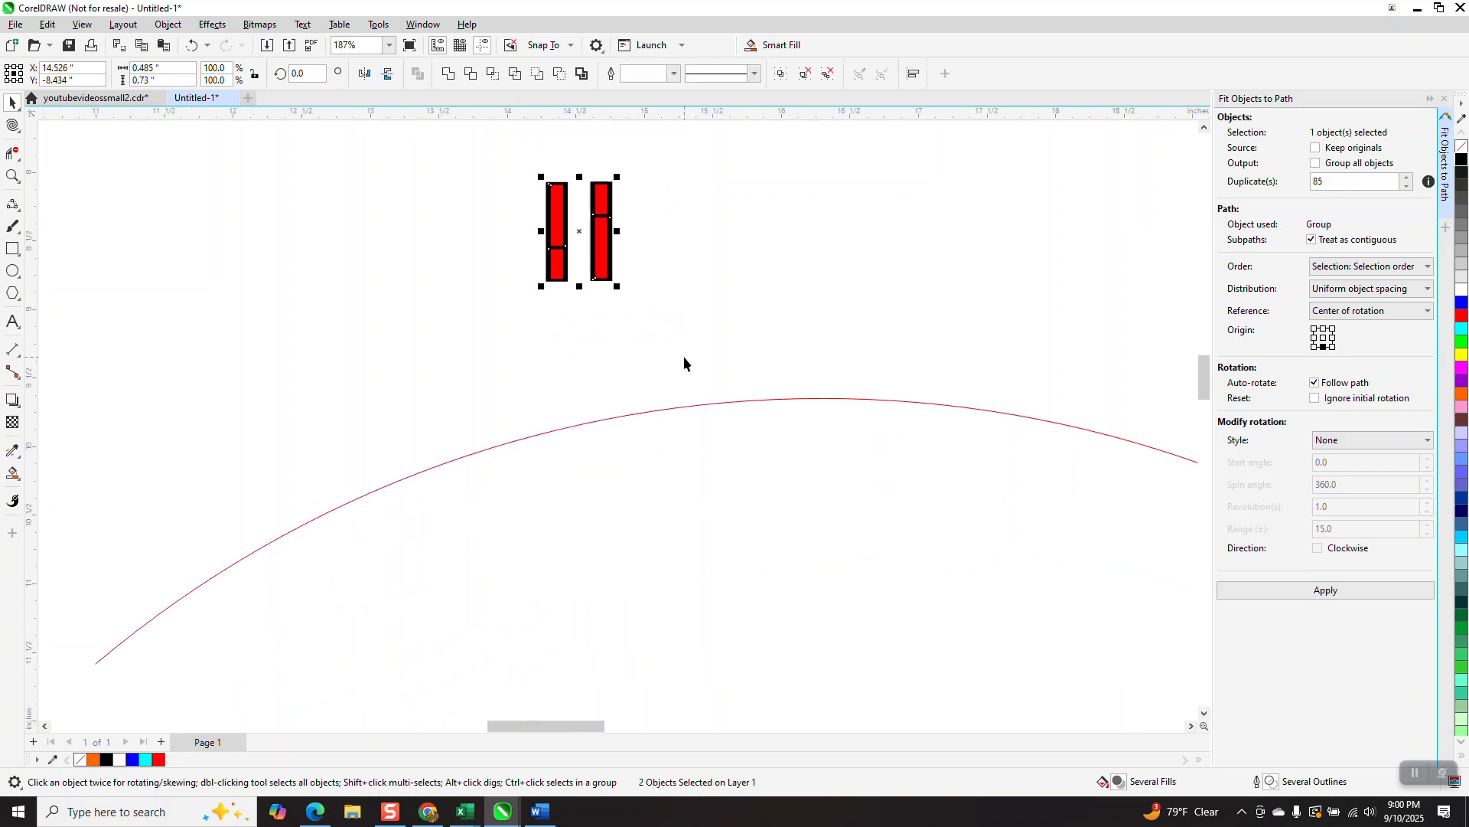
pyautogui.keyDown('shift'); pyautogui.click(691, 404); pyautogui.keyUp('shift')
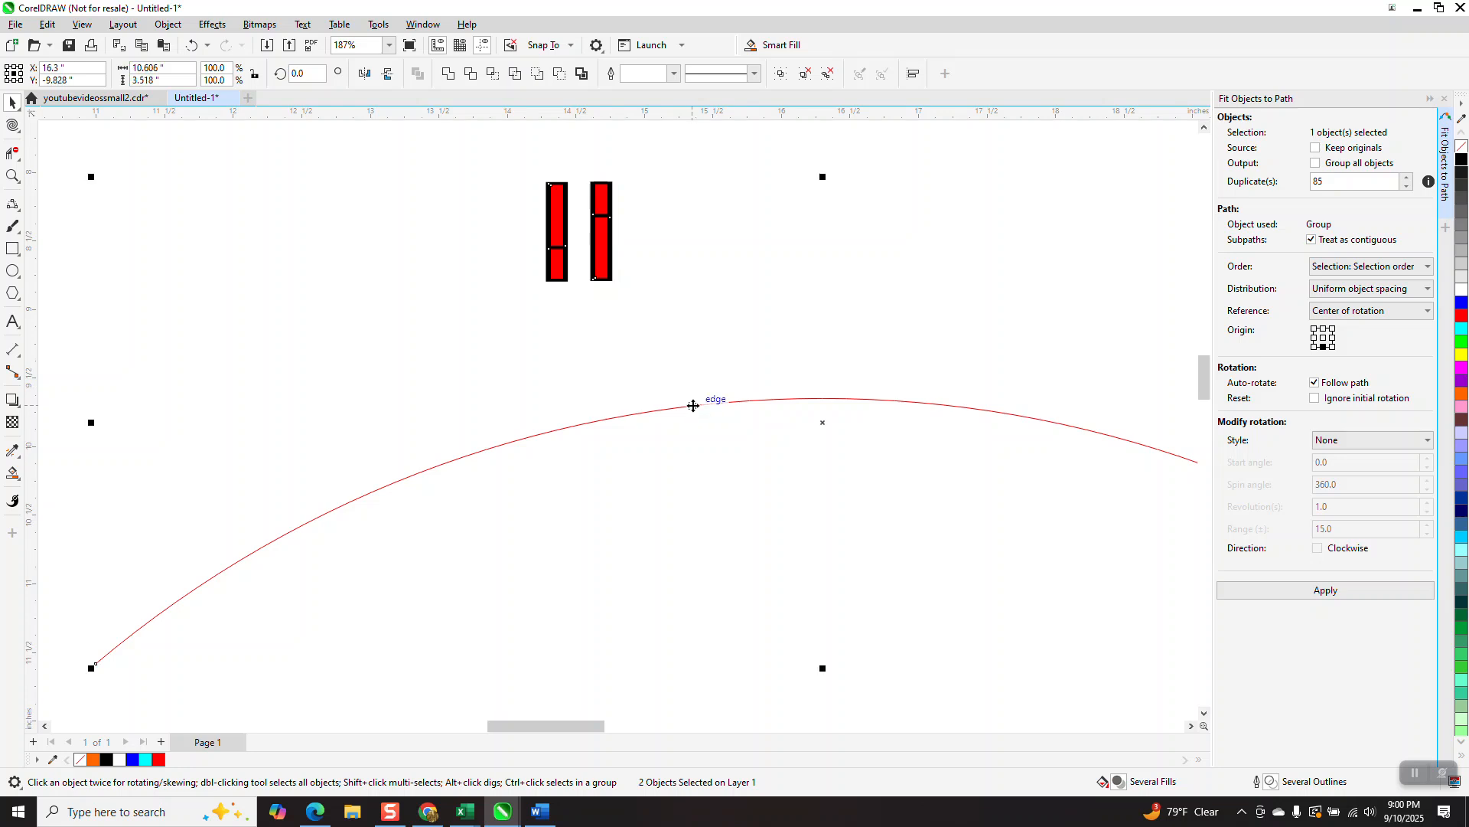
pyautogui.click(1310, 587)
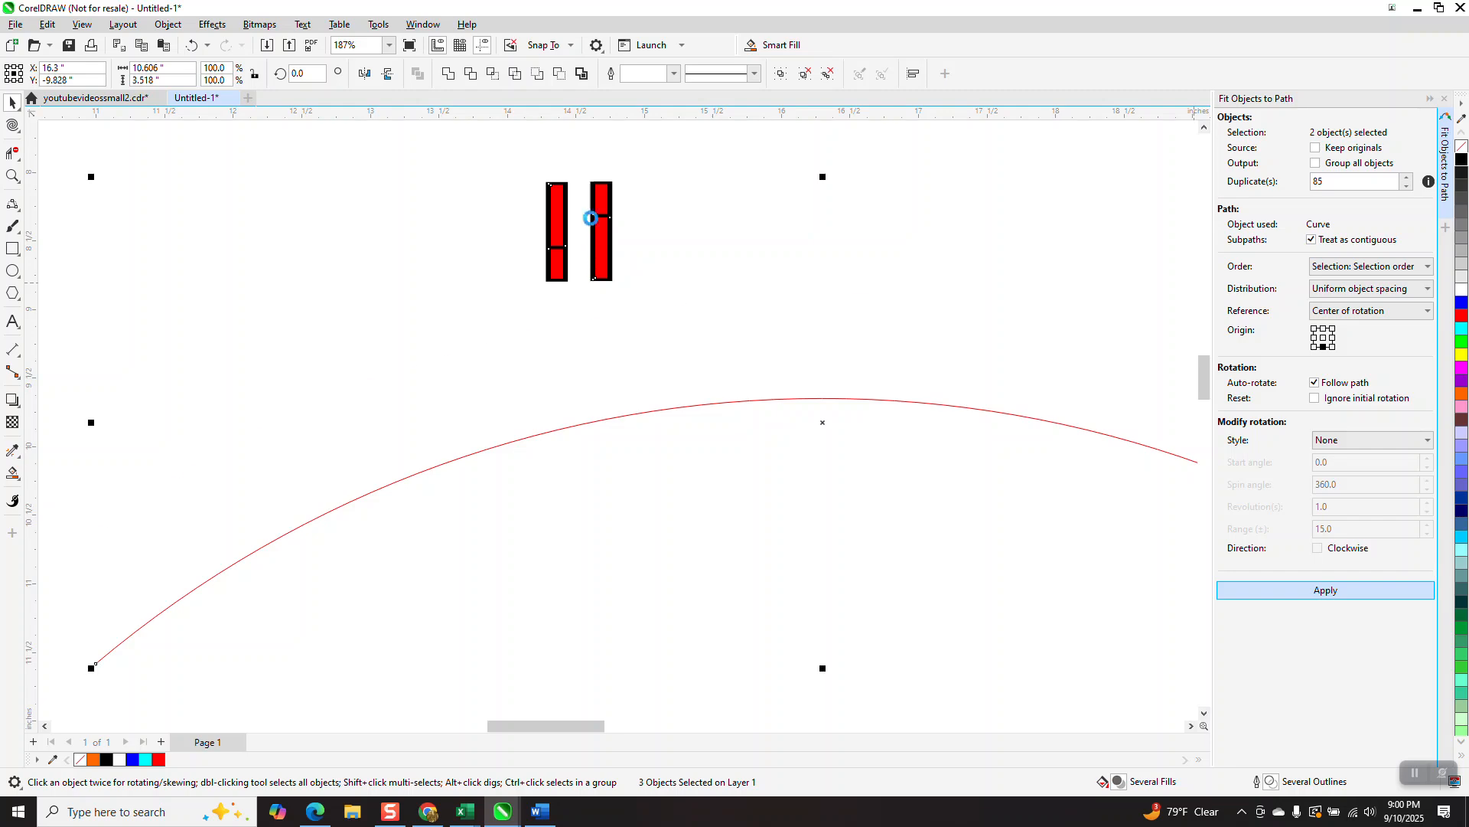
pyautogui.scroll(-1, 578, 220)
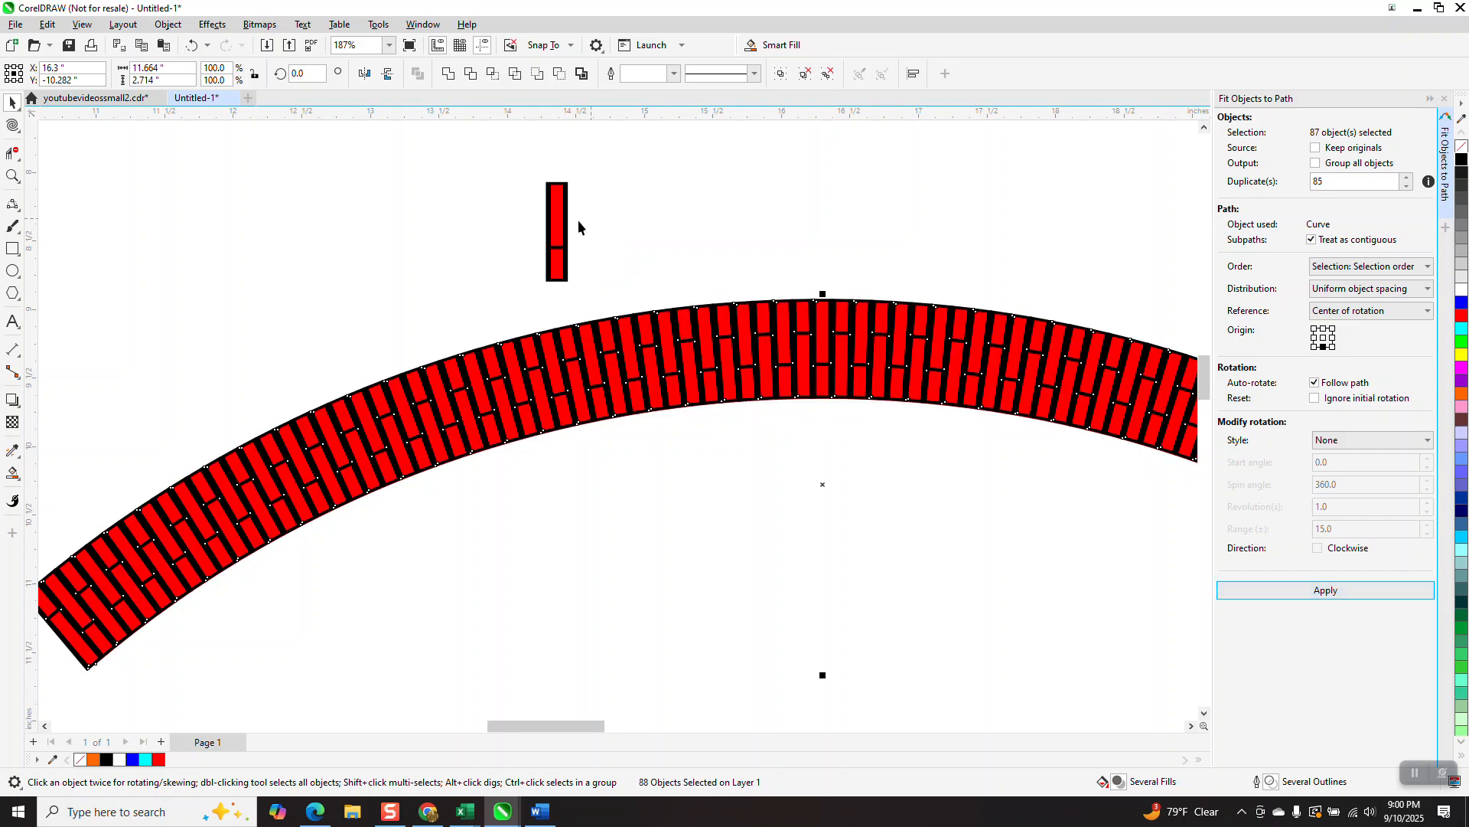
# - Examine the fitted bricks along the arch up close for gaps between neighbouring groups
pyautogui.click(12, 176)
pyautogui.moveTo(506, 317); pyautogui.dragTo(705, 452)
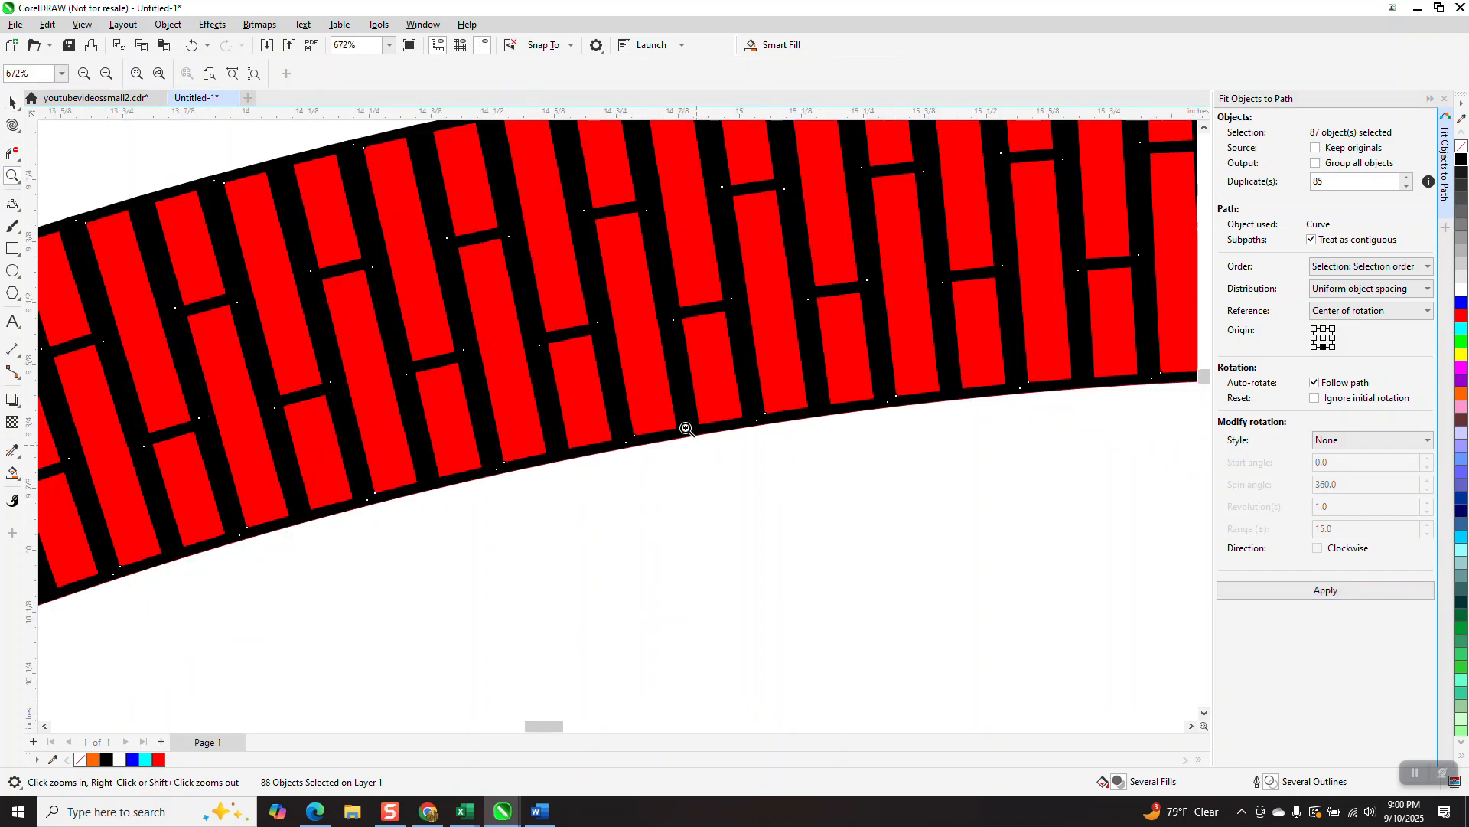
pyautogui.scroll(-3, 679, 420)
pyautogui.scroll(-9, 659, 382)
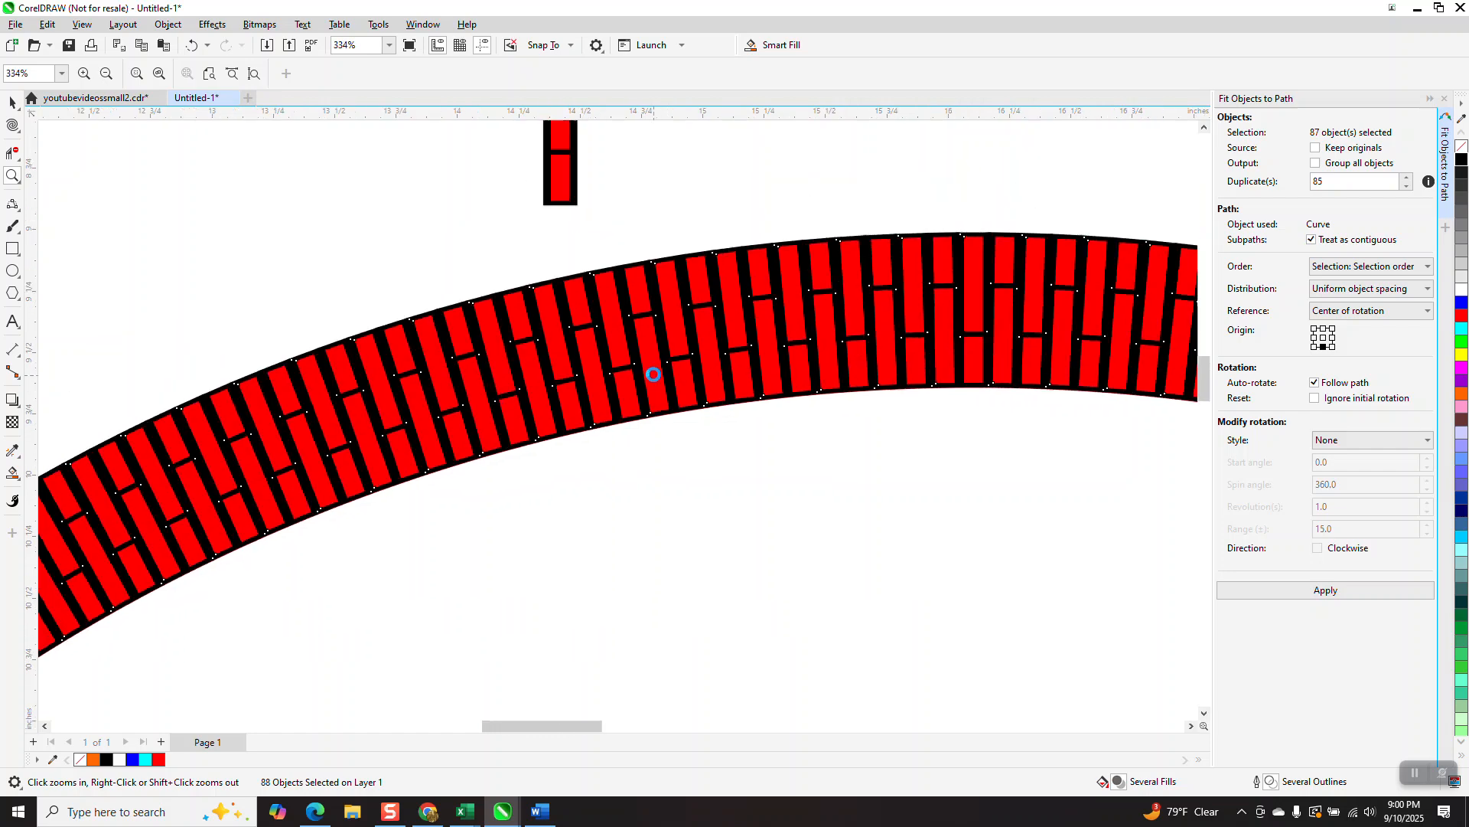
pyautogui.moveTo(635, 325); pyautogui.dragTo(731, 405)
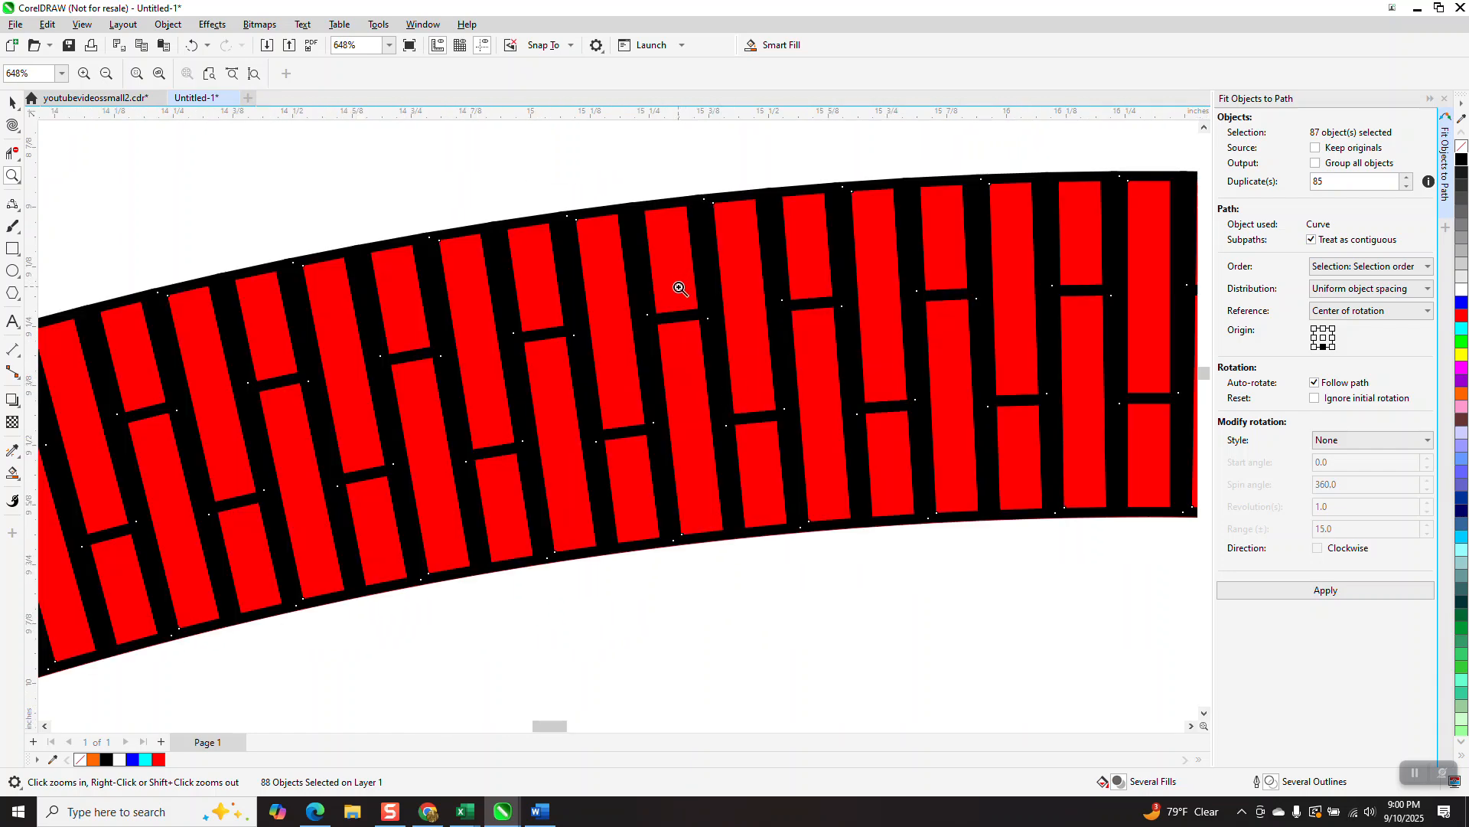
pyautogui.scroll(-9, 677, 284)
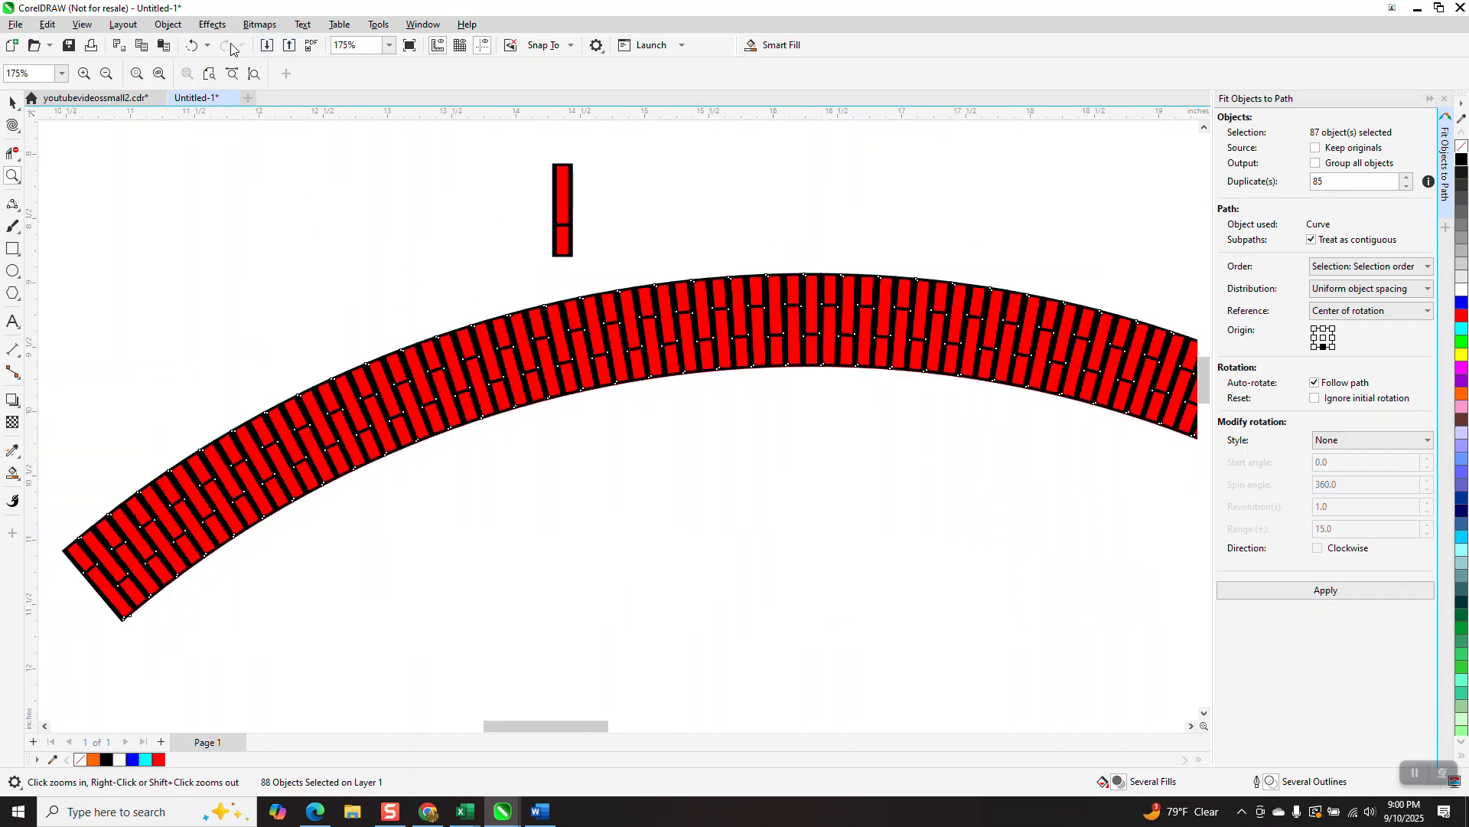
# - Undo the fit to the path and delete the original widened brick, keeping its mirrored copy
pyautogui.click(191, 46)
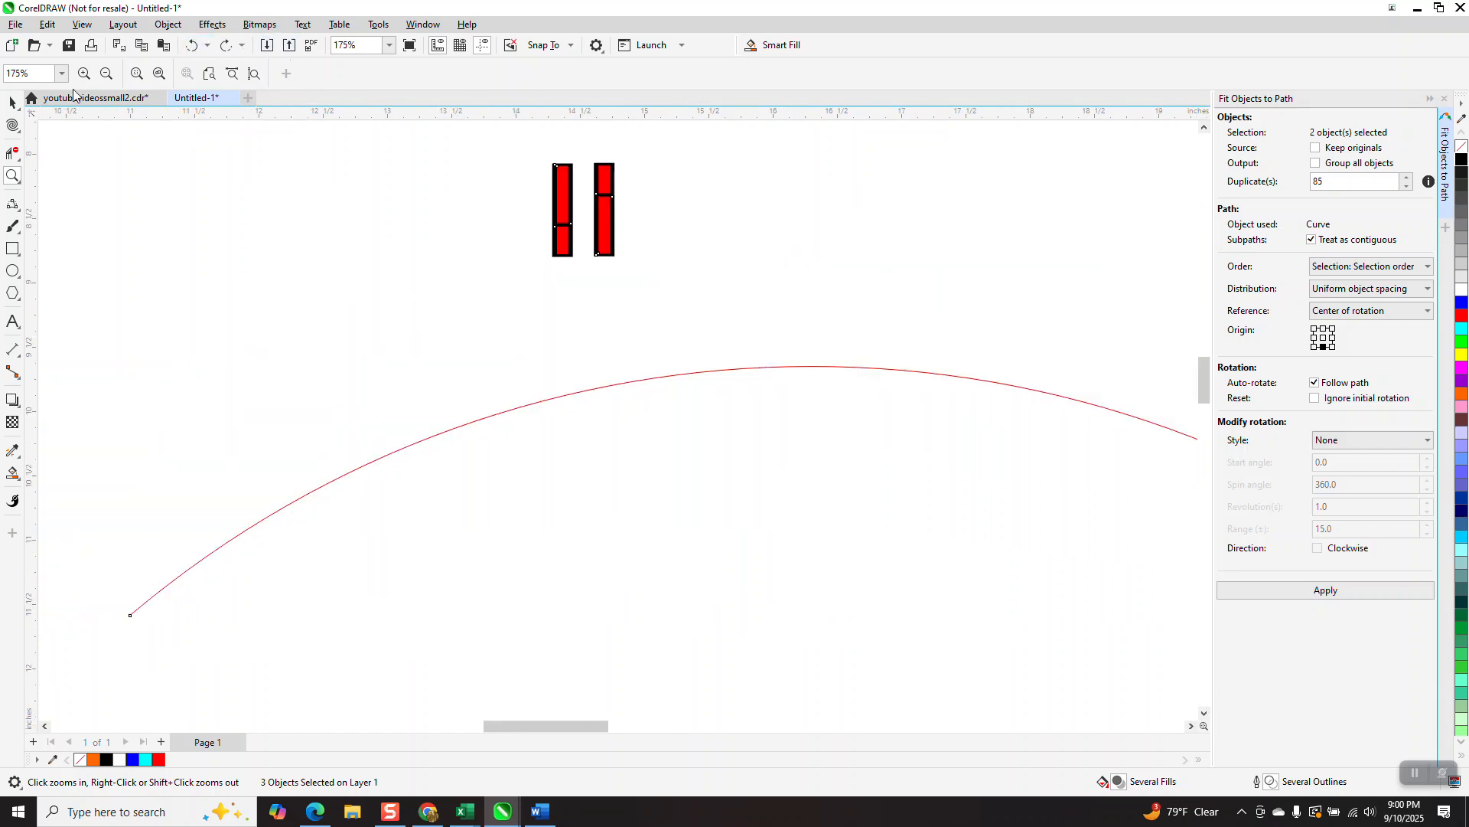
pyautogui.moveTo(534, 138); pyautogui.dragTo(822, 335)
pyautogui.click(13, 101)
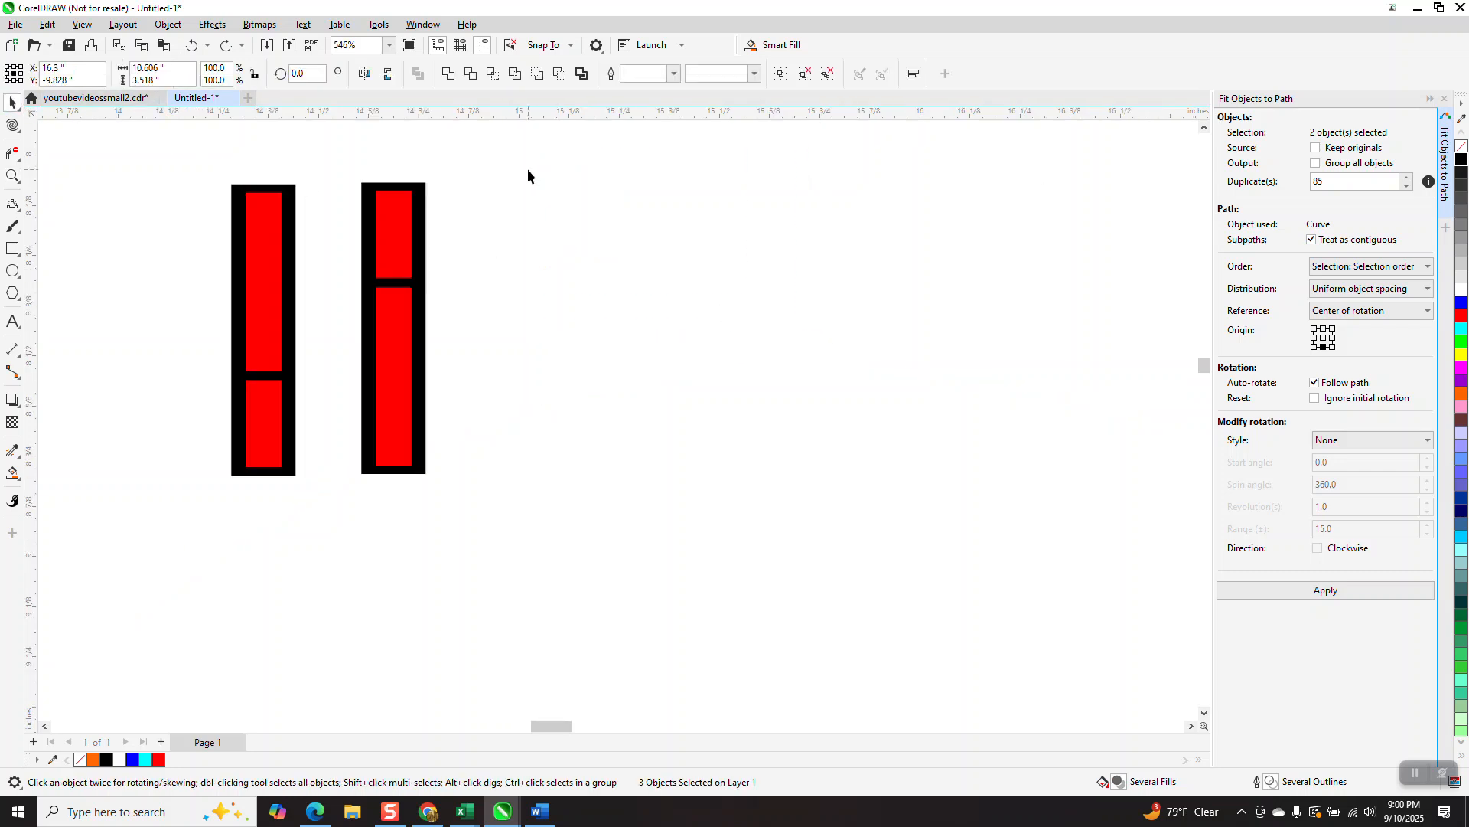
pyautogui.click(526, 169)
pyautogui.click(248, 228)
pyautogui.press('Delete')
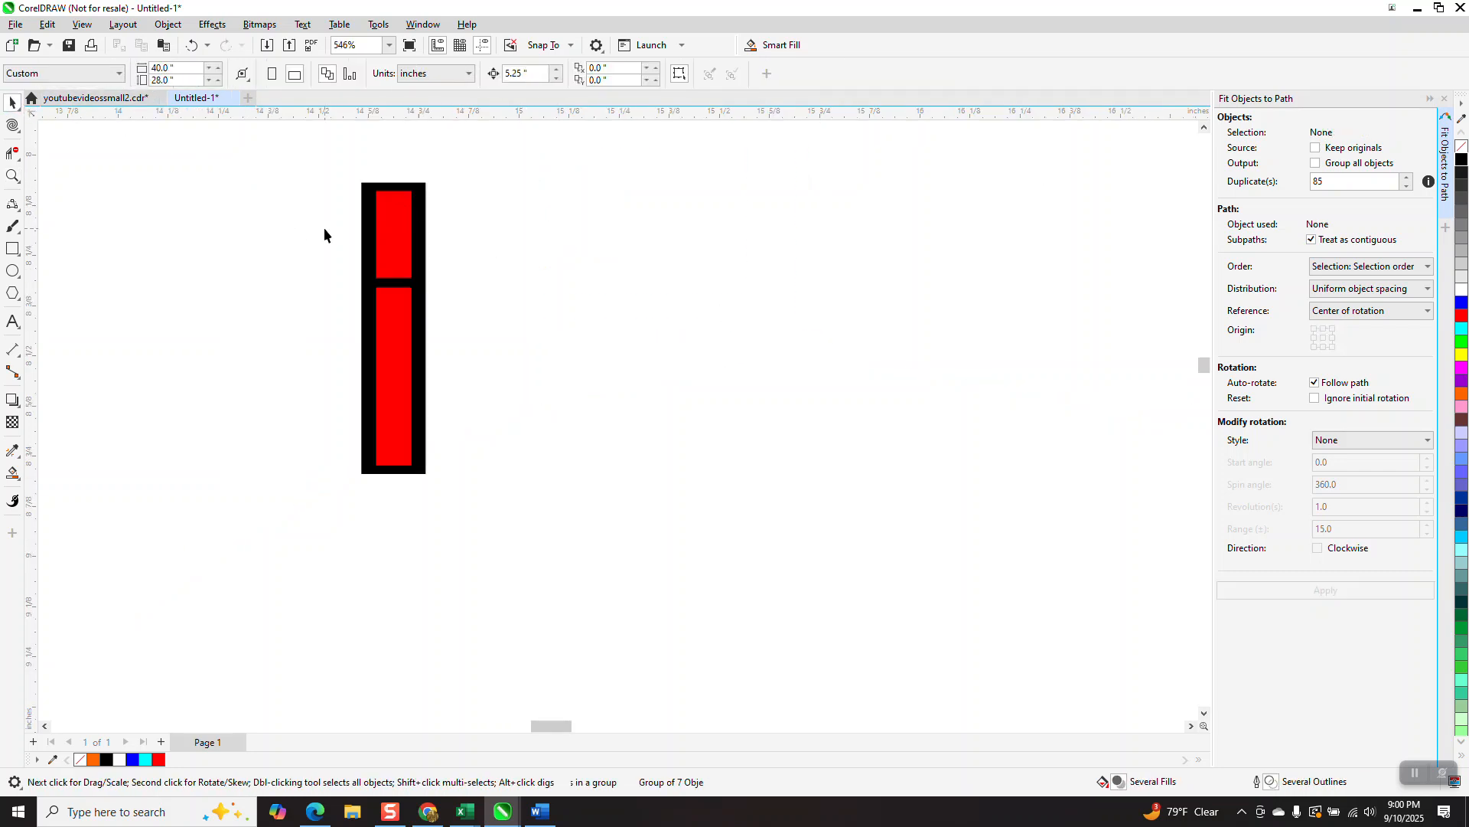
# - Ungroup the remaining mirrored brick into its separate parts
pyautogui.click(416, 228)
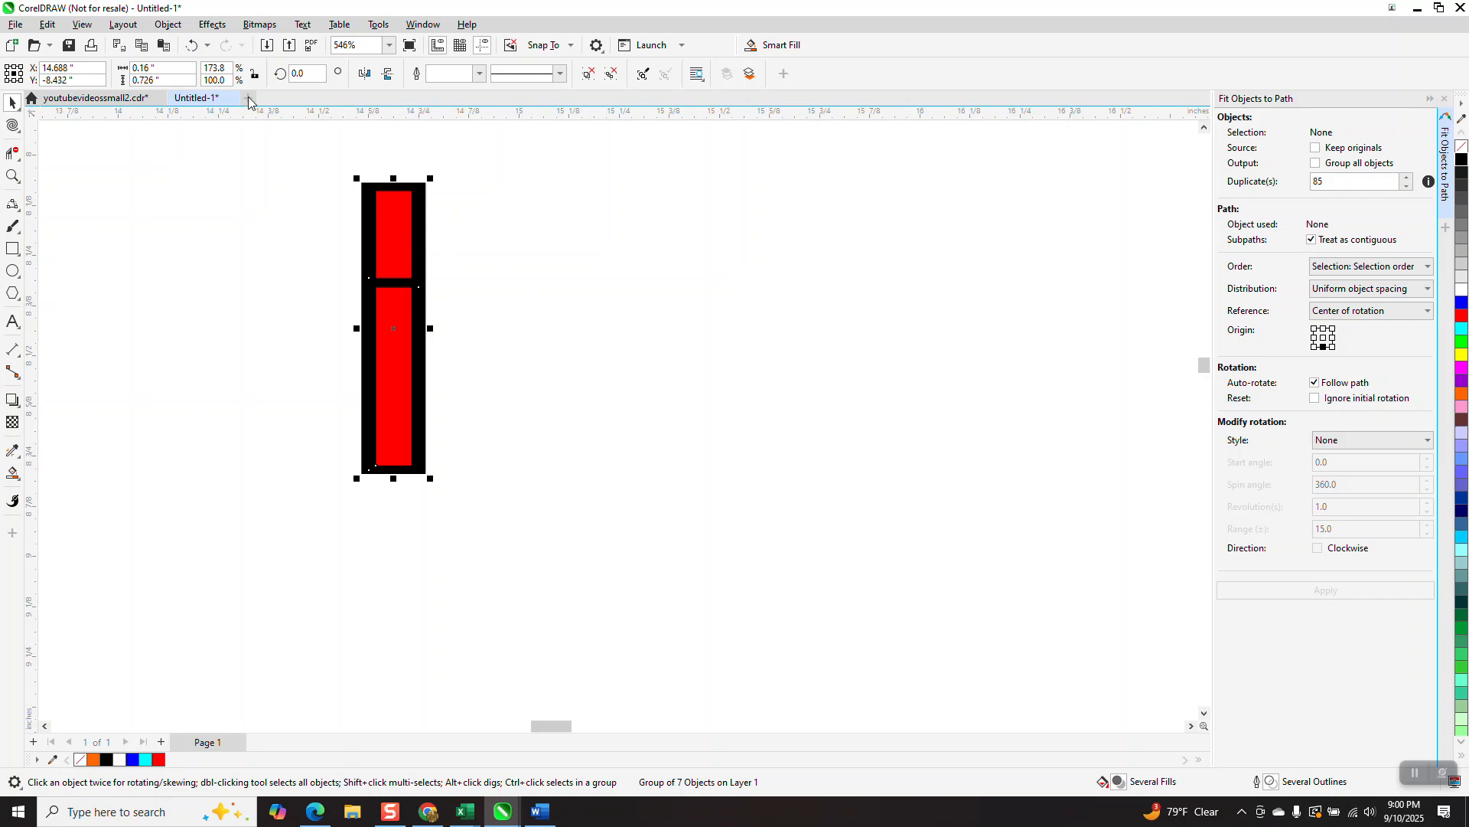
pyautogui.click(167, 24)
pyautogui.moveTo(209, 294)
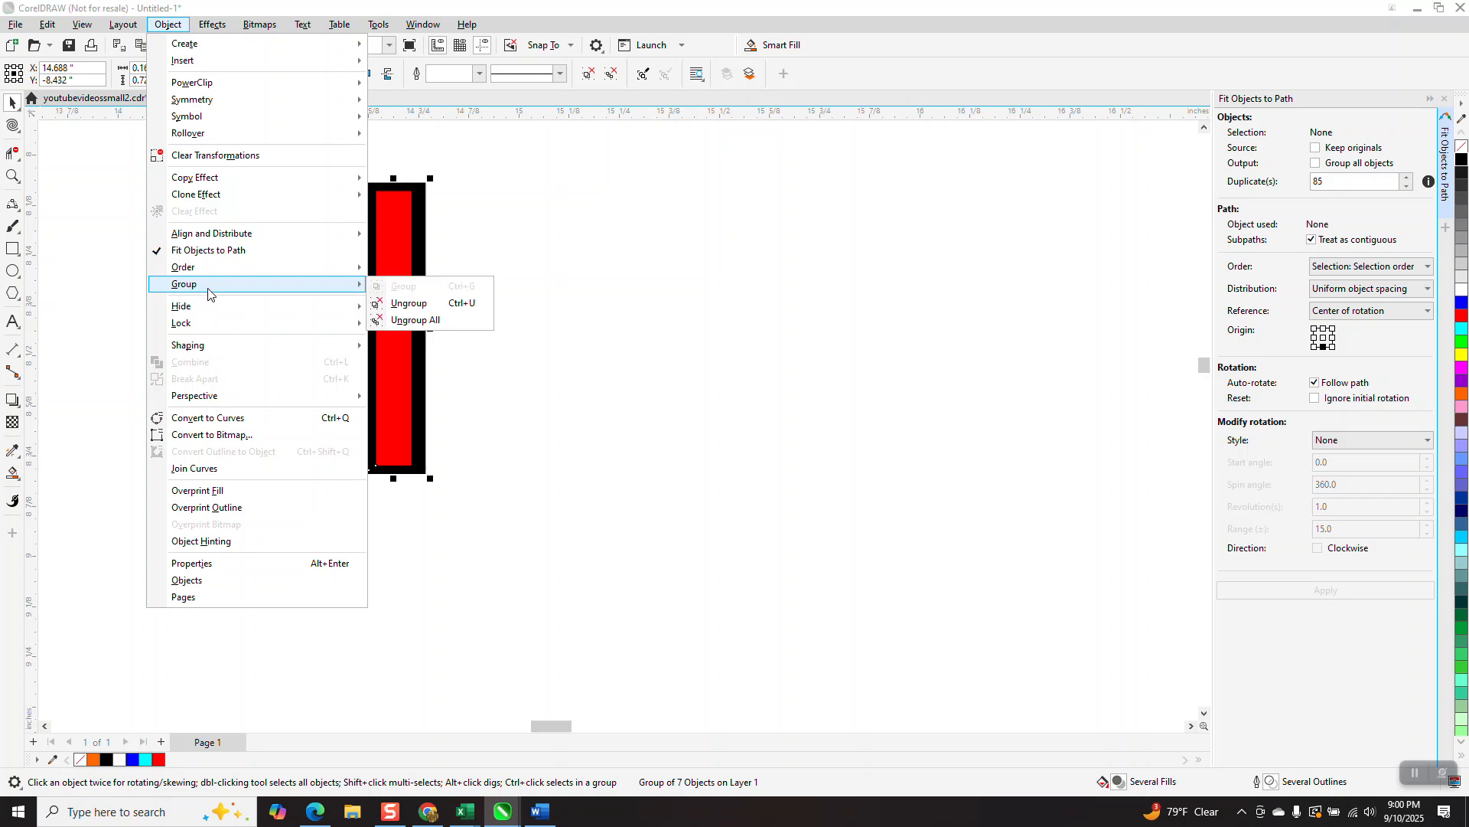
pyautogui.click(426, 304)
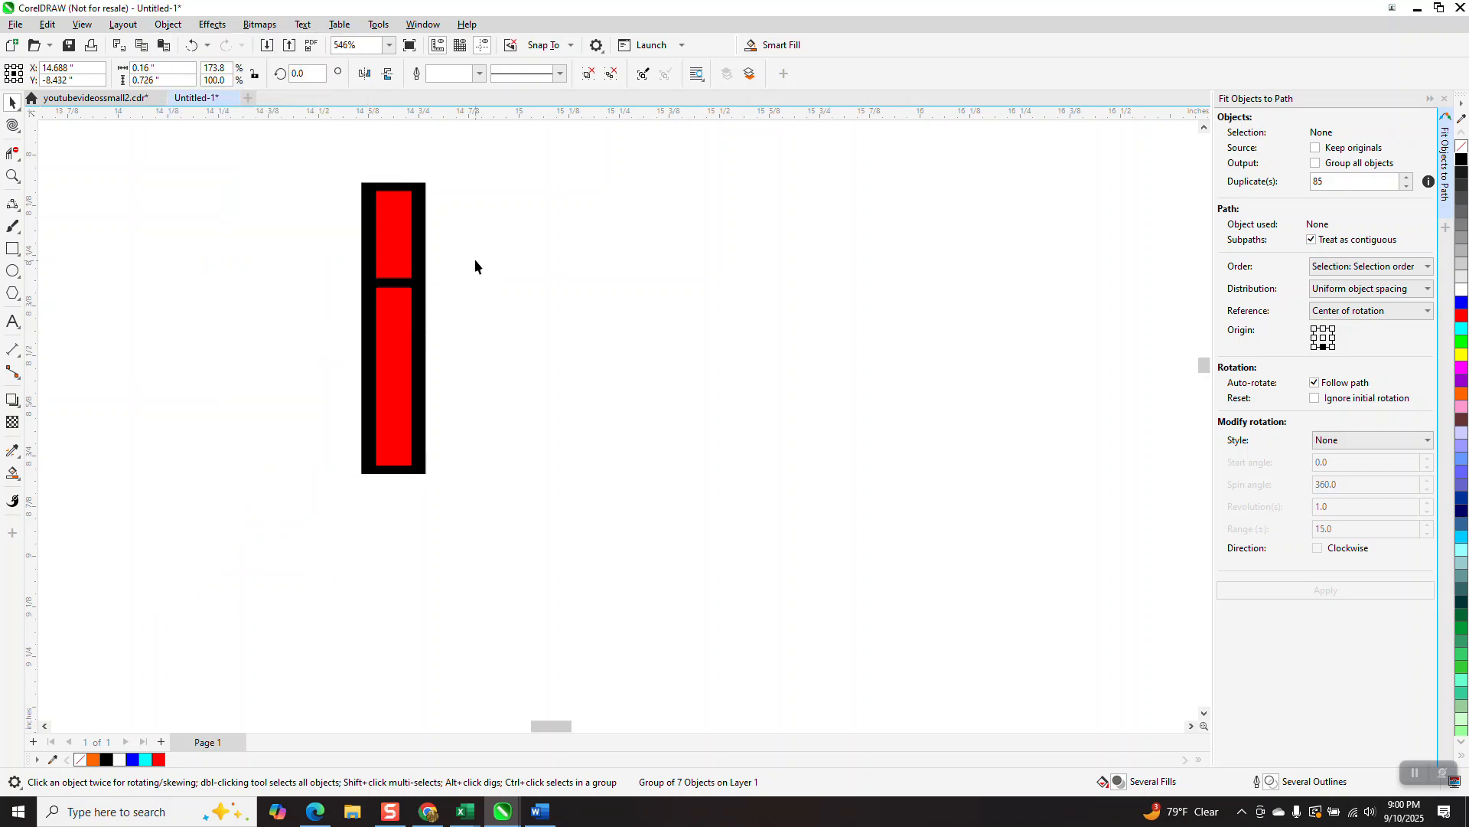
# - Recolour the mortar, filling the frame and horizontal joint with 30% Black and giving the frame a light grey (204, 204, 204) outline
pyautogui.rightClick(1463, 266)
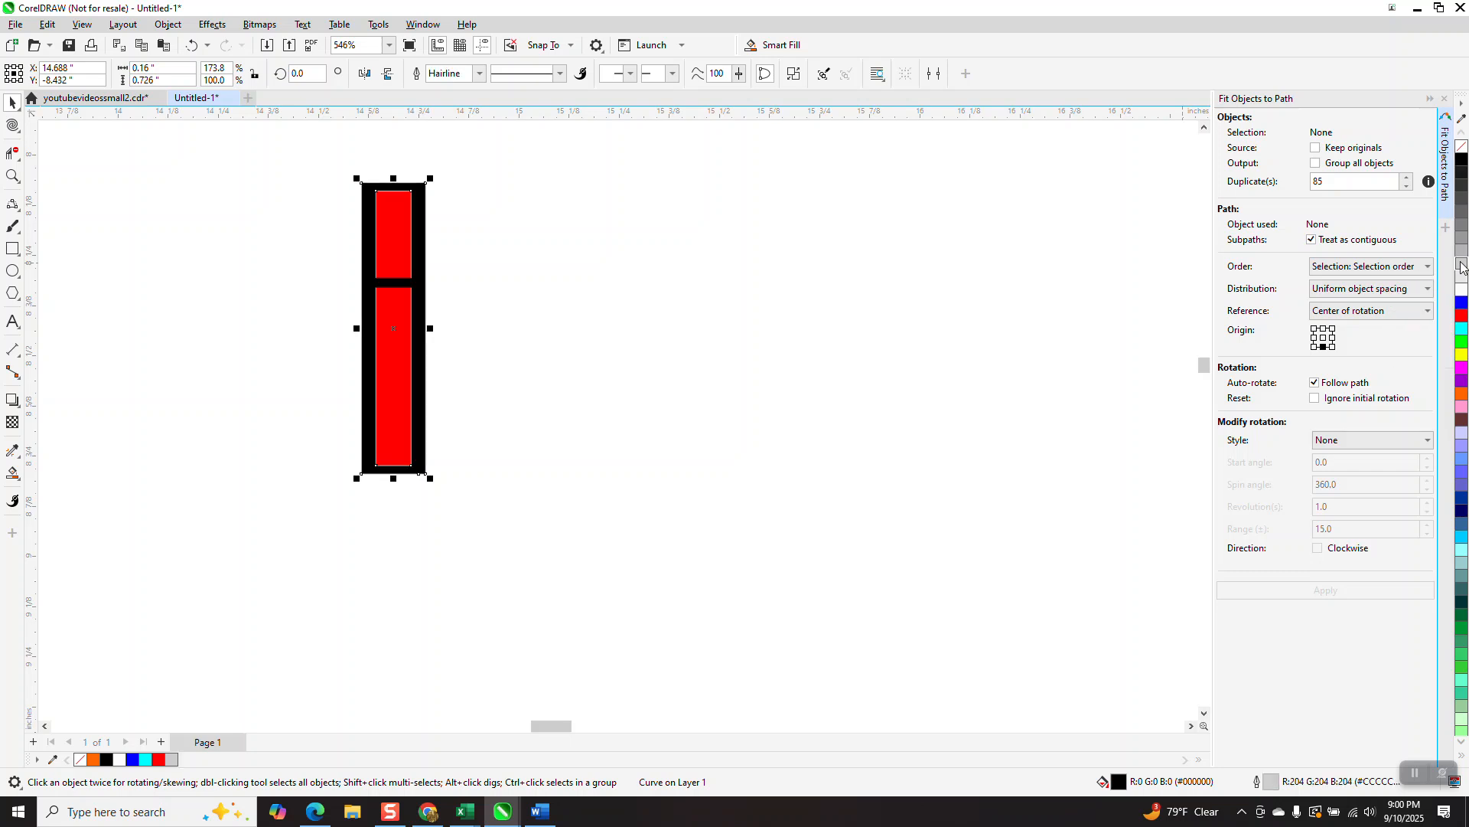
pyautogui.click(1462, 266)
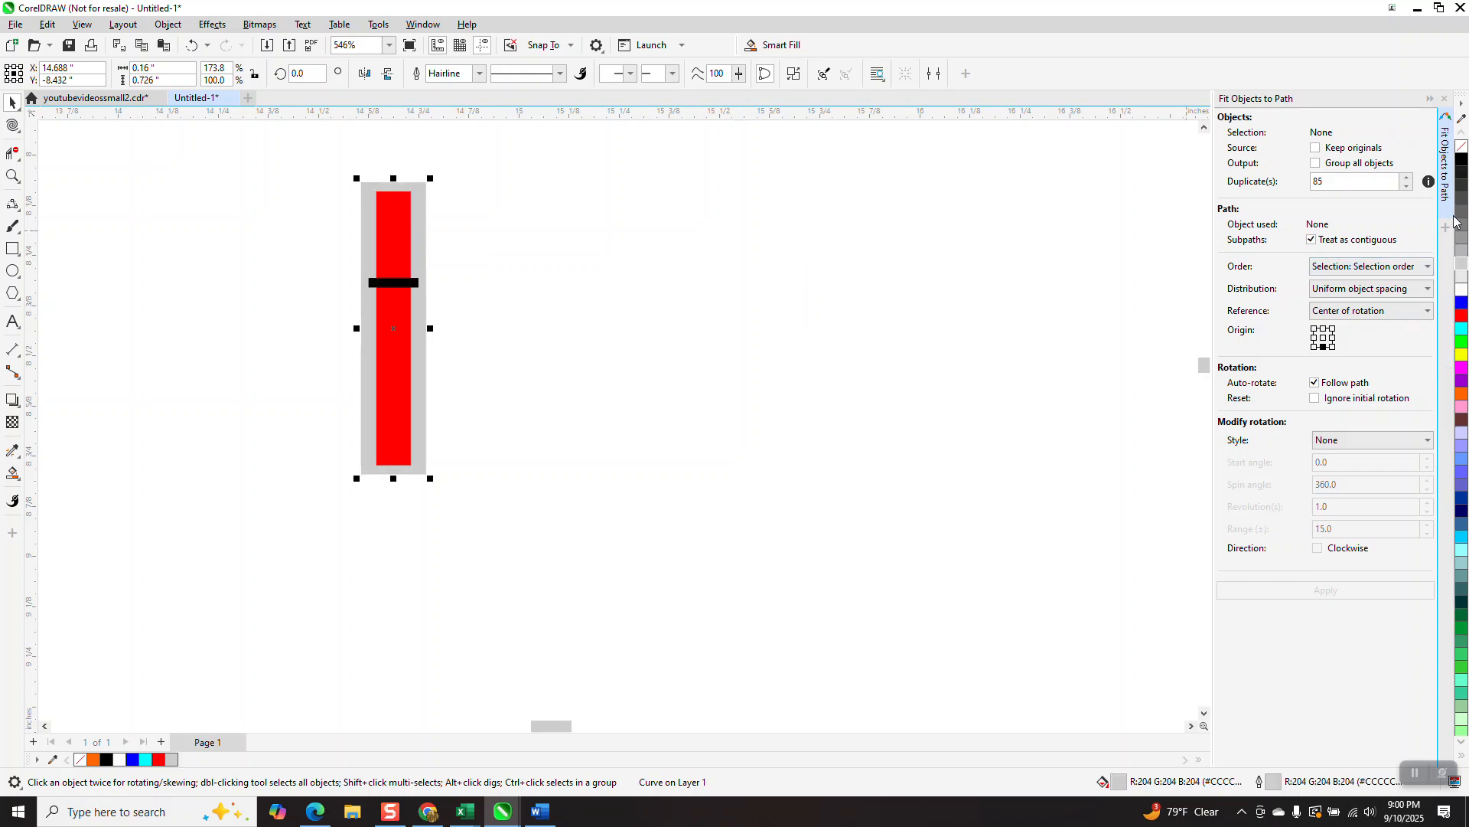
pyautogui.click(1463, 254)
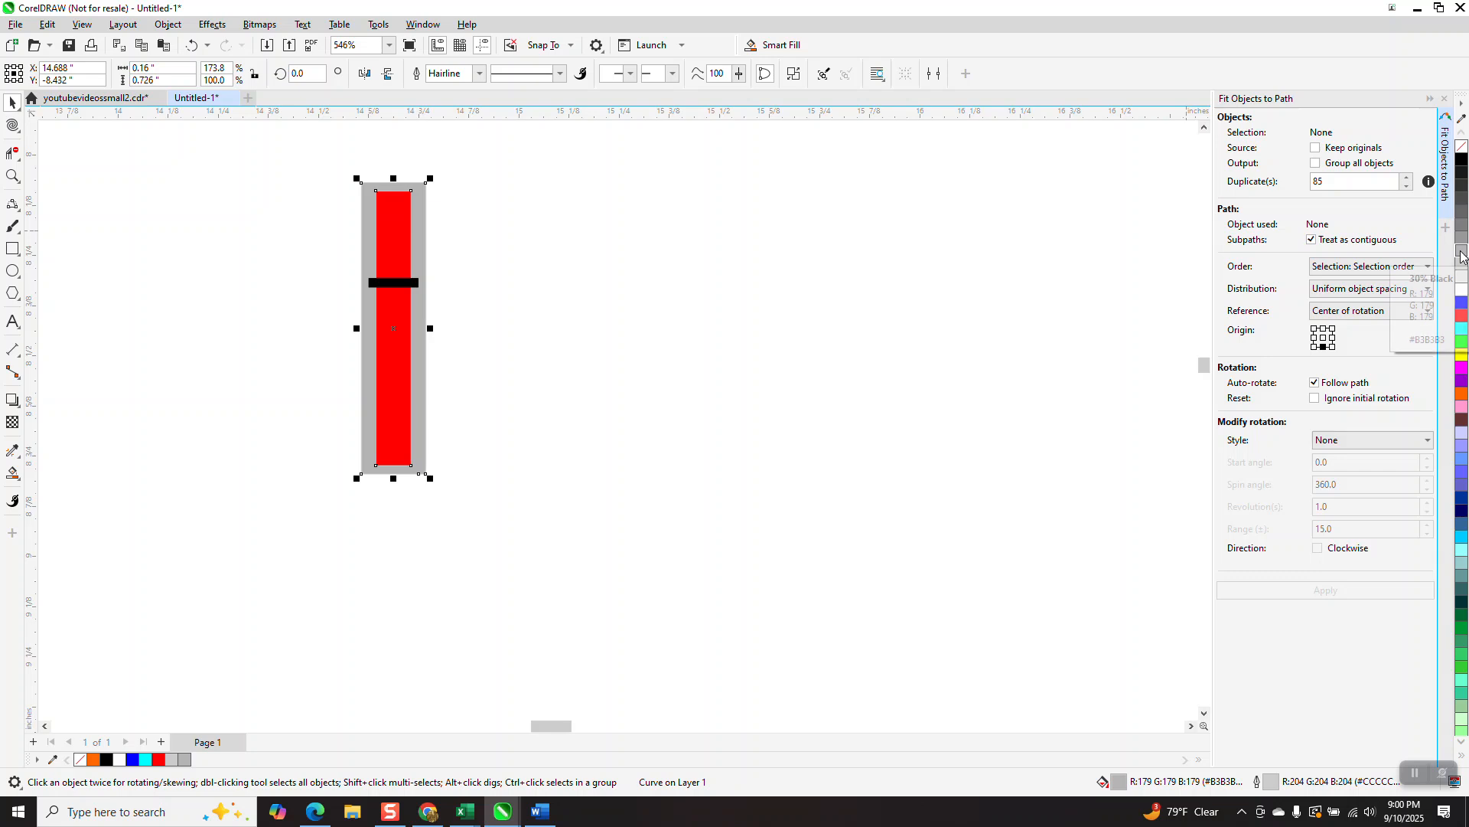
pyautogui.click(471, 254)
pyautogui.click(414, 283)
pyautogui.click(1462, 250)
pyautogui.click(1017, 271)
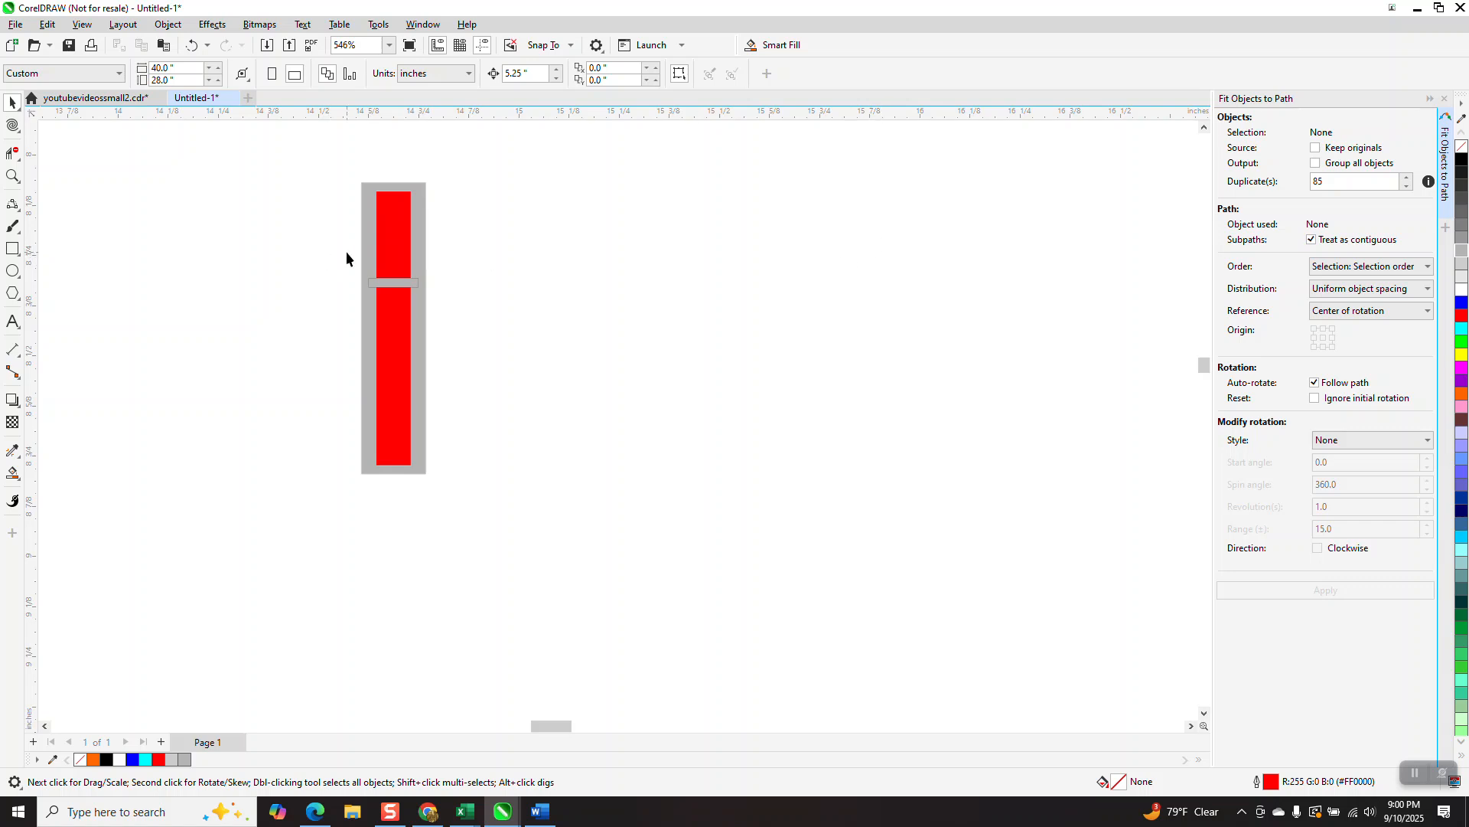
# - Darken the fill of both red bricks inside the grey mortar to #CF0000 by mixing in black
pyautogui.click(391, 254)
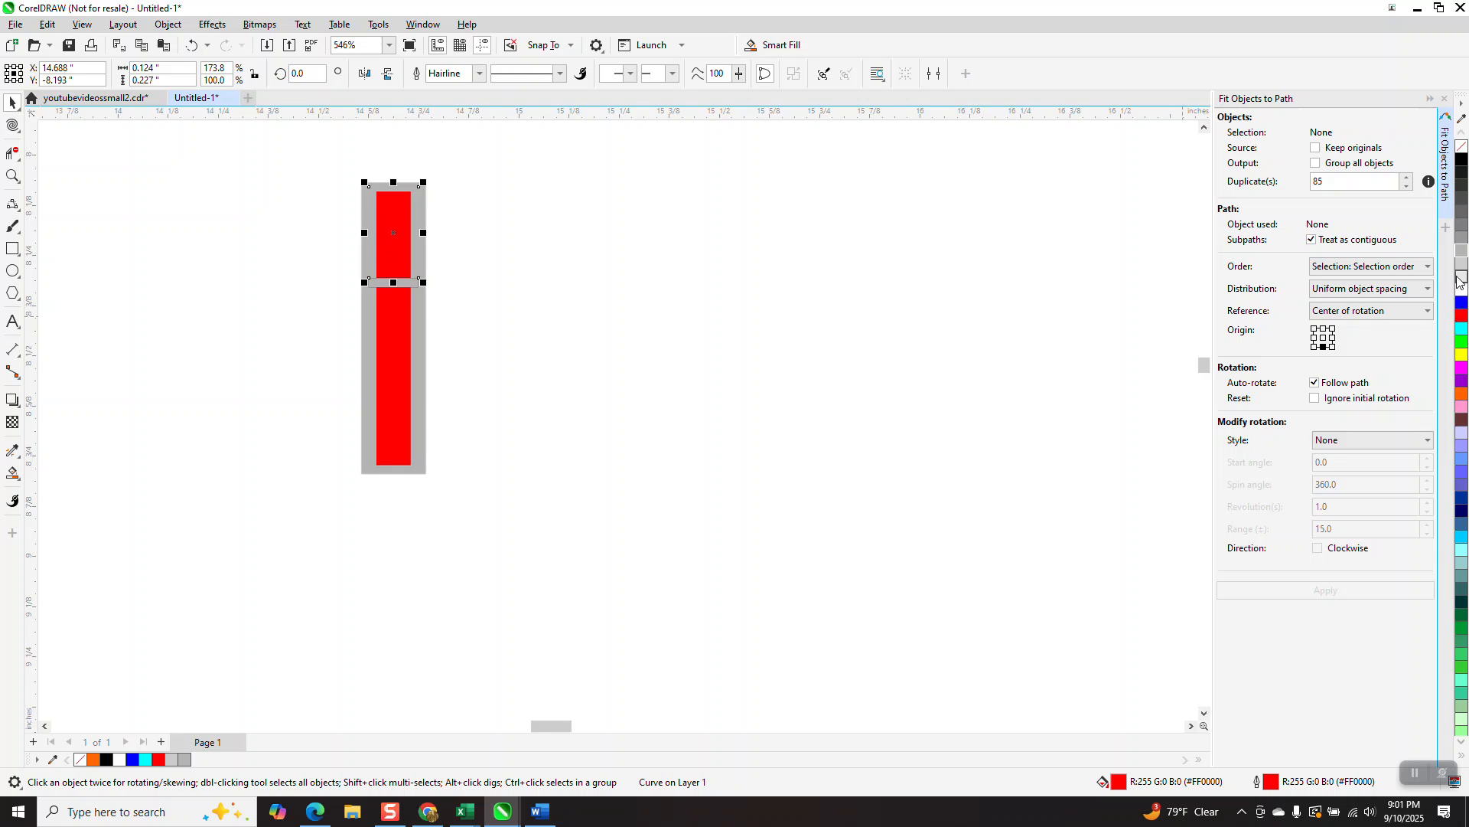
pyautogui.keyDown('ctrl'); pyautogui.click(1463, 163); pyautogui.keyUp('ctrl')
pyautogui.click(396, 380)
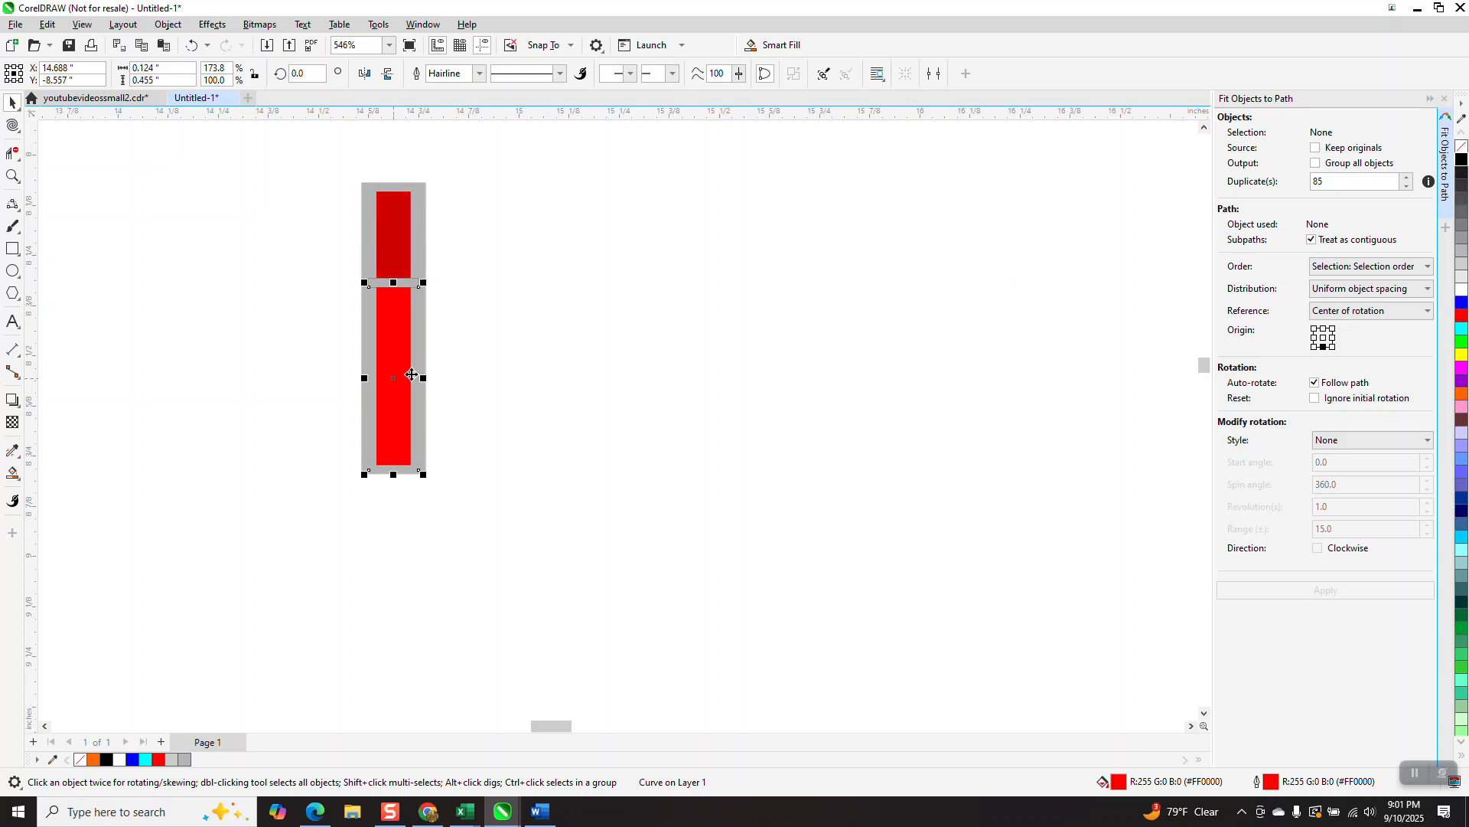
pyautogui.keyDown('ctrl'); pyautogui.click(1464, 172); pyautogui.keyUp('ctrl')
pyautogui.scroll(-1, 772, 274)
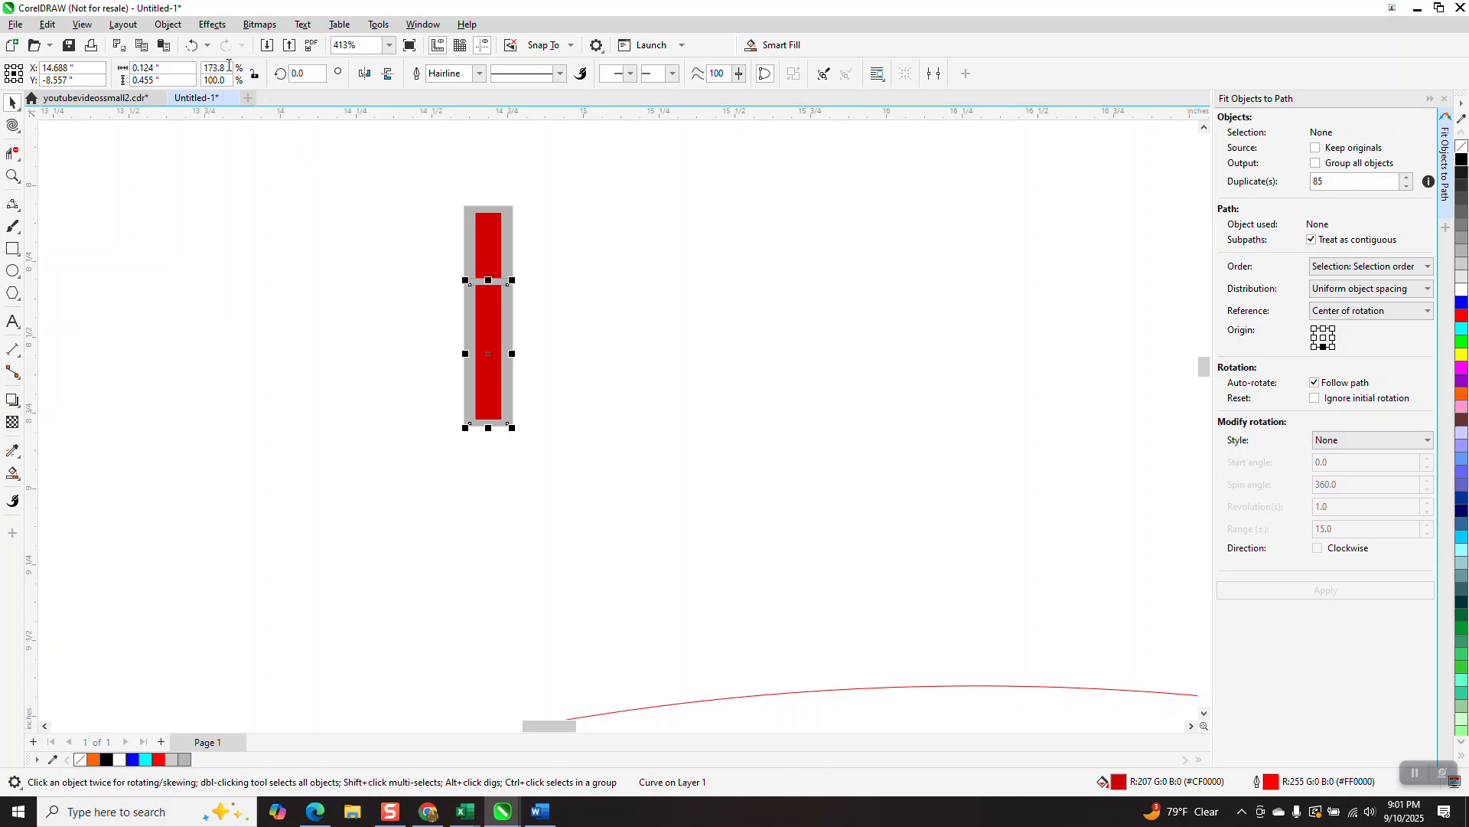
# - Undo the darkening of both red bricks
pyautogui.click(191, 46)
pyautogui.click(191, 46)
pyautogui.click(192, 46)
pyautogui.click(191, 46)
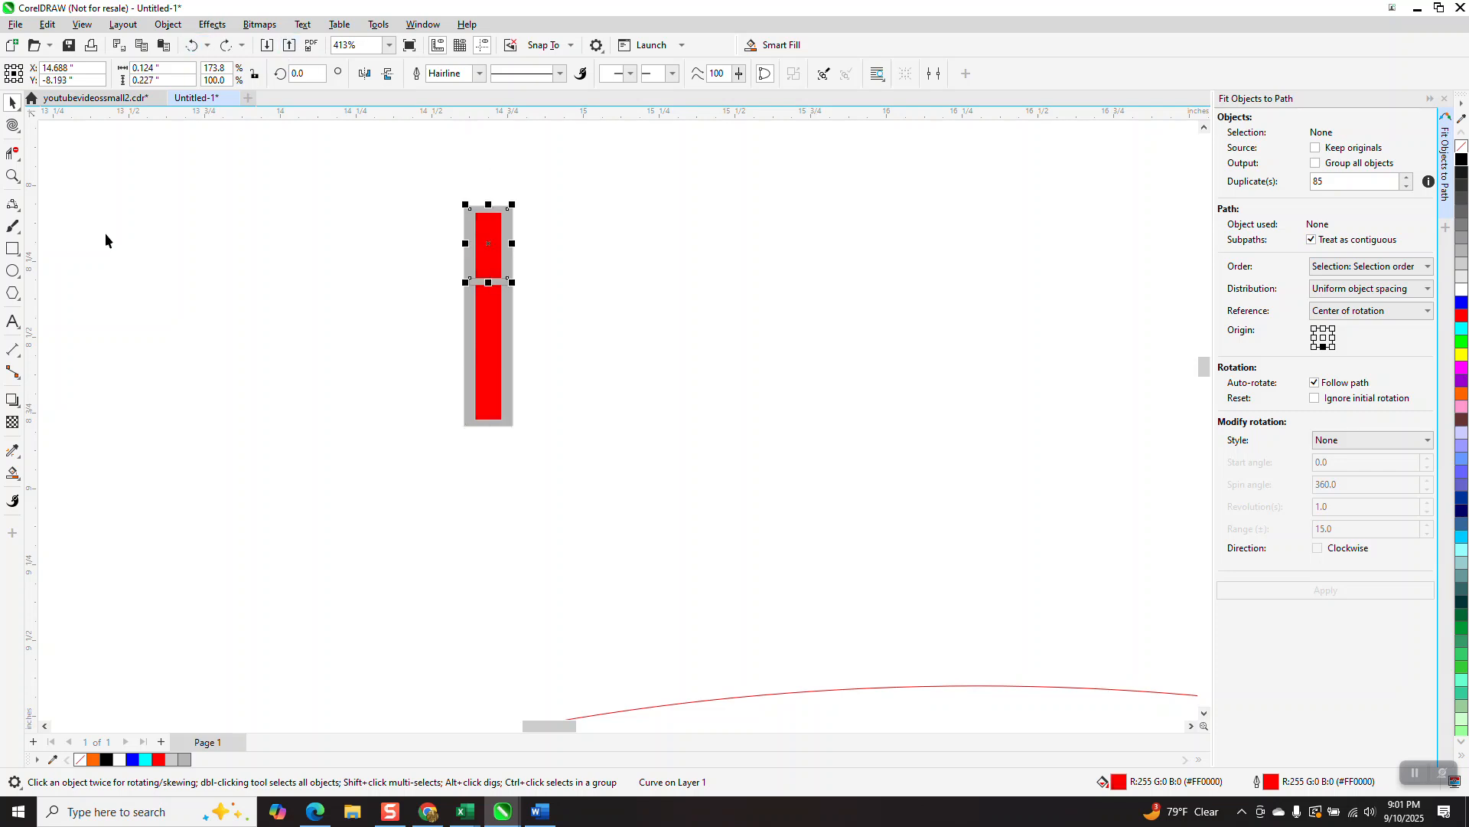
# - Draw a rectangle about 0.235 inches wide beside the grey-mortared brick and set its height to 0.7 inches
pyautogui.click(15, 250)
pyautogui.moveTo(578, 206); pyautogui.dragTo(650, 423)
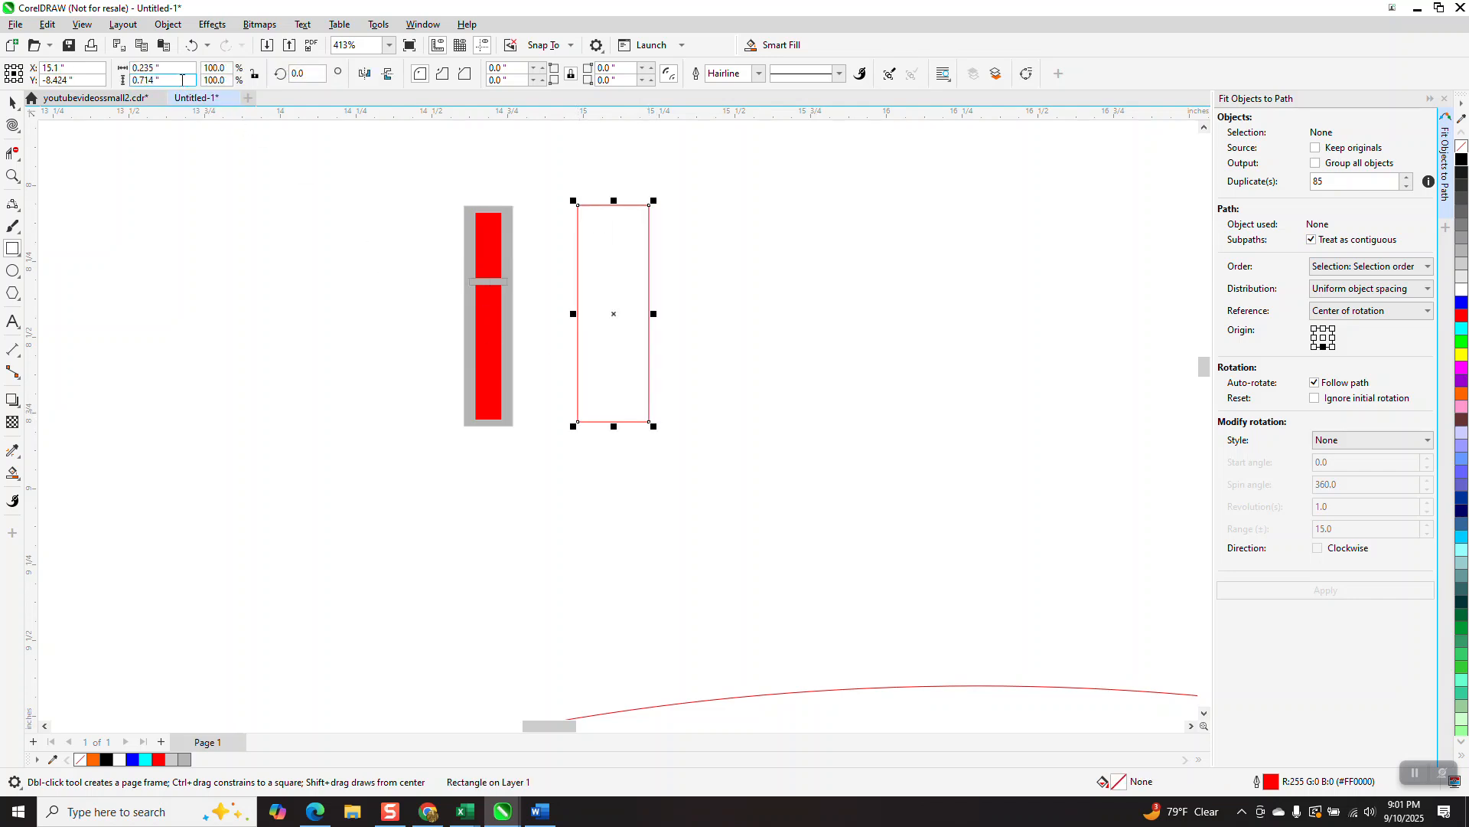
pyautogui.click(182, 79)
pyautogui.write('.7')
pyautogui.press('Return')
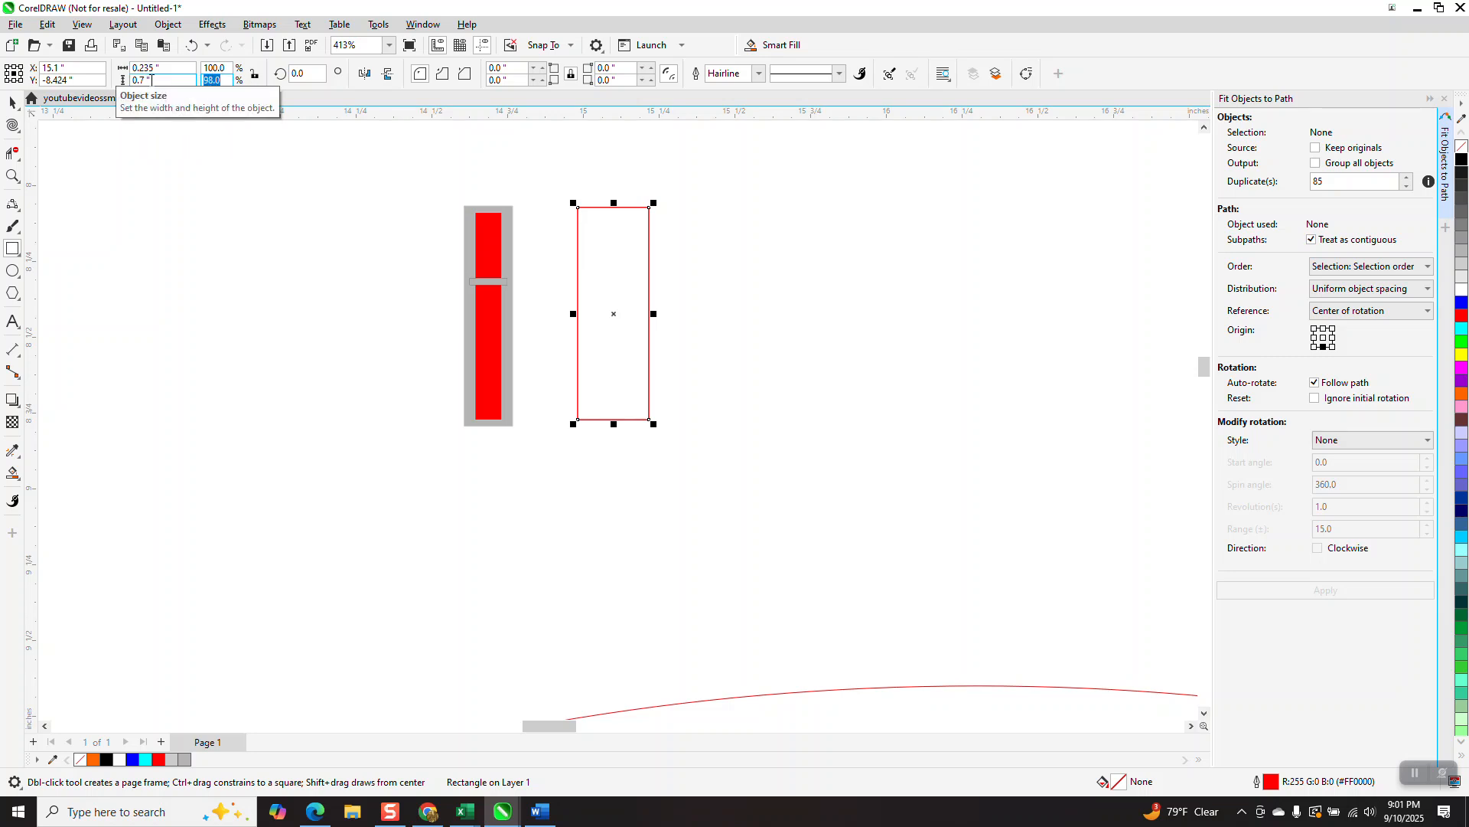
# - Make a duplicate of the rectangle at 50% vertical scale and place it just below the original with a small gap
pyautogui.press('Return')
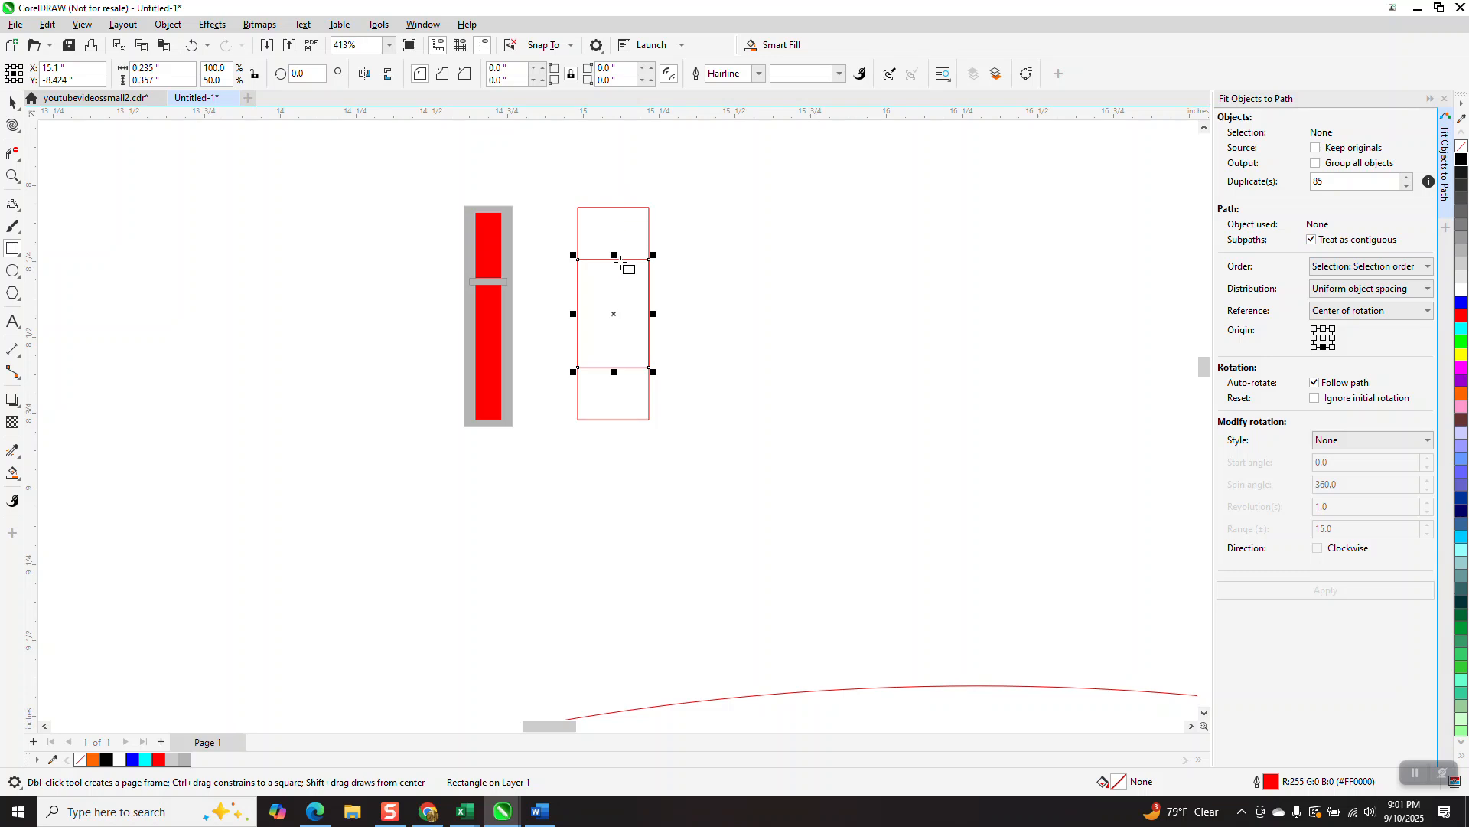
pyautogui.click(12, 104)
pyautogui.moveTo(612, 314); pyautogui.dragTo(627, 484)
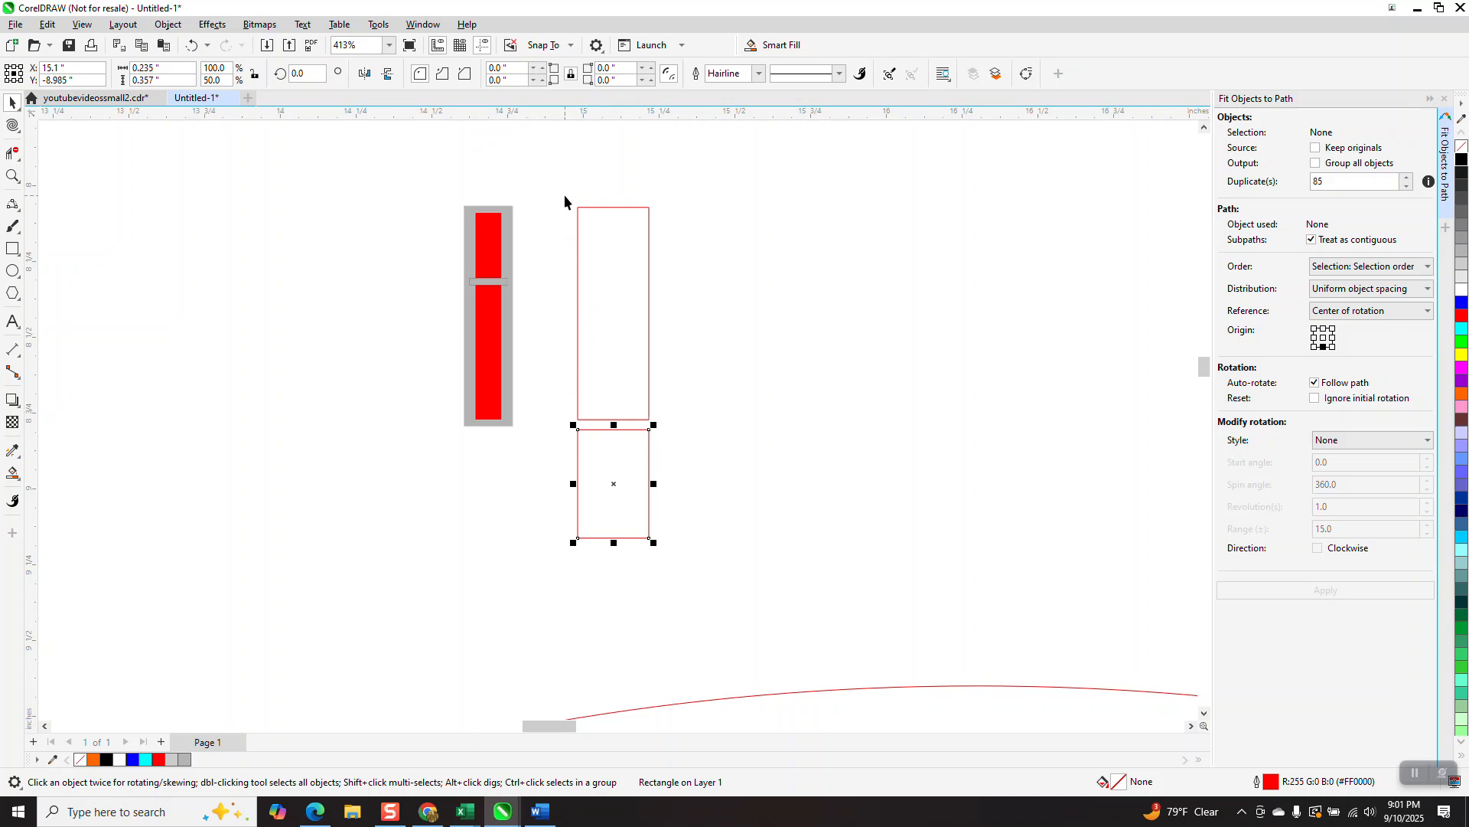
# - Set the outline width of both new rectangles to 1.0 pt
pyautogui.moveTo(565, 196); pyautogui.dragTo(704, 580)
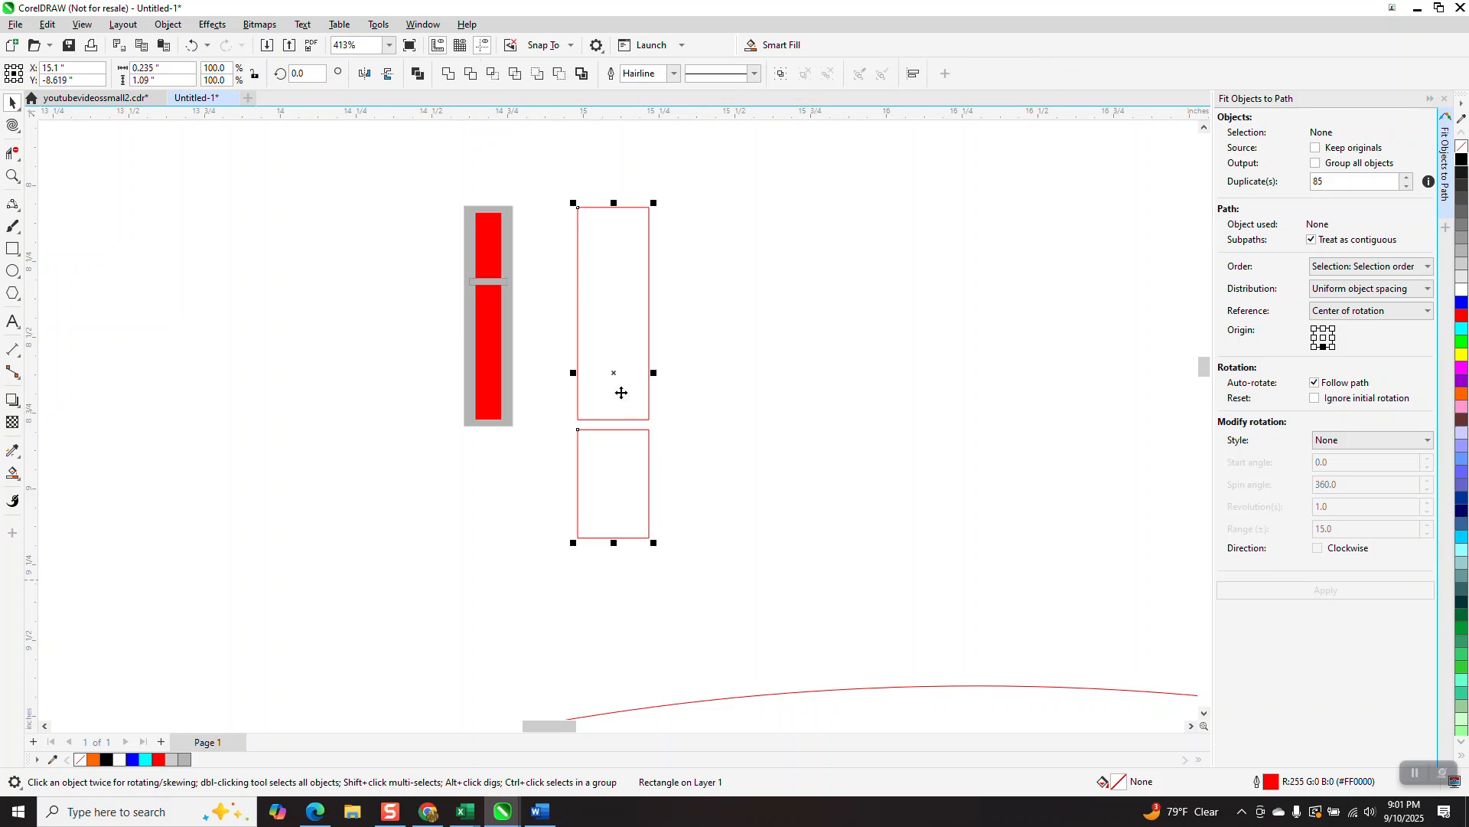
pyautogui.click(675, 74)
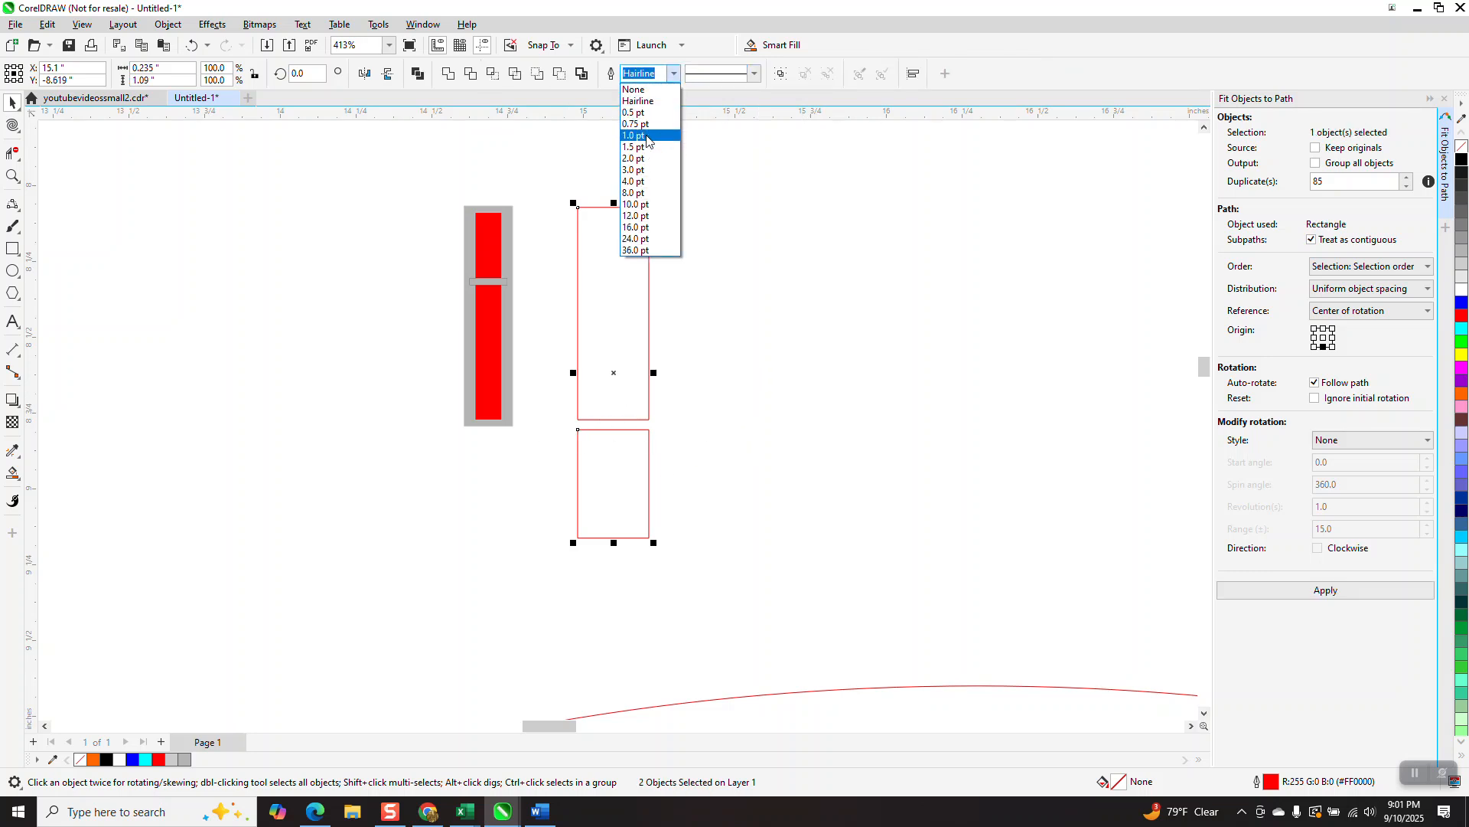
pyautogui.click(647, 136)
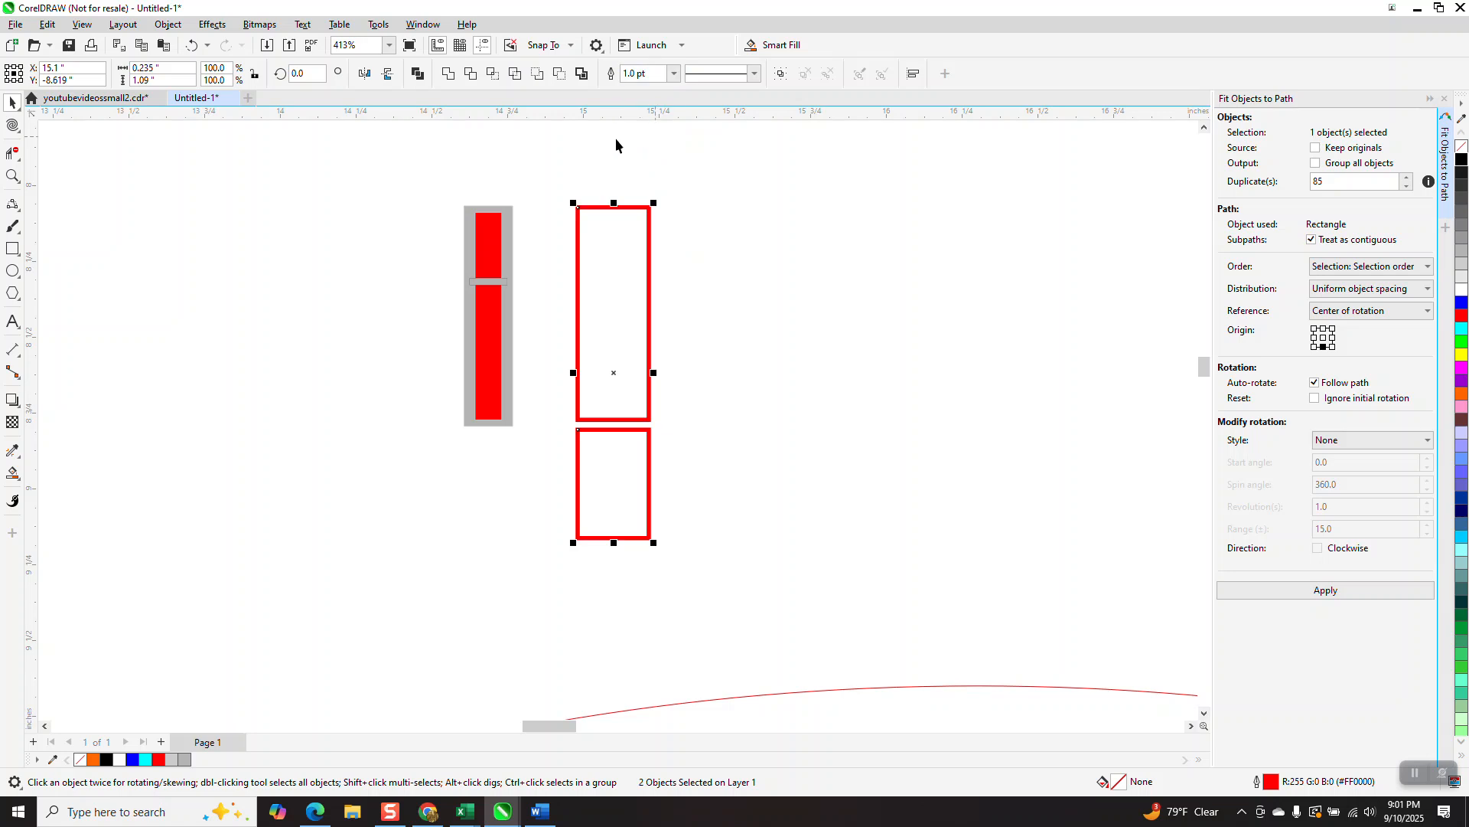
# - Convert the outlines of both rectangles to objects and fill them with black
pyautogui.click(168, 25)
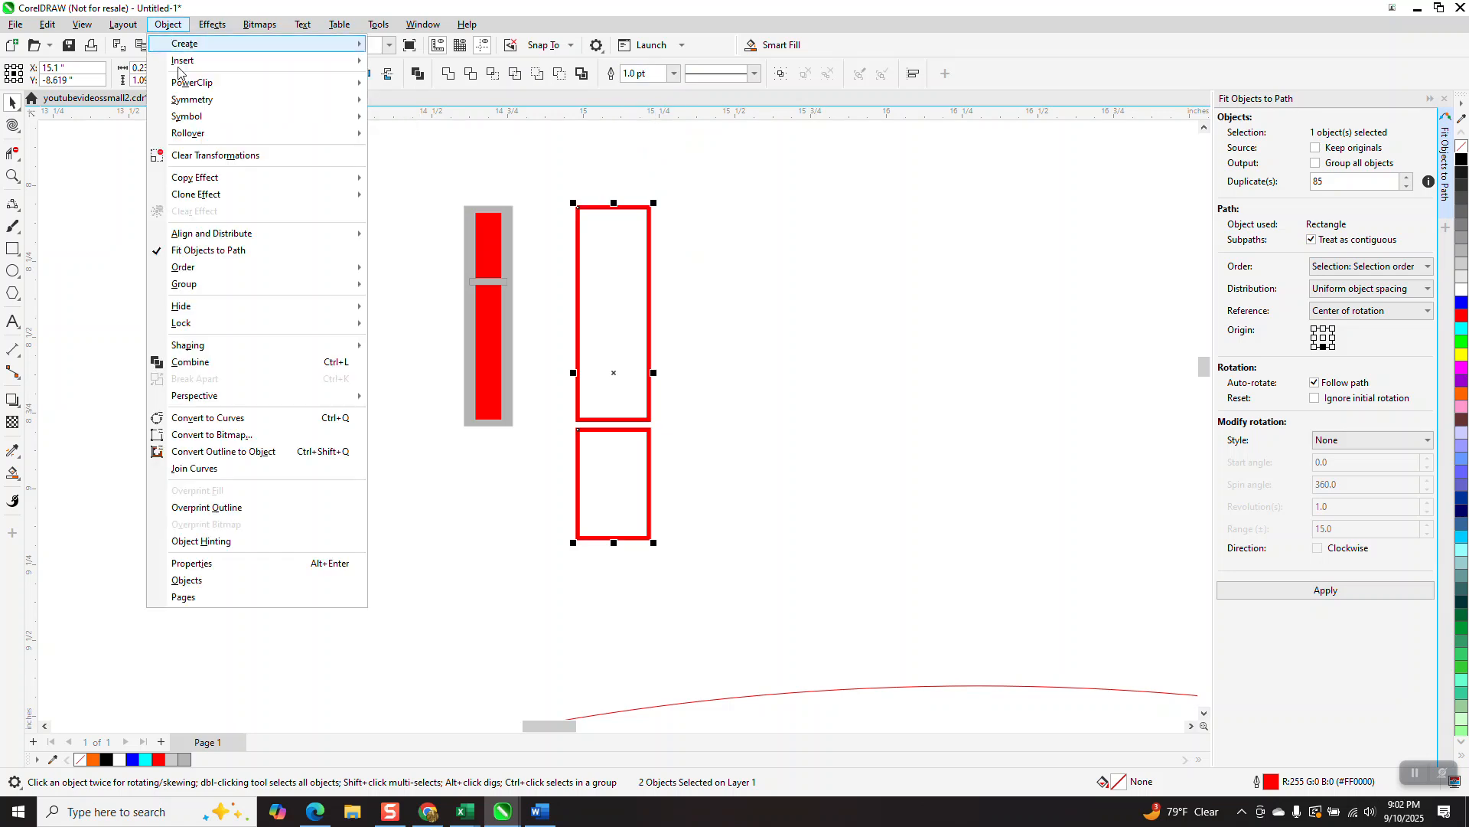
pyautogui.click(268, 452)
pyautogui.click(1462, 160)
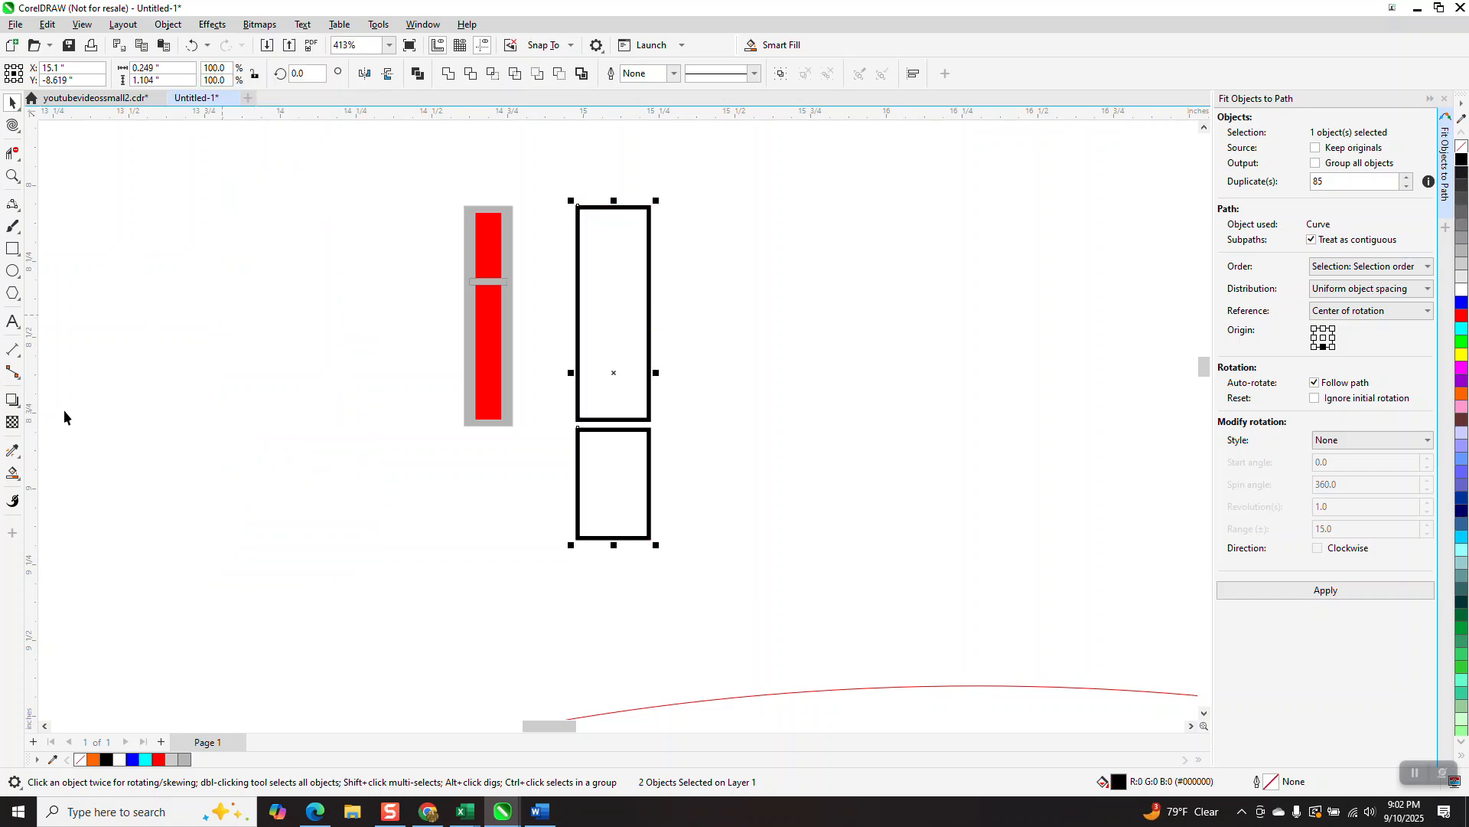
# - Fill the interiors of both black frames with red using Smart Fill
pyautogui.click(15, 472)
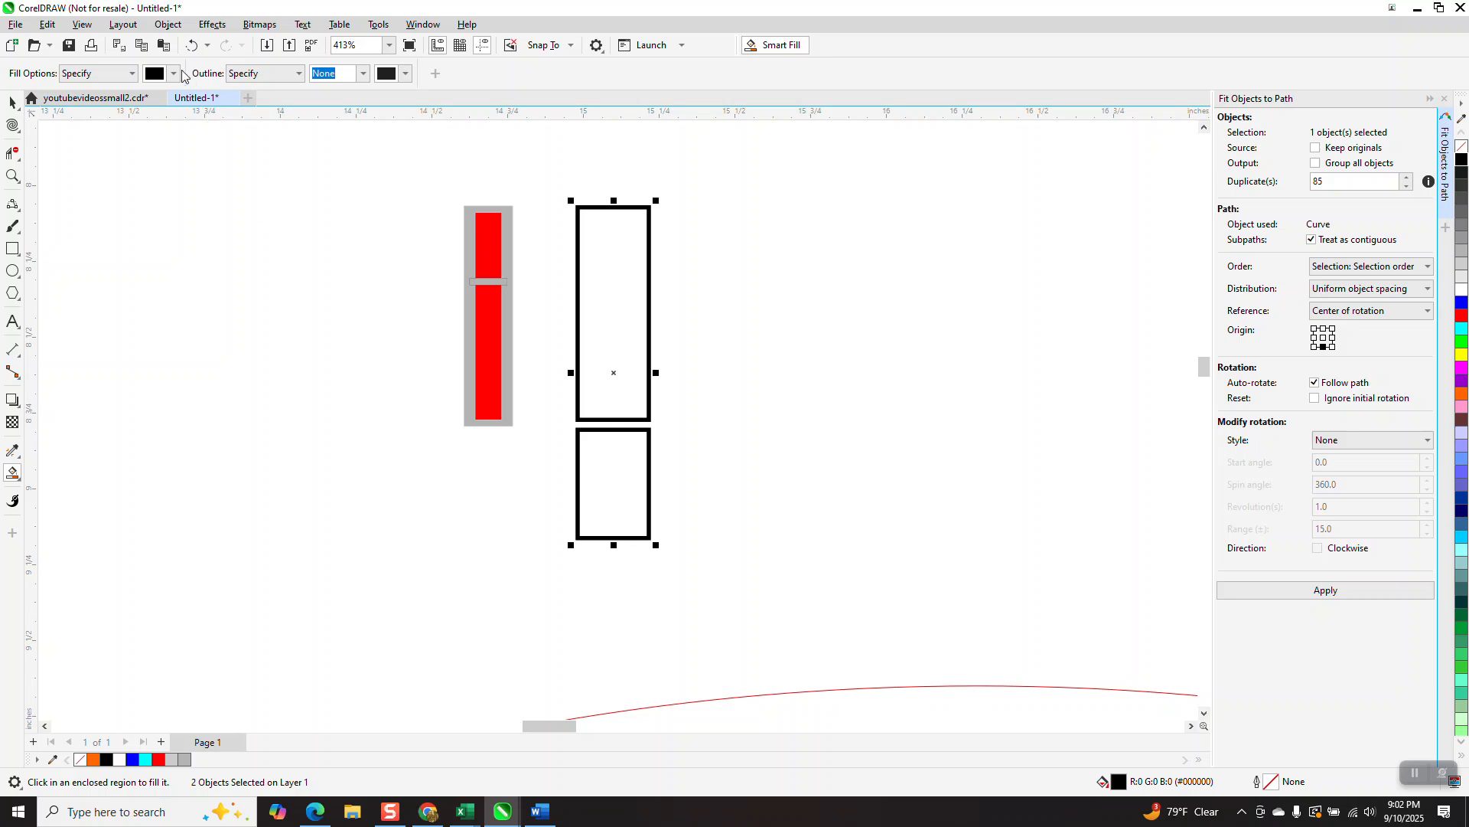
pyautogui.click(174, 74)
pyautogui.click(238, 169)
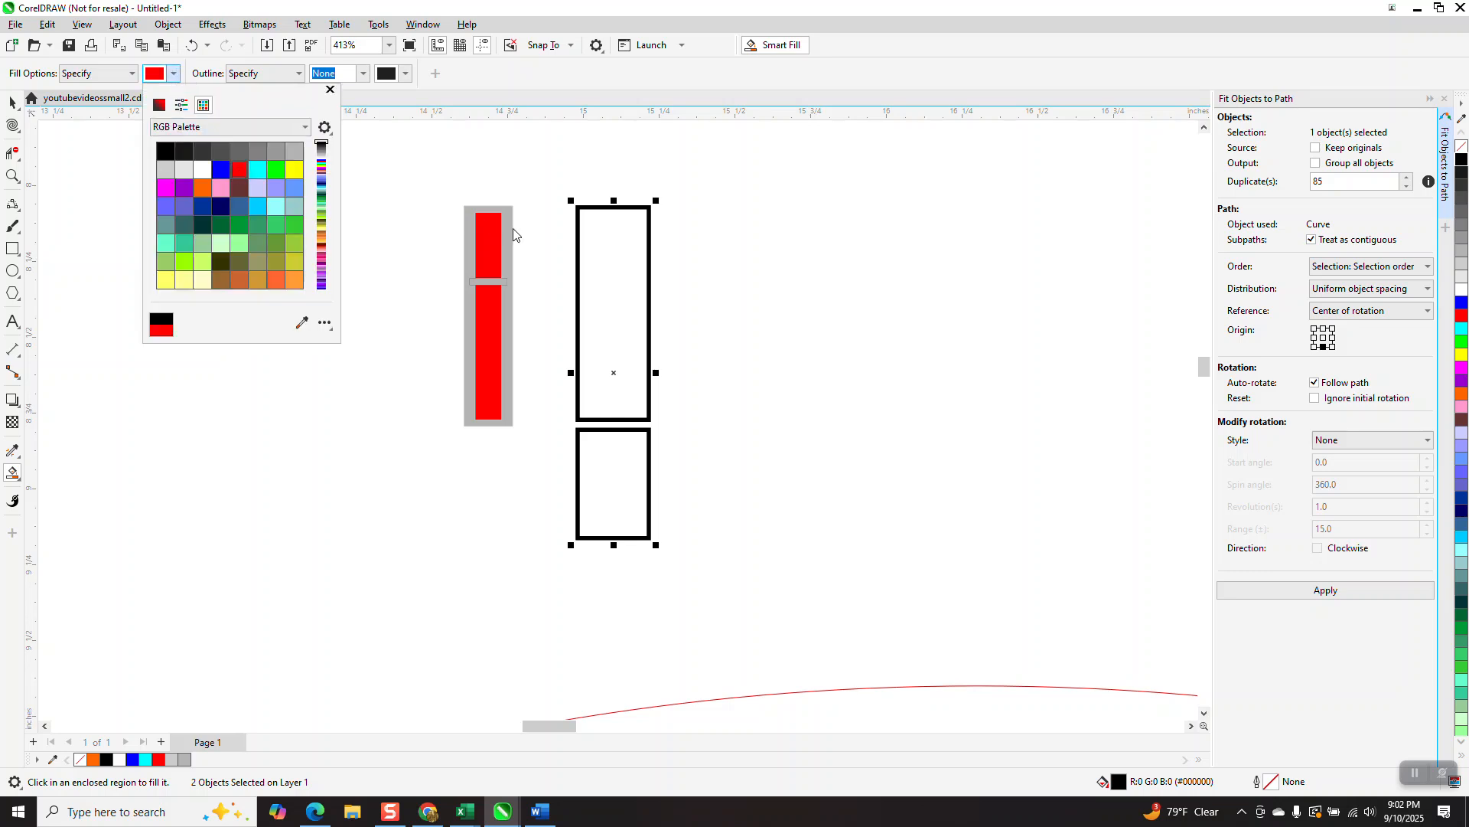
pyautogui.click(597, 252)
pyautogui.click(603, 250)
pyautogui.click(626, 469)
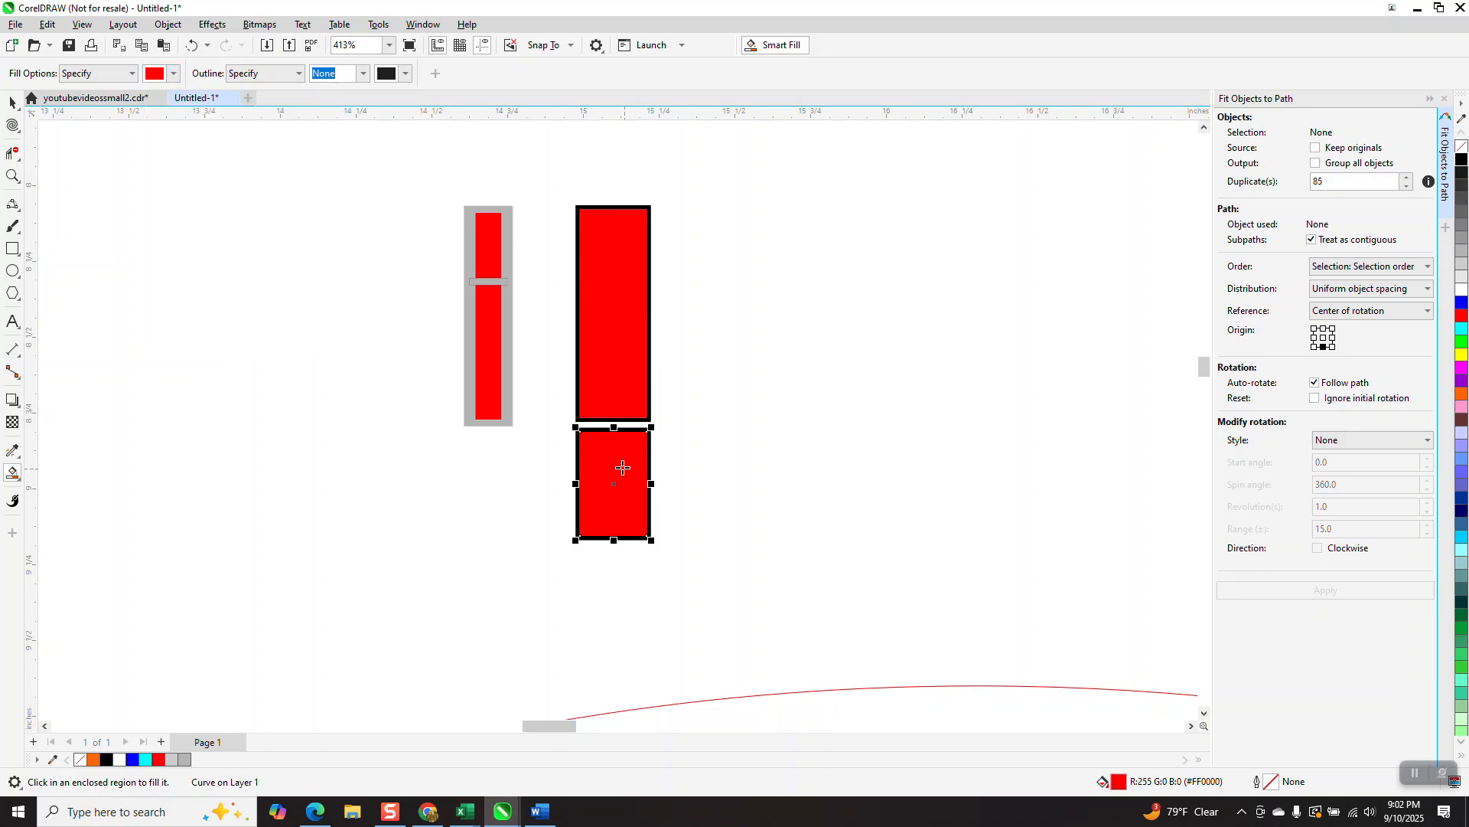
pyautogui.press('space')
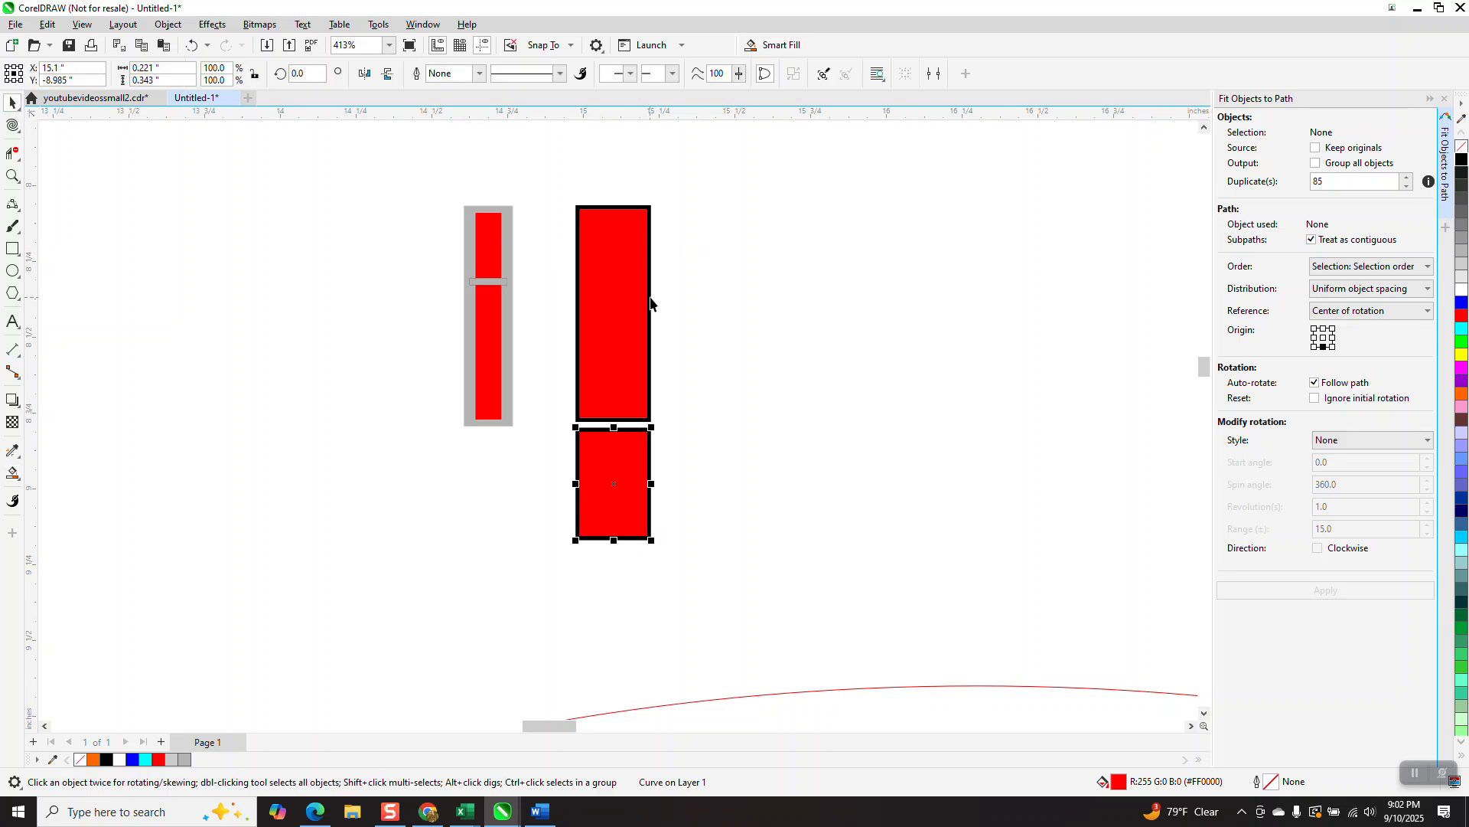
# - Darken the red fills inside both black frames to #CF0000 by mixing in black
pyautogui.click(699, 279)
pyautogui.click(632, 306)
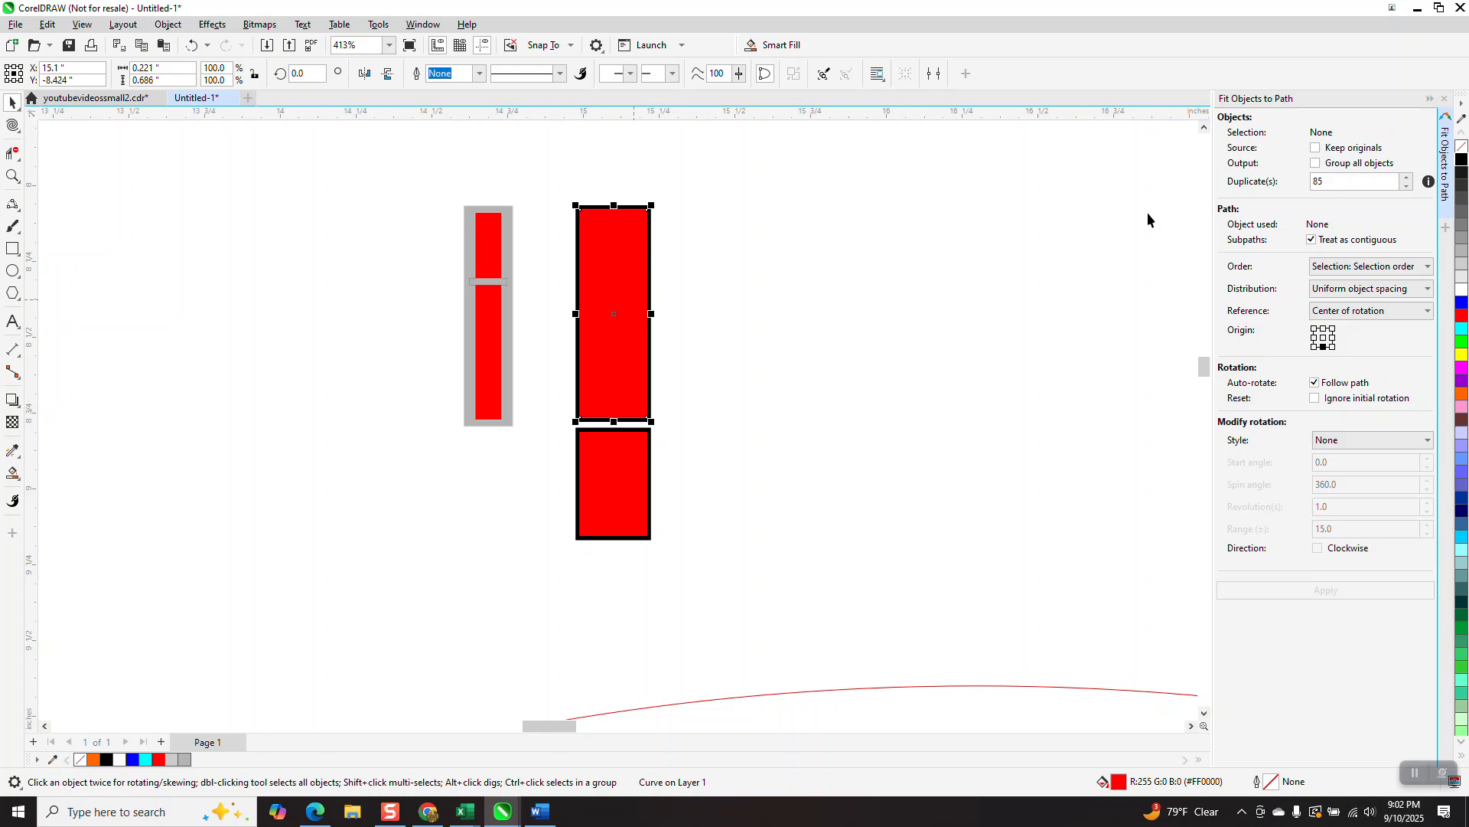
pyautogui.keyDown('ctrl'); pyautogui.click(1463, 160); pyautogui.keyUp('ctrl')
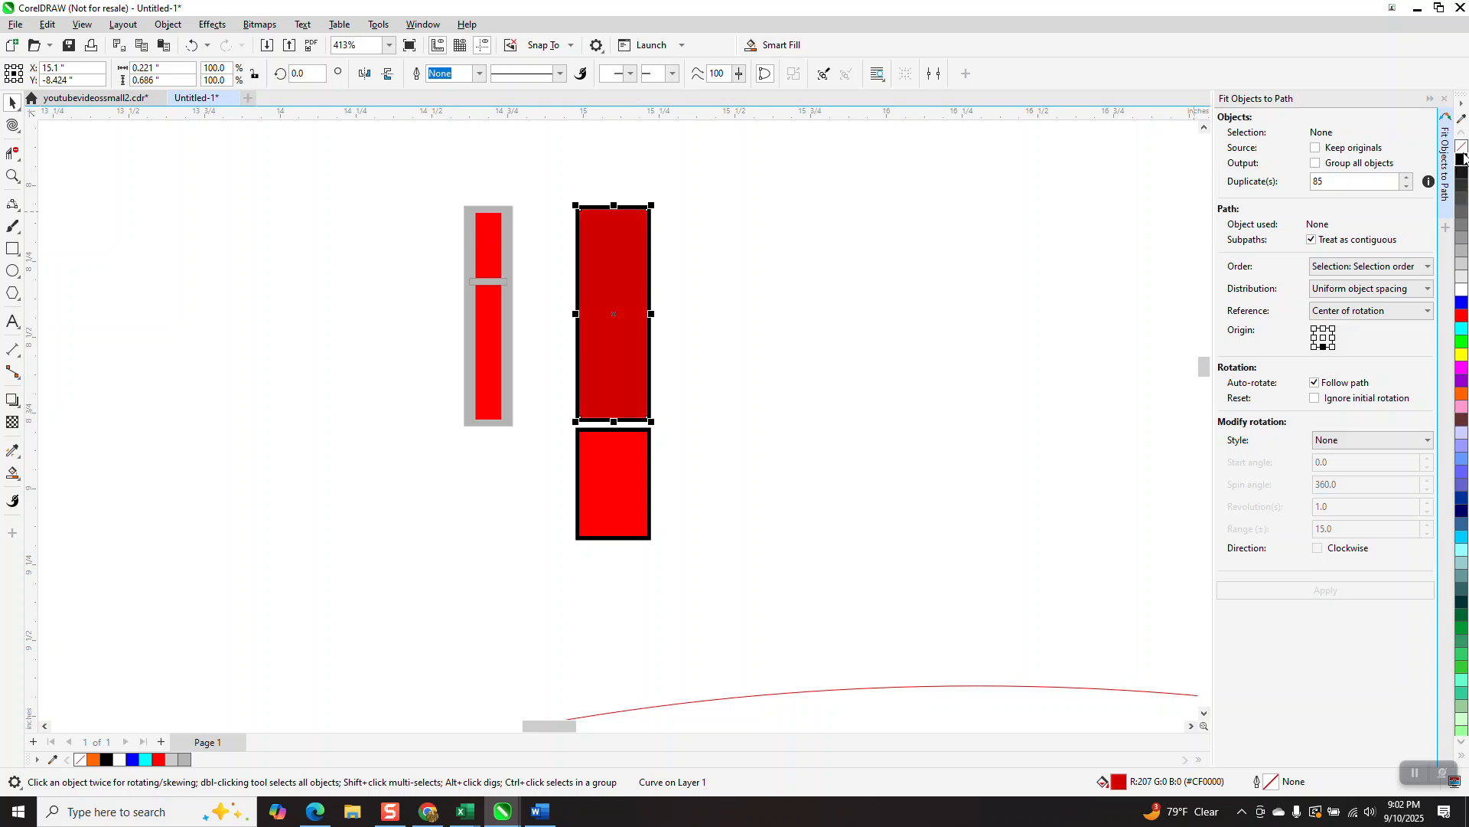
pyautogui.click(595, 485)
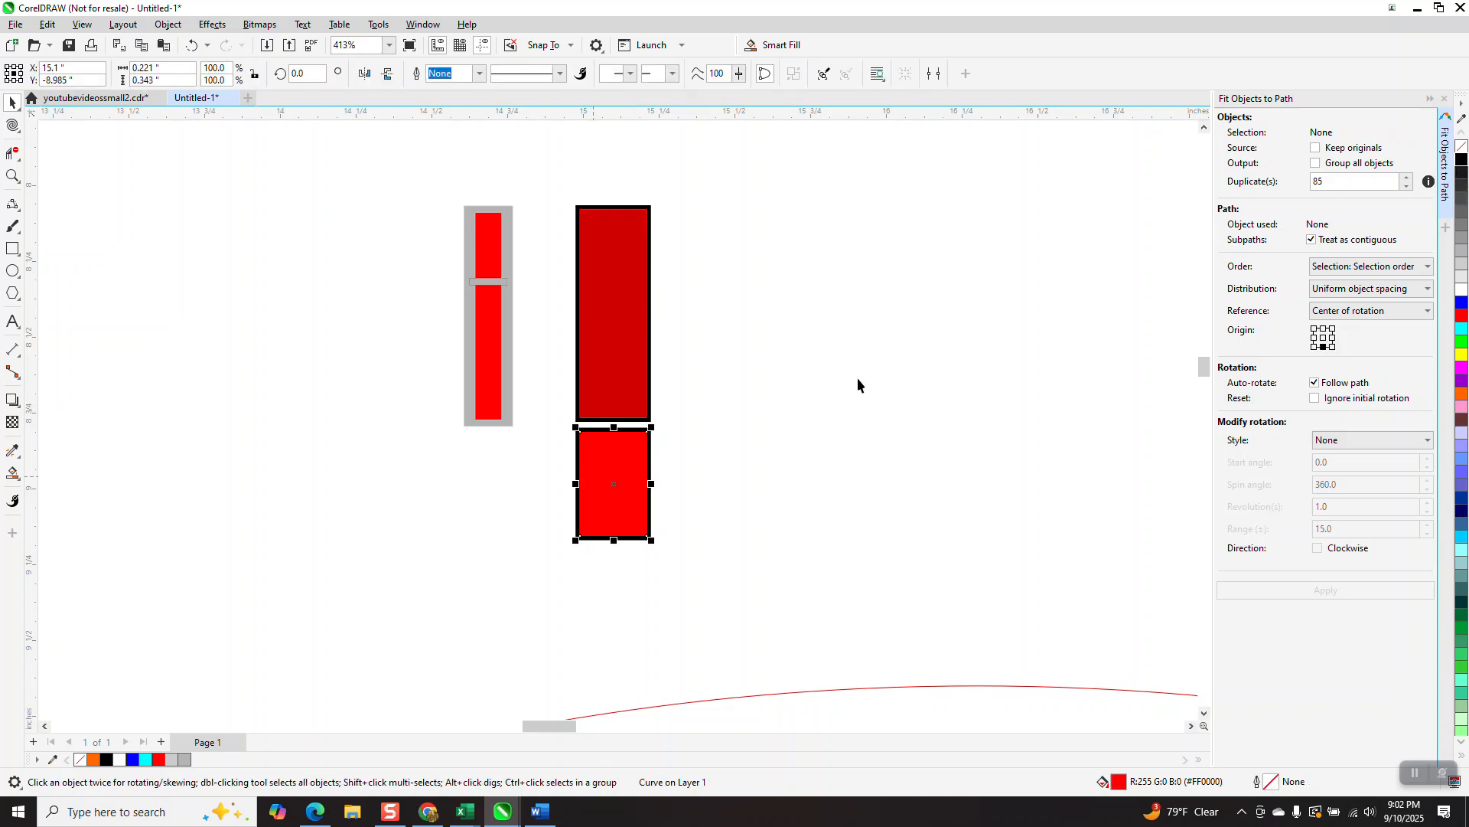
pyautogui.keyDown('ctrl'); pyautogui.click(1462, 163); pyautogui.keyUp('ctrl')
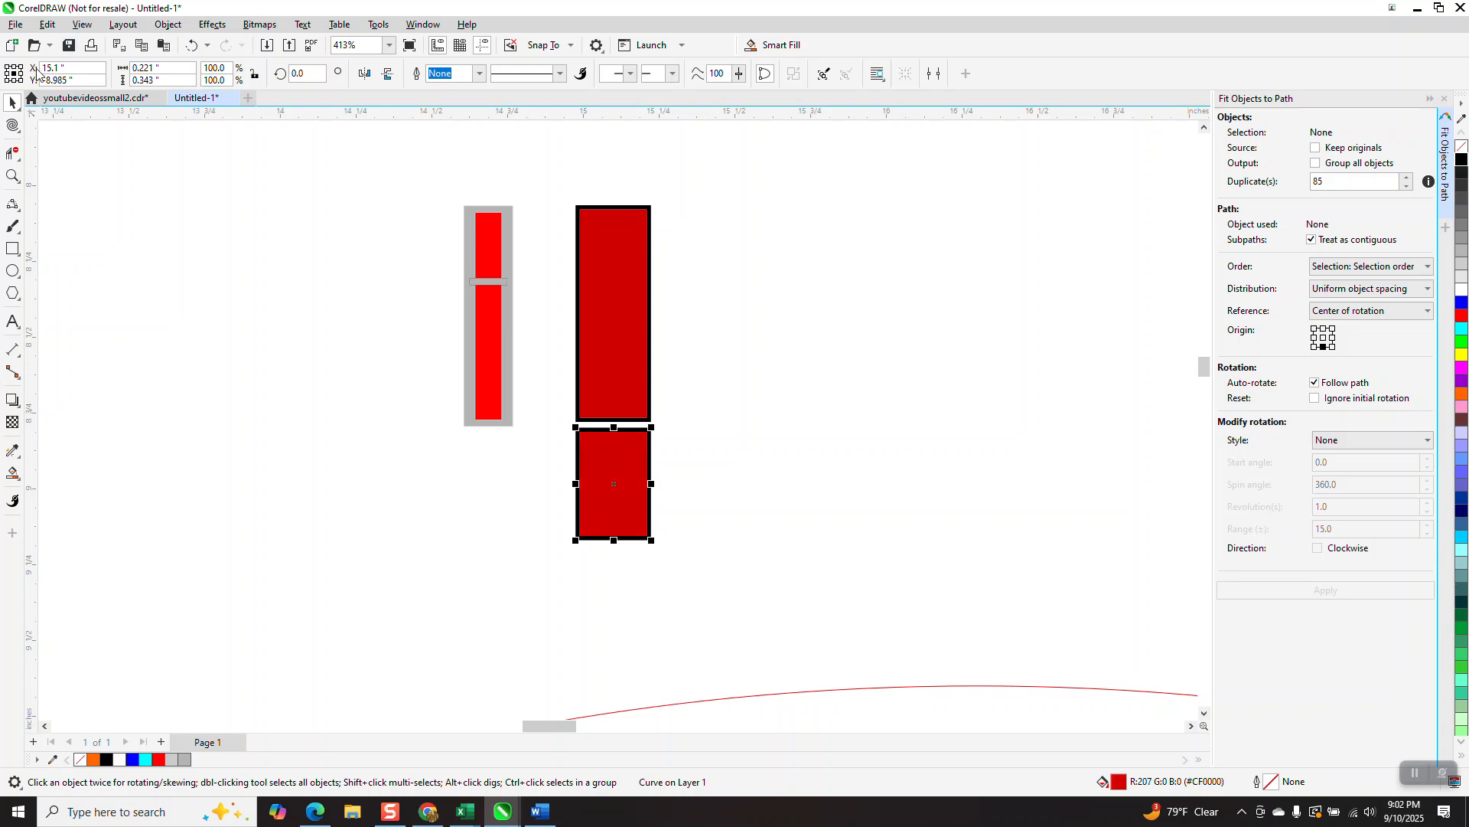
# - Group the two black-framed red bricks and scale the group proportionally to 62.7%, about 0.156 by 0.692 inches
pyautogui.moveTo(538, 180); pyautogui.dragTo(563, 476)
pyautogui.moveTo(729, 609); pyautogui.dragTo(727, 607)
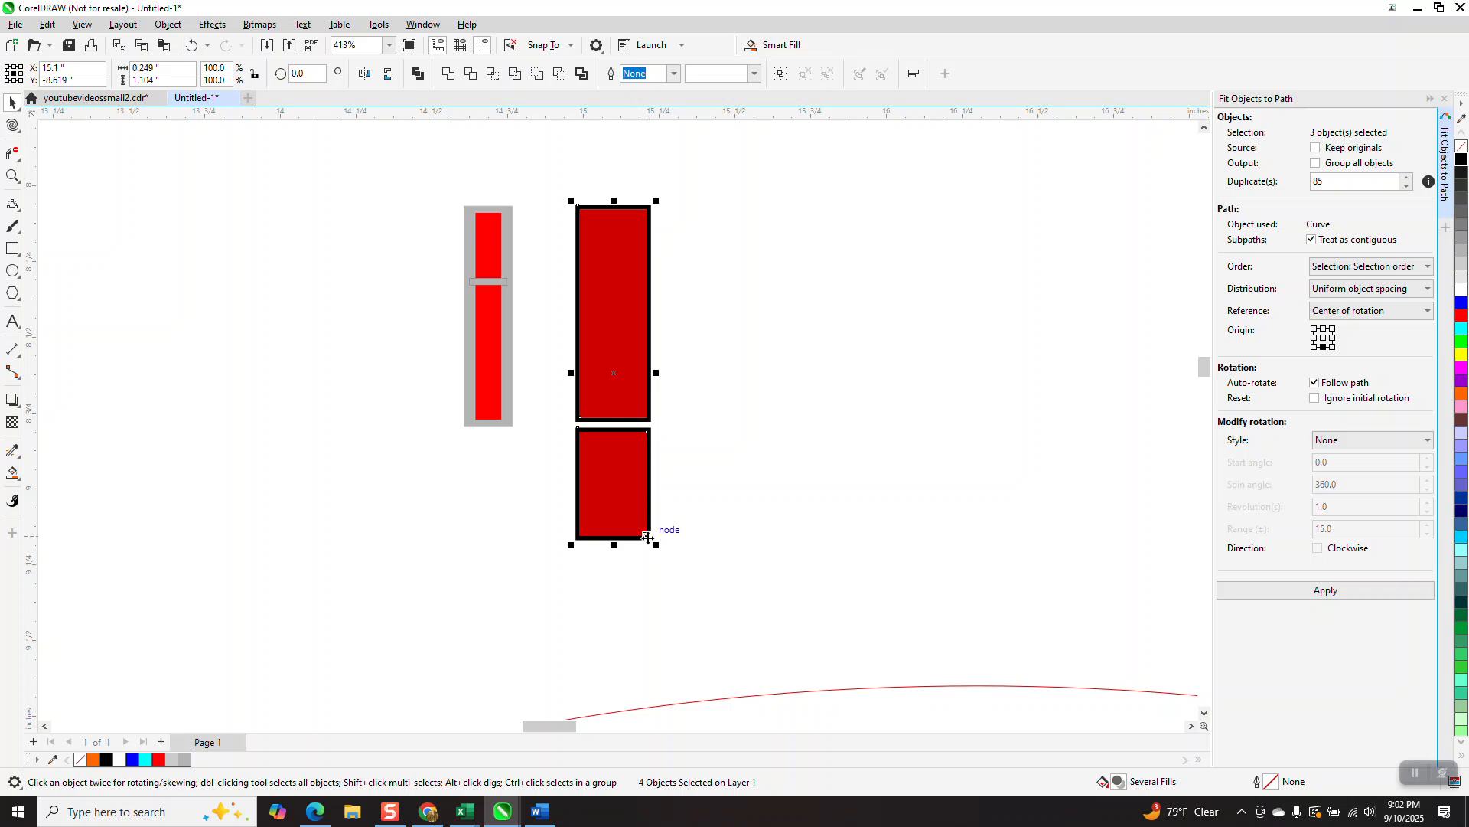
pyautogui.hotkey('ctrl', 'g')
pyautogui.moveTo(657, 550); pyautogui.dragTo(627, 422)
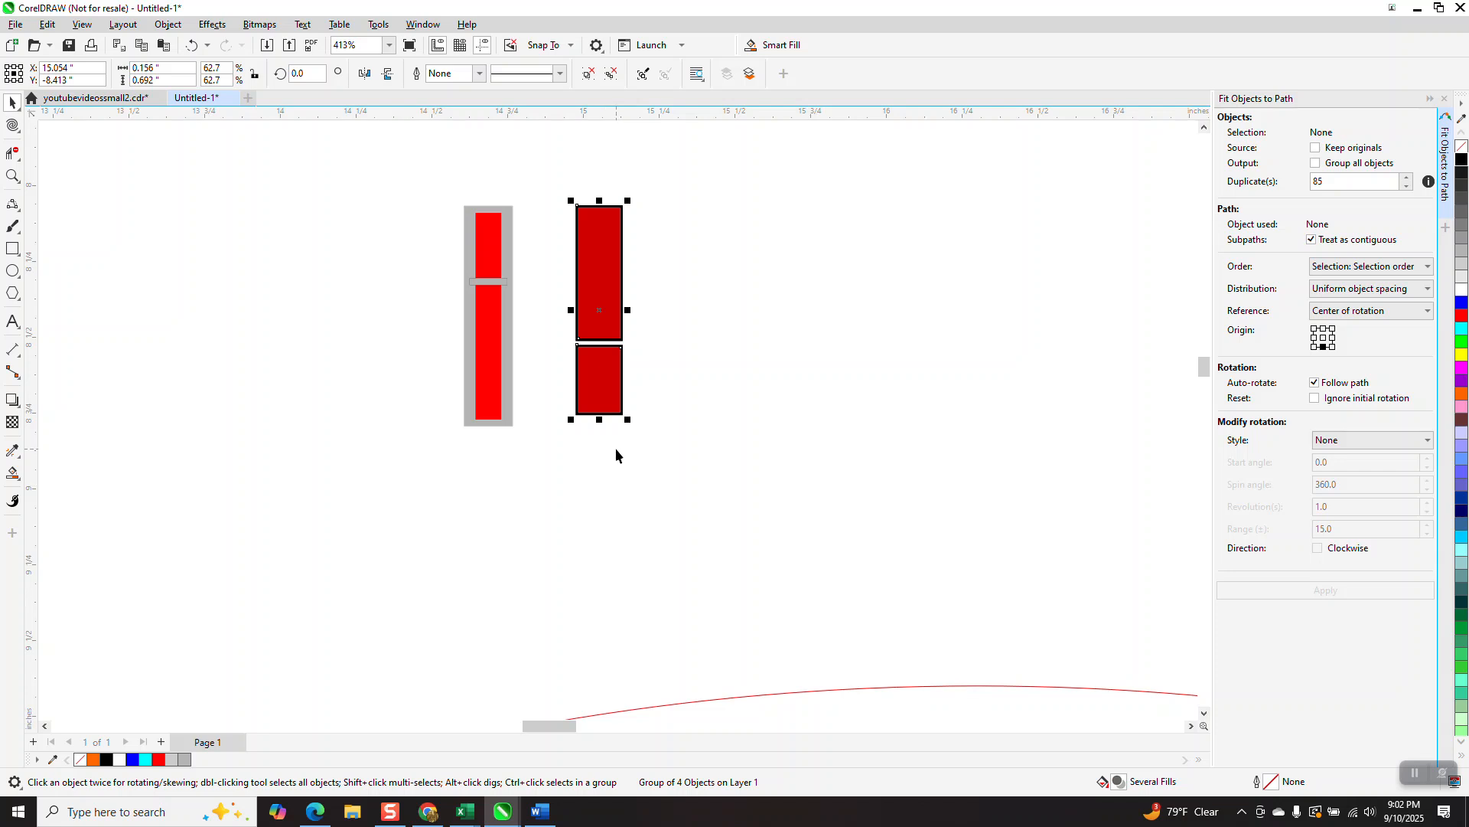
# - Place a copy of the black-framed brick group beside the original and mirror the copy vertically
pyautogui.scroll(-1, 615, 451)
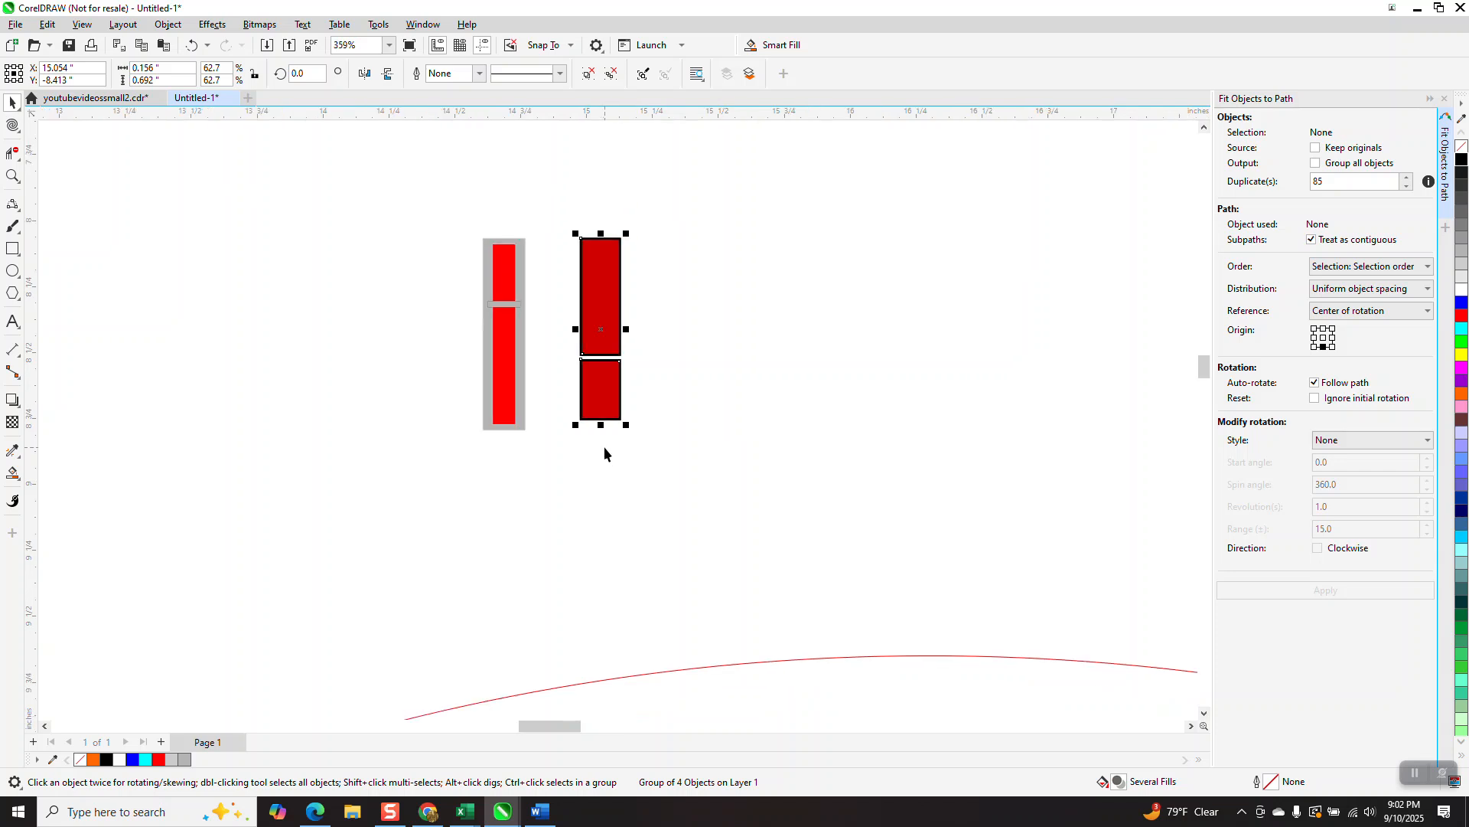
pyautogui.moveTo(607, 336); pyautogui.dragTo(668, 337)
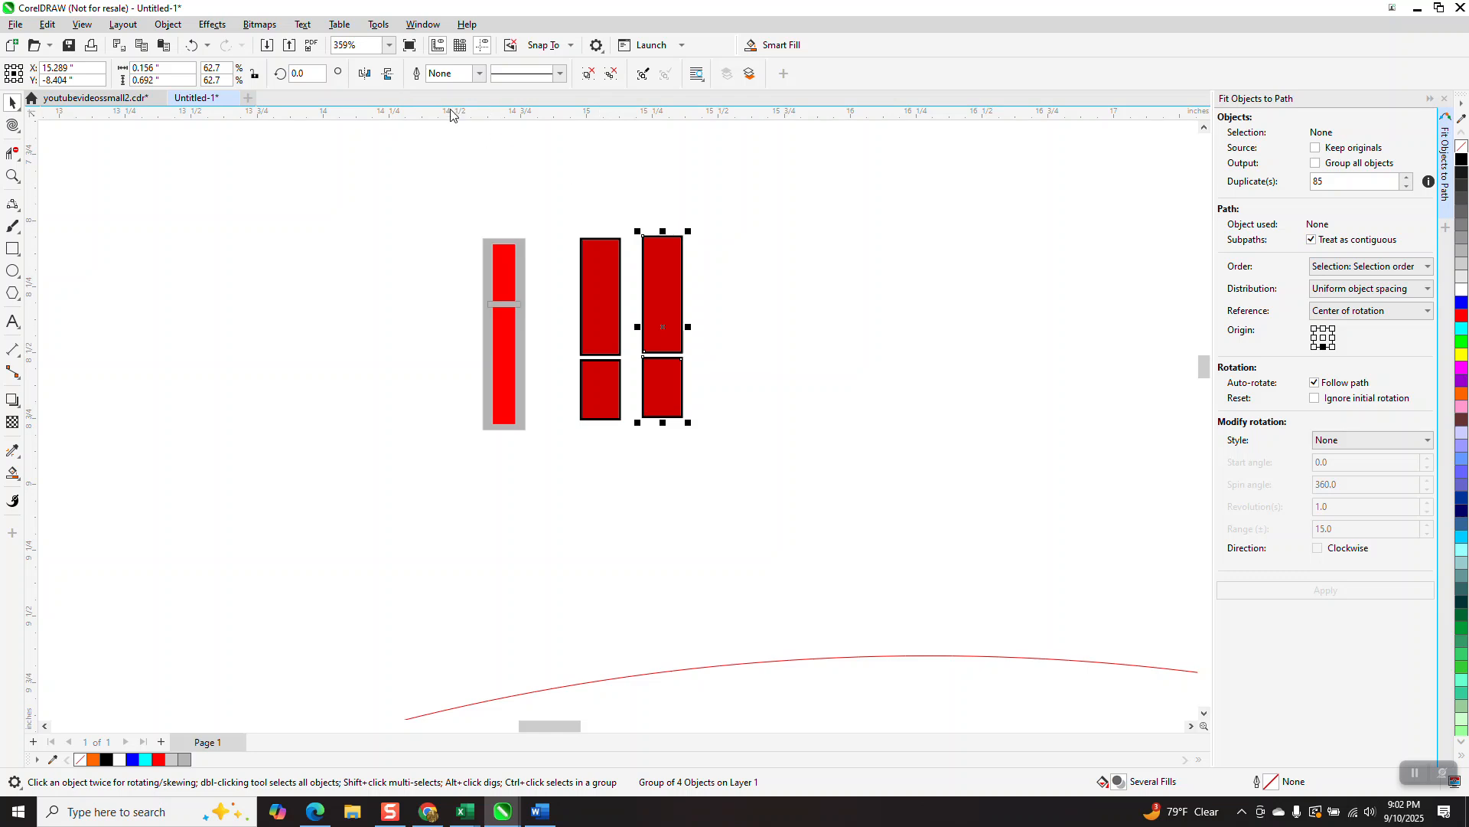
pyautogui.click(389, 74)
# - Fit the two black-framed brick groups along the red curve with 85 duplicates
pyautogui.moveTo(551, 210); pyautogui.dragTo(797, 467)
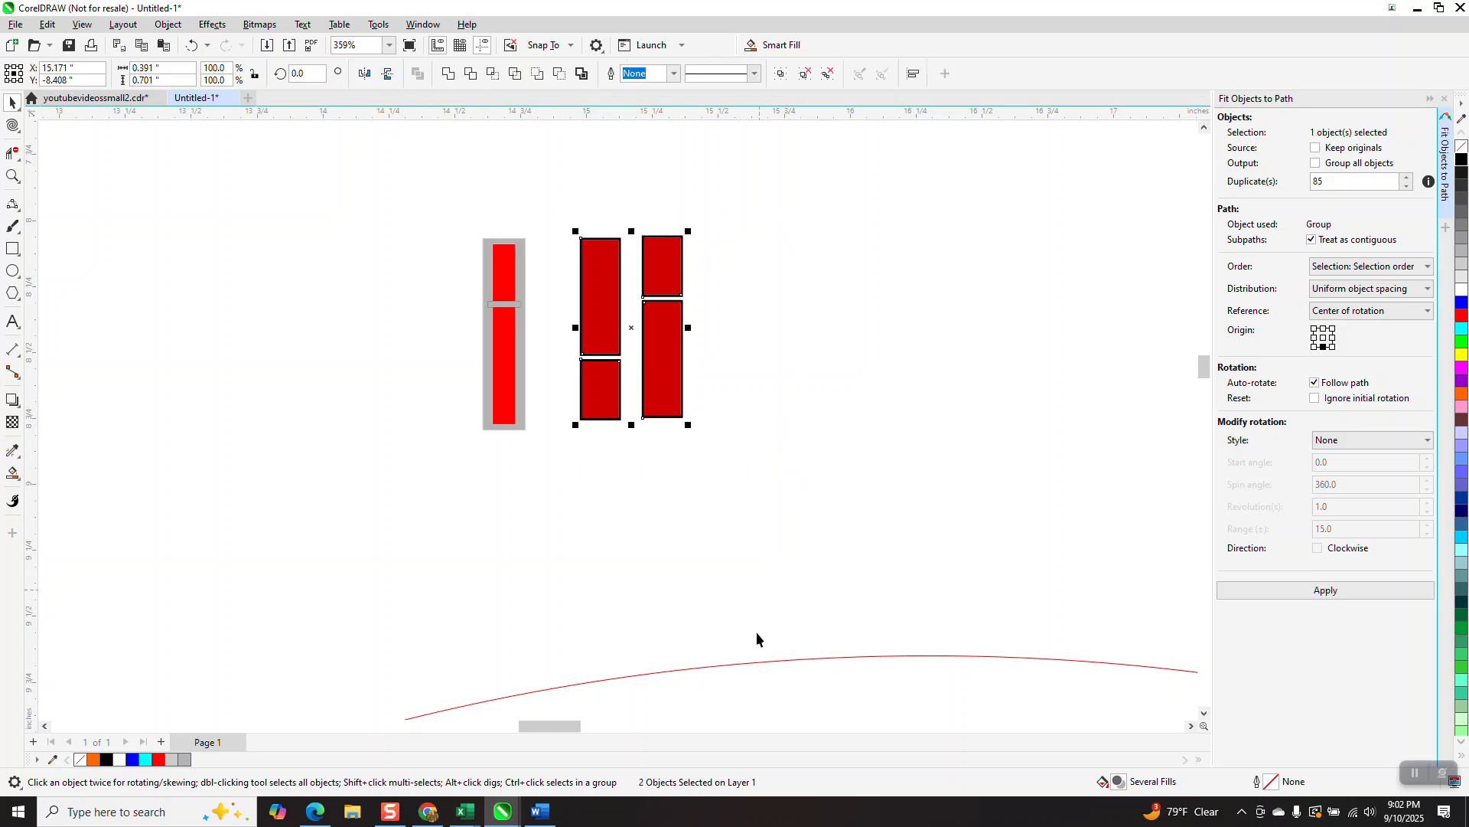
pyautogui.keyDown('shift'); pyautogui.click(755, 663); pyautogui.keyUp('shift')
pyautogui.click(1314, 594)
pyautogui.scroll(-2, 747, 316)
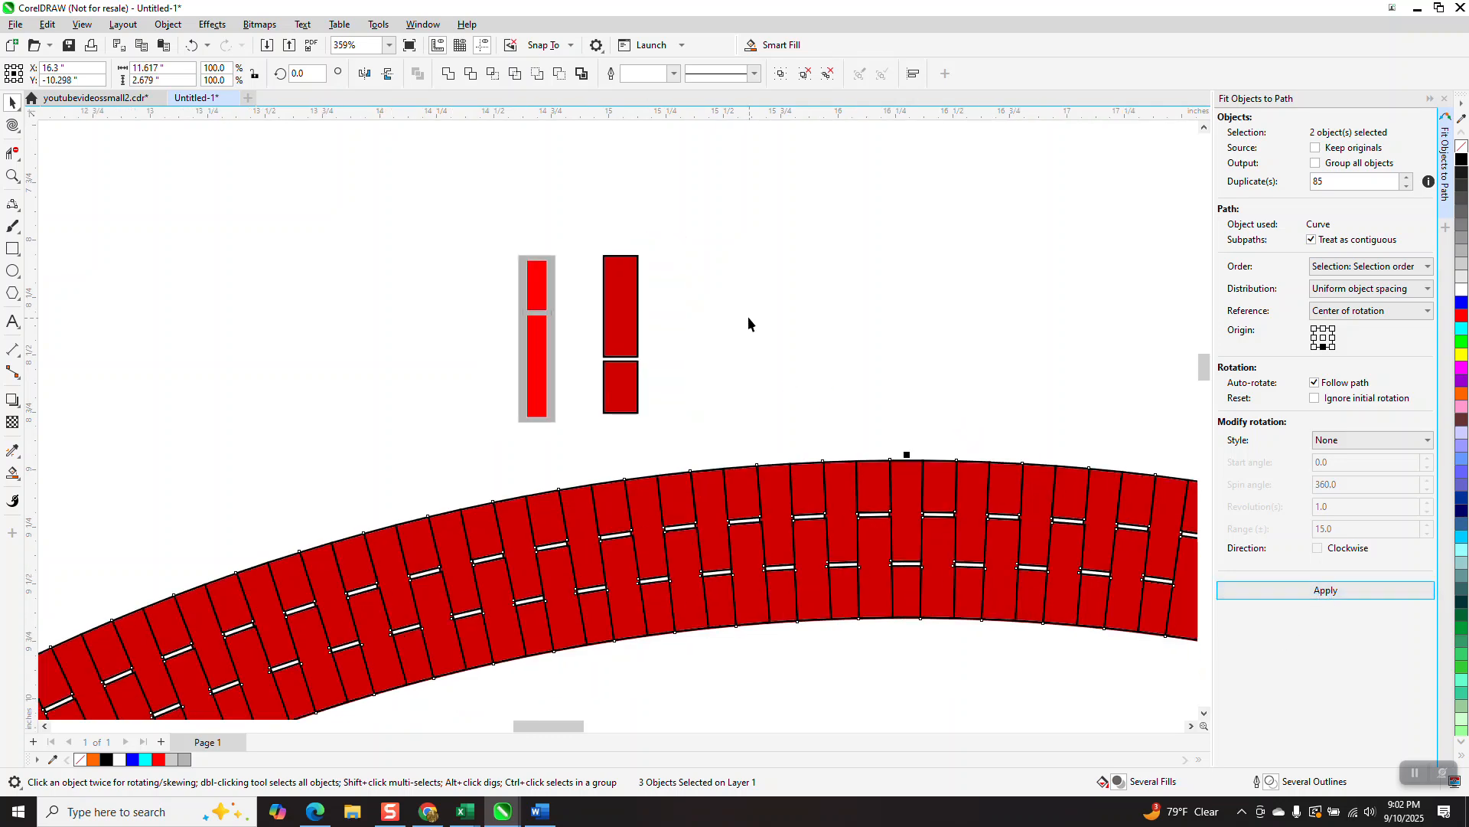
# - Examine the joints and the gaps between the bricks along the fitted arch up close
pyautogui.click(13, 176)
pyautogui.moveTo(645, 394); pyautogui.dragTo(820, 539)
pyautogui.rightClick(715, 438)
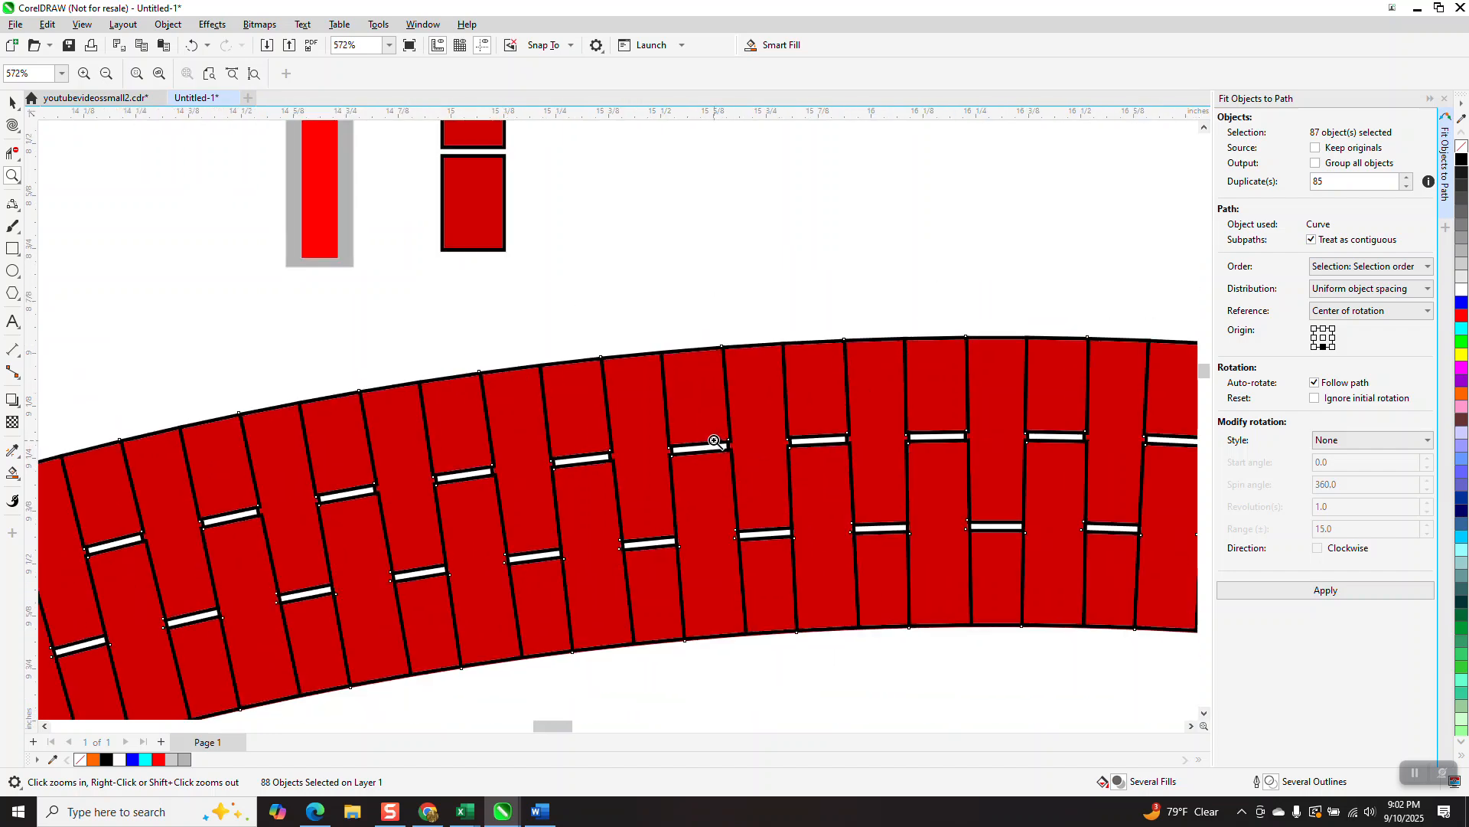
pyautogui.moveTo(641, 428); pyautogui.dragTo(763, 516)
pyautogui.scroll(-2, 488, 342)
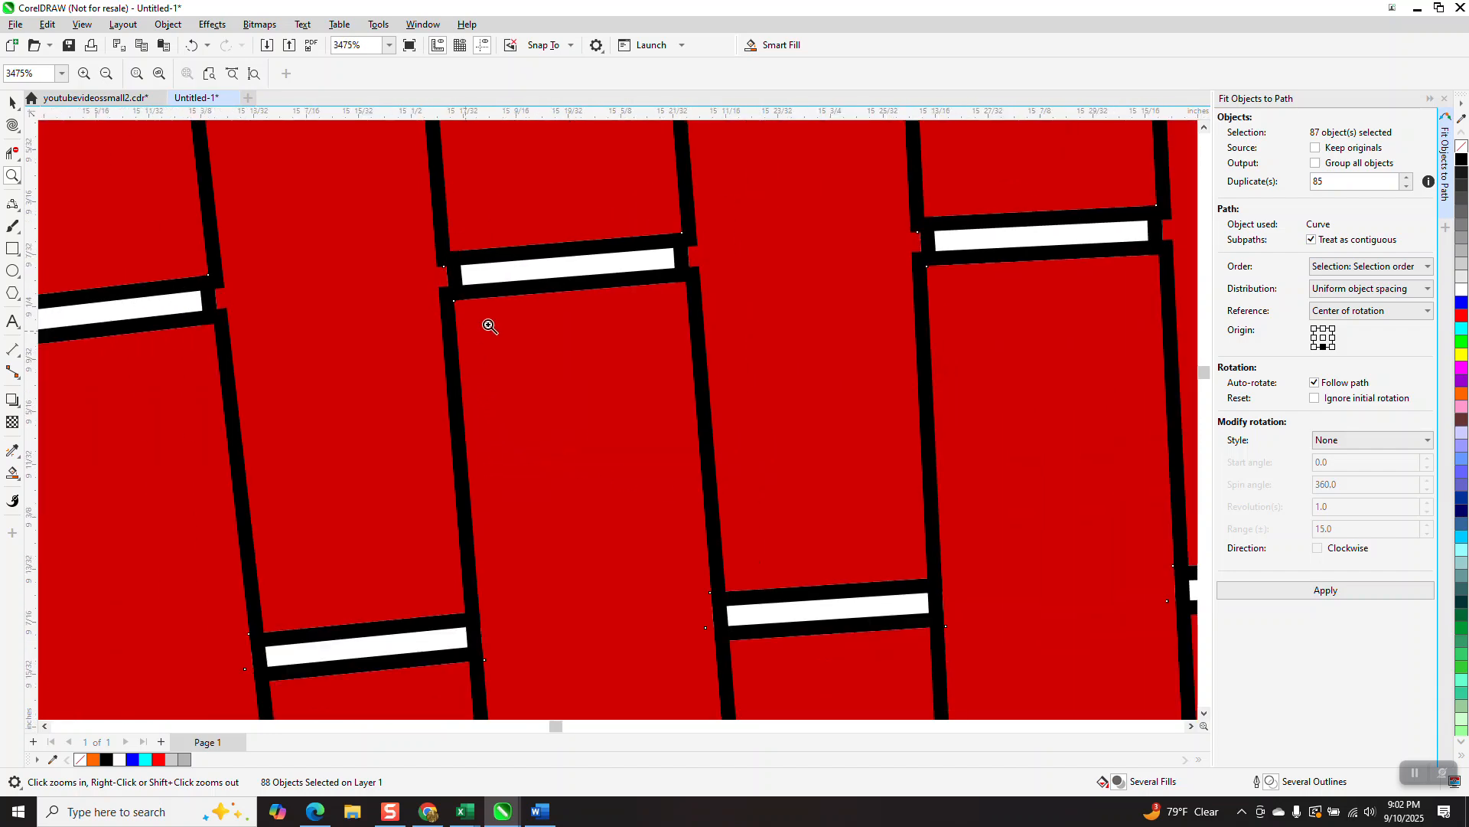
pyautogui.scroll(-3, 673, 348)
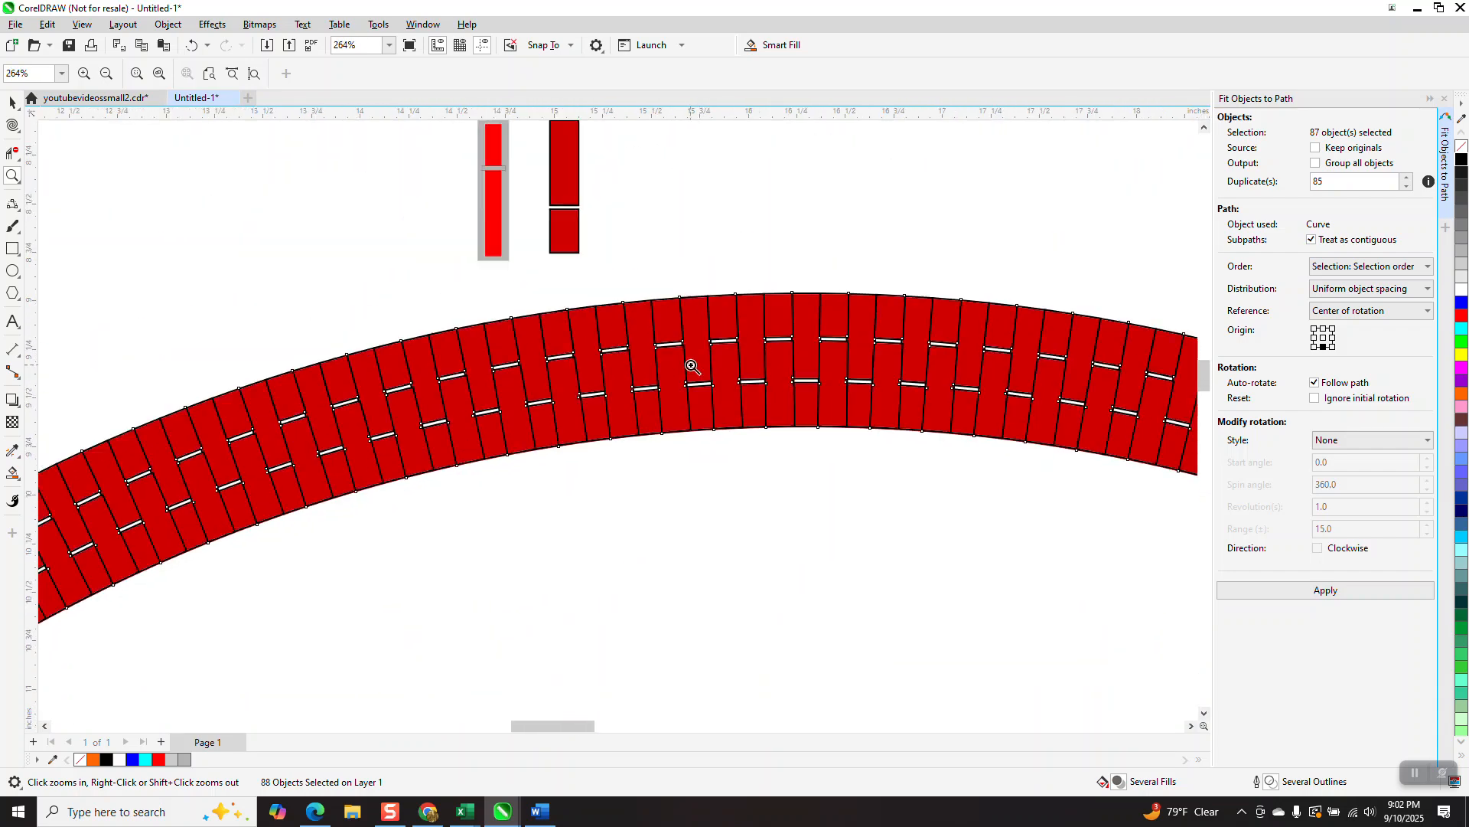
pyautogui.scroll(-1, 694, 377)
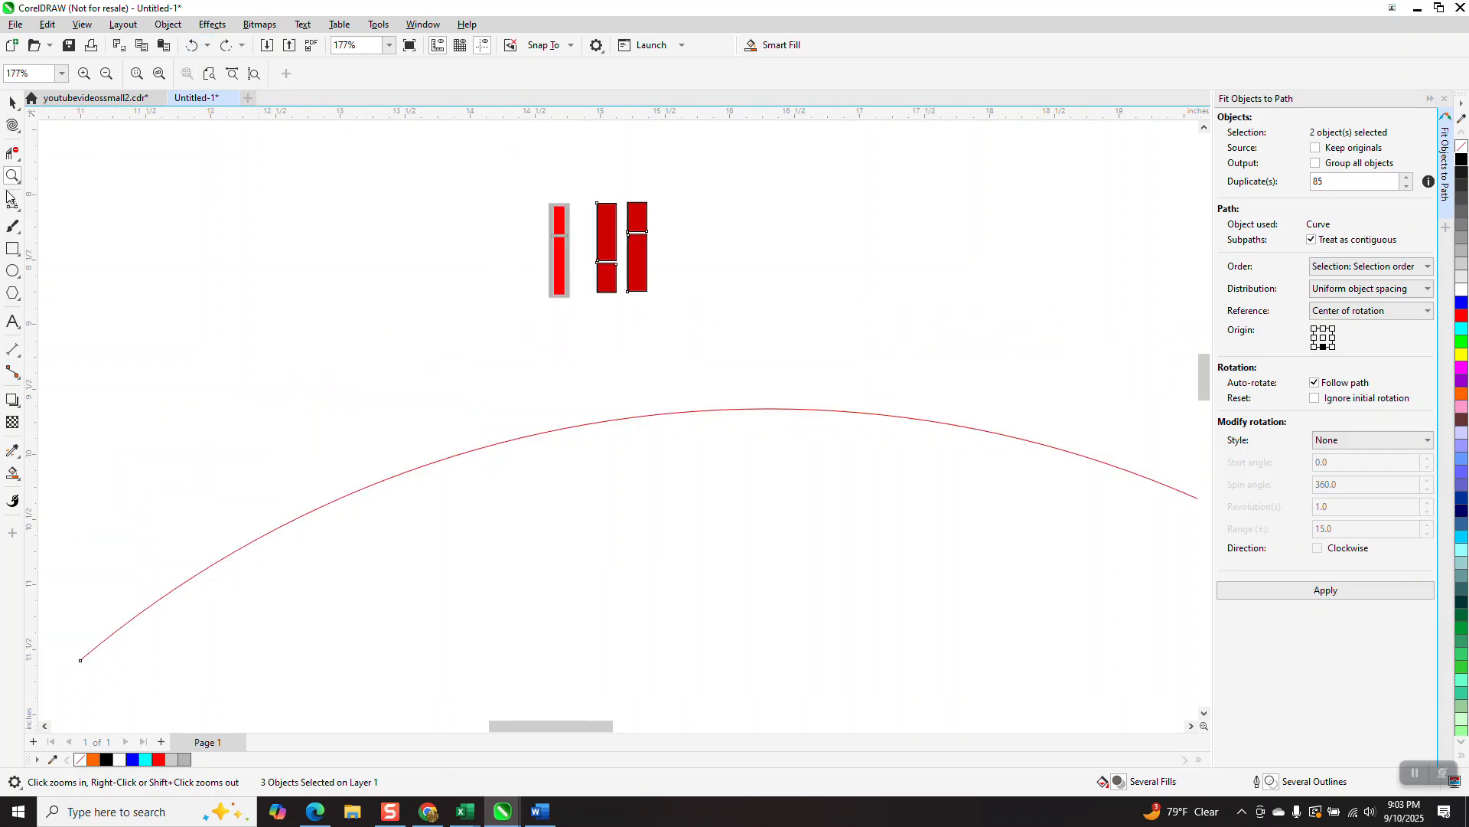
pyautogui.moveTo(628, 198); pyautogui.dragTo(717, 337)
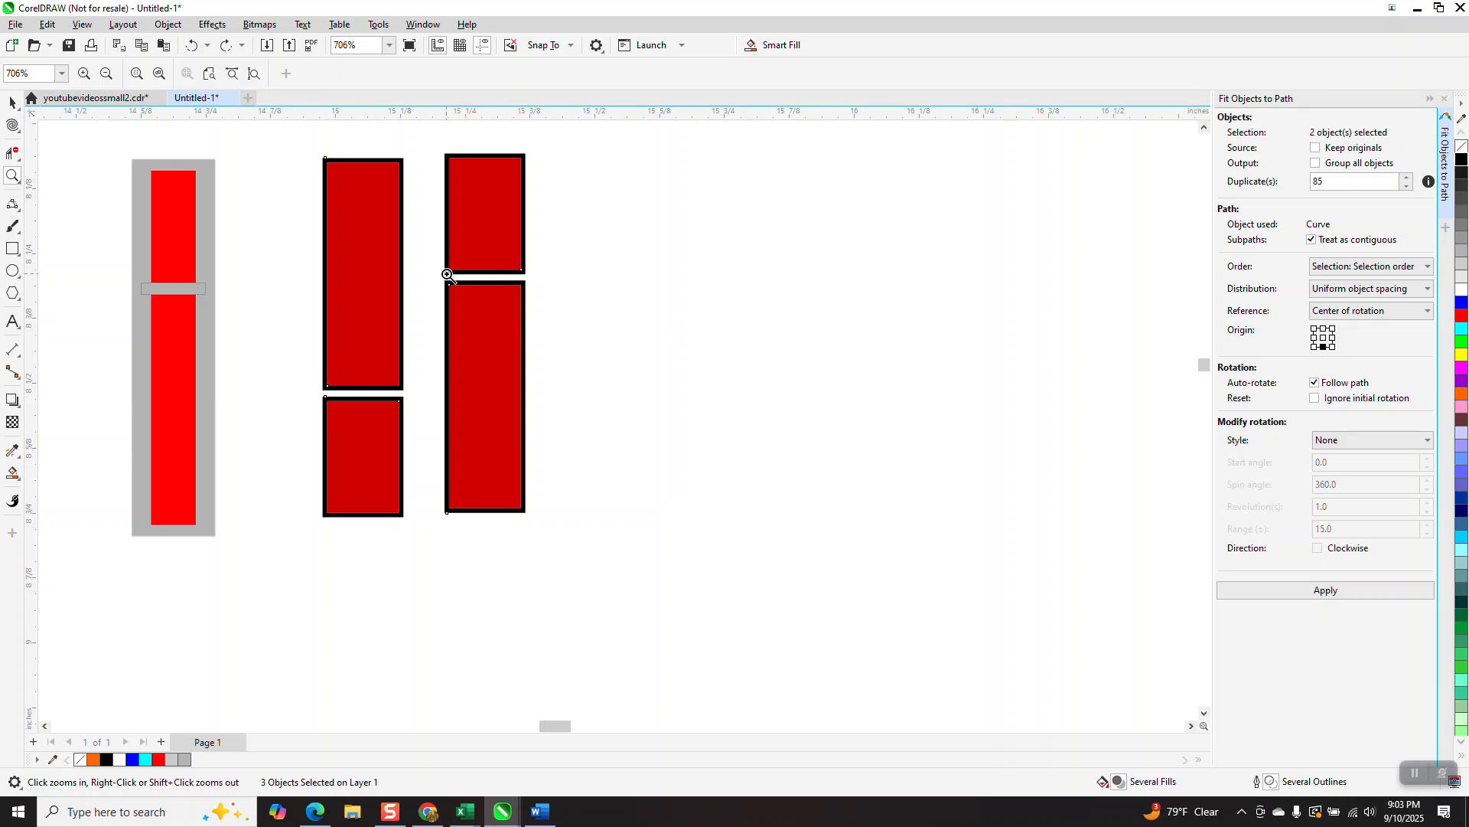
pyautogui.click(13, 175)
pyautogui.moveTo(425, 263); pyautogui.dragTo(581, 309)
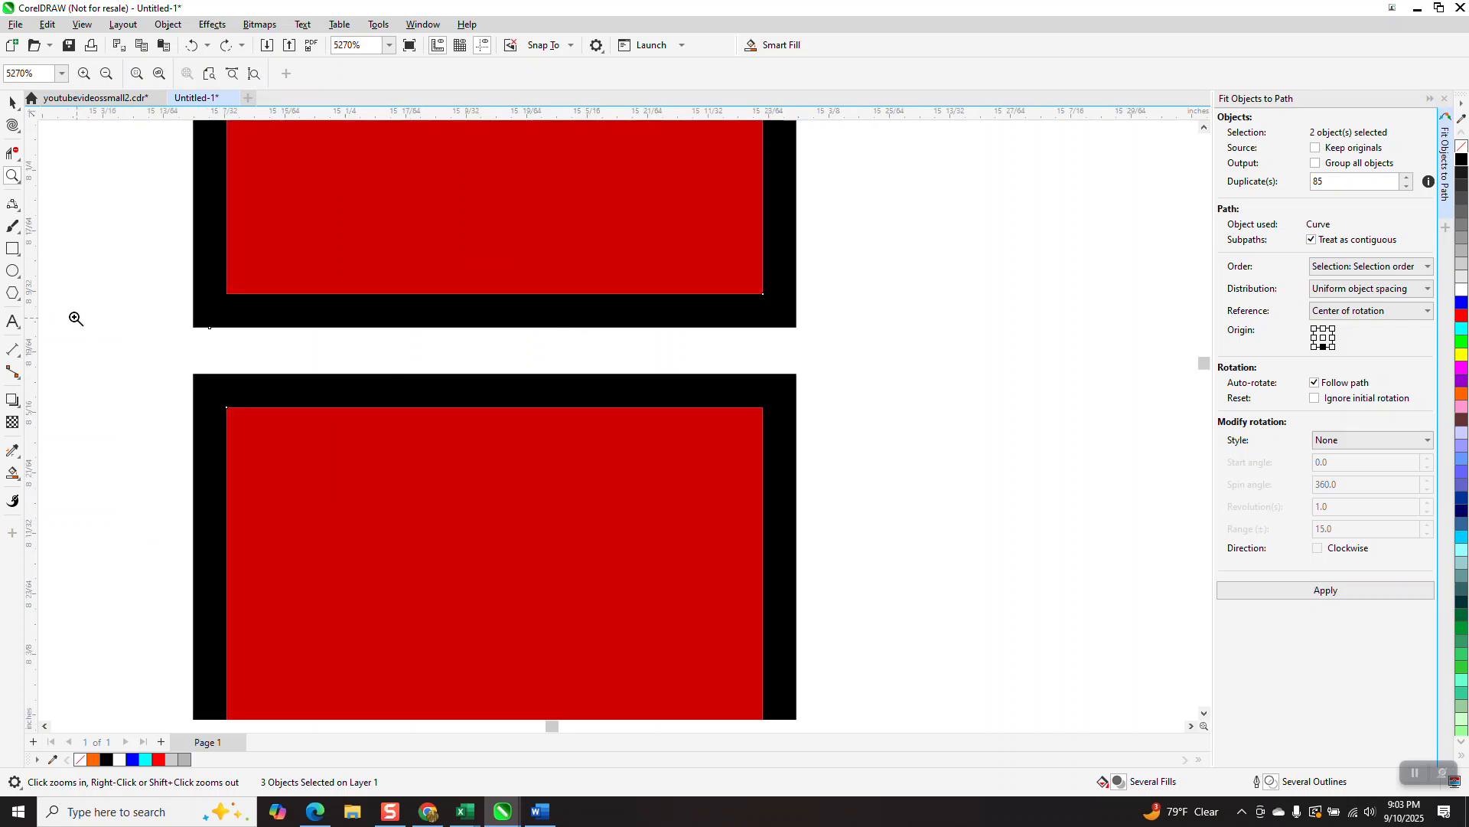
pyautogui.click(13, 203)
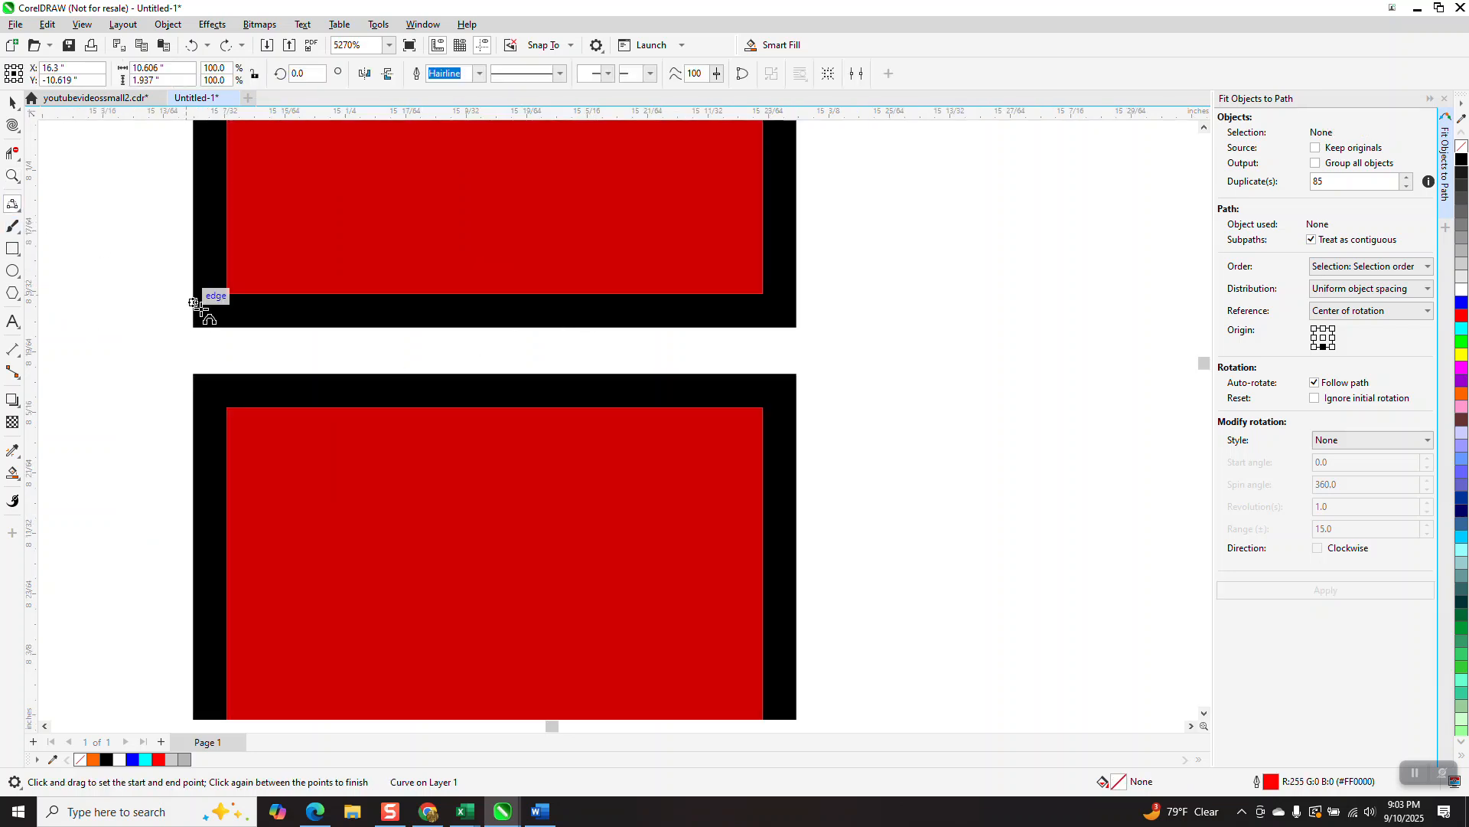
pyautogui.moveTo(198, 329); pyautogui.dragTo(196, 375)
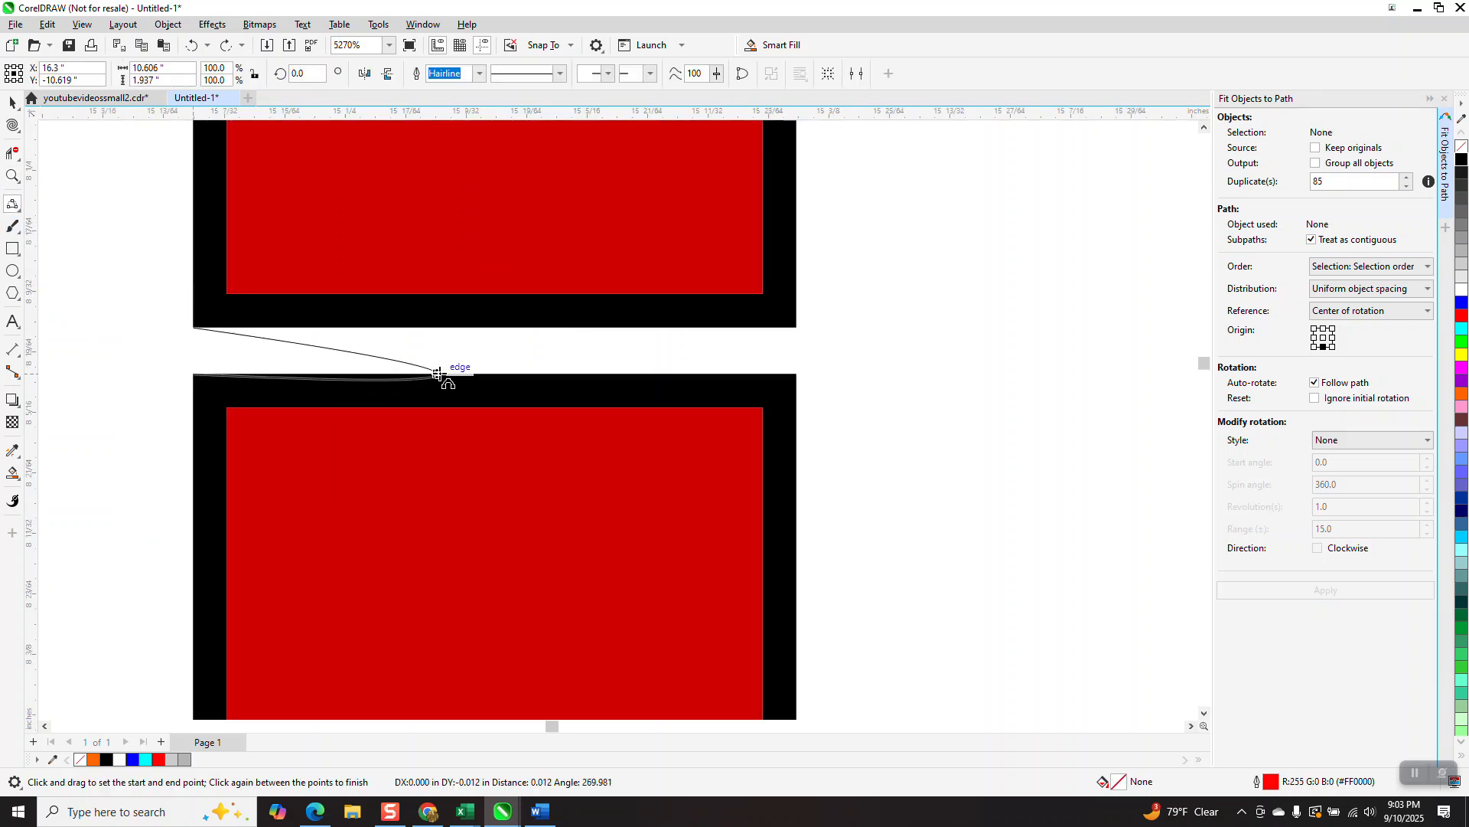
pyautogui.click(294, 373)
pyautogui.press('Delete')
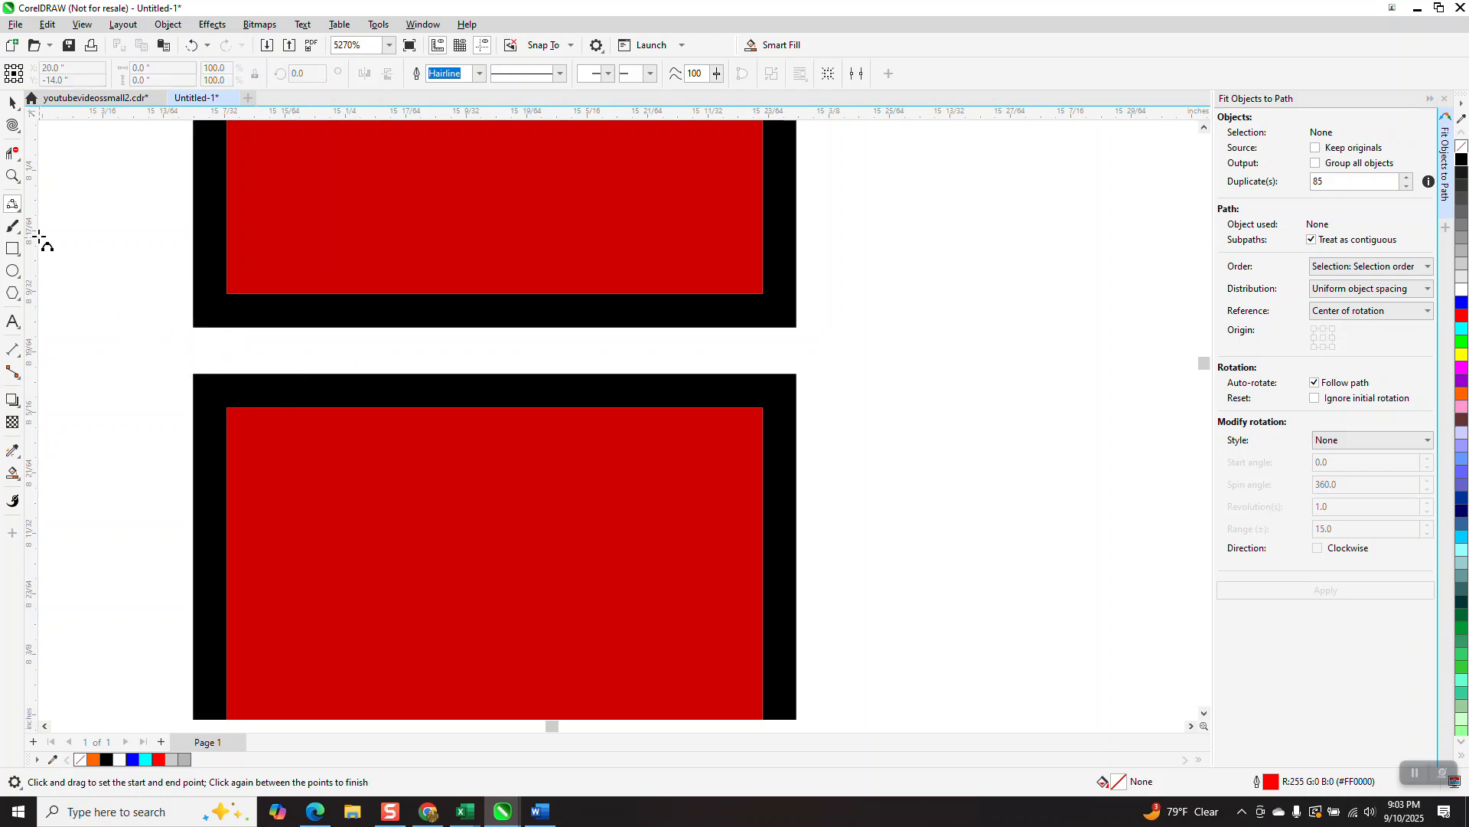
# - Close both ends of the gap between the mirrored group's bricks with vertical 2-Point Lines about 0.012 inches long
pyautogui.click(17, 209)
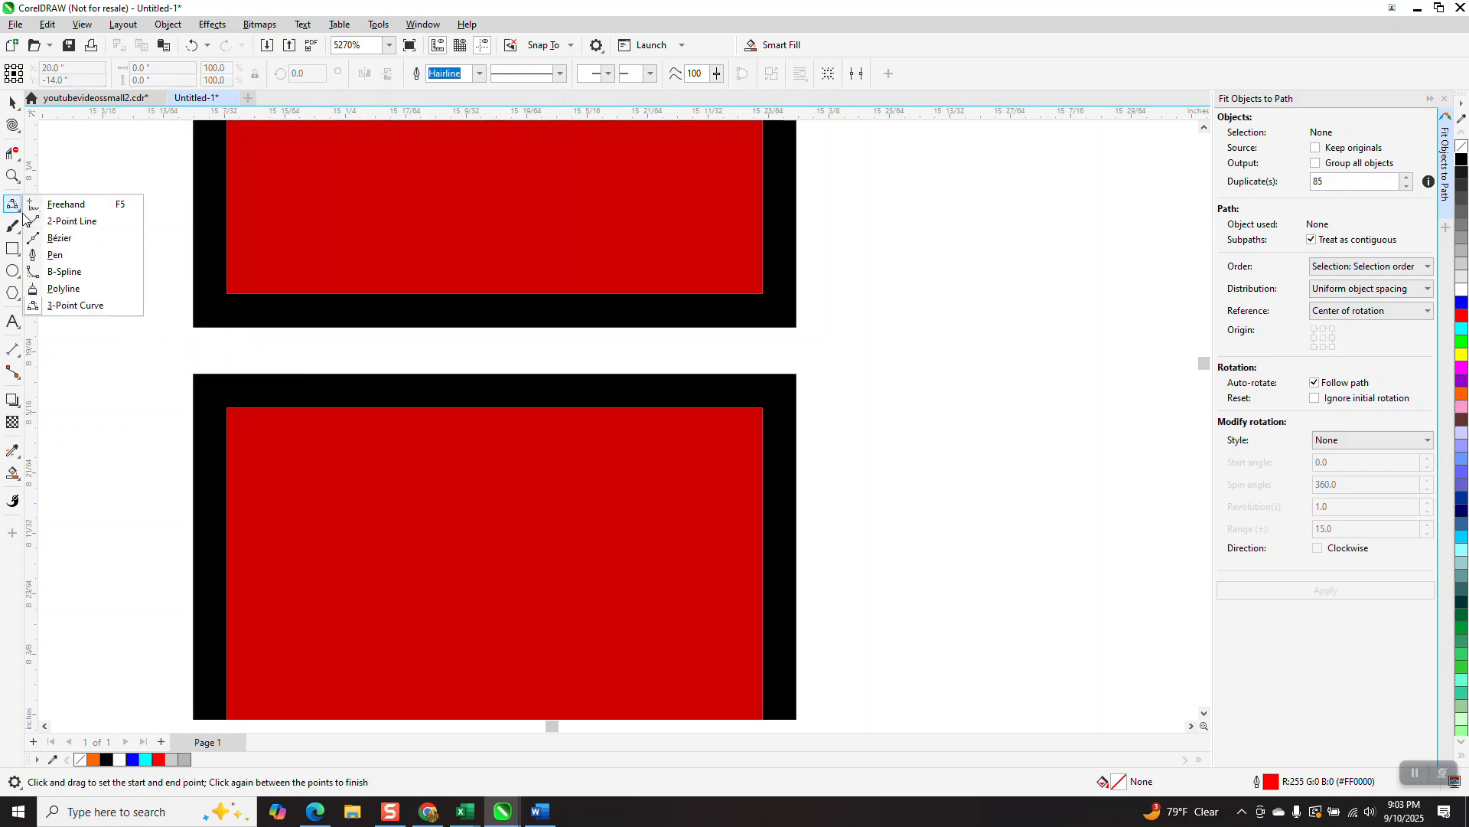
pyautogui.click(69, 217)
pyautogui.moveTo(195, 328); pyautogui.dragTo(193, 373)
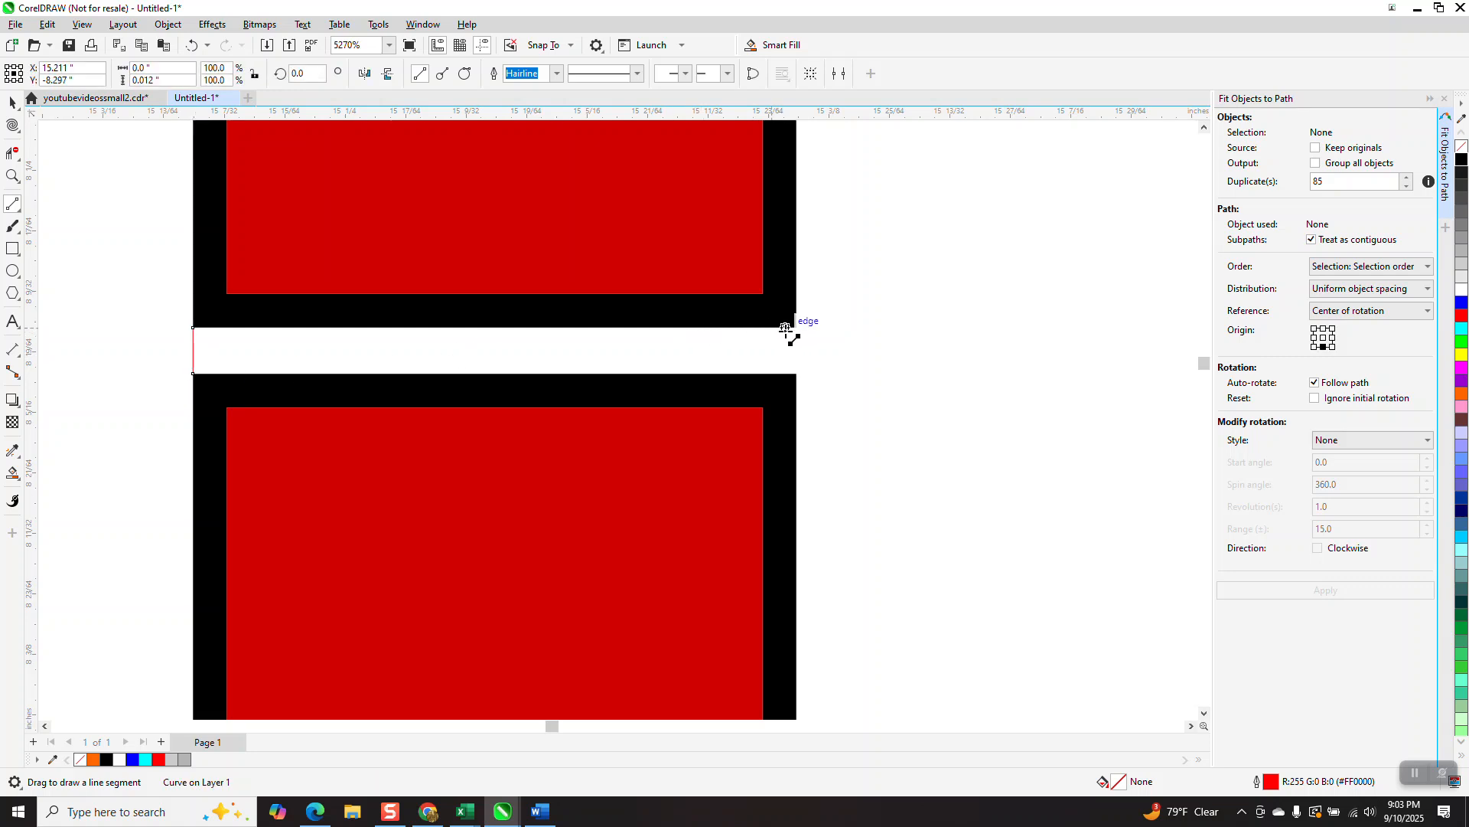
pyautogui.moveTo(797, 327); pyautogui.dragTo(796, 375)
# - Fill the enclosed gap between the two bricks with grey #999999 using Smart Fill
pyautogui.click(13, 472)
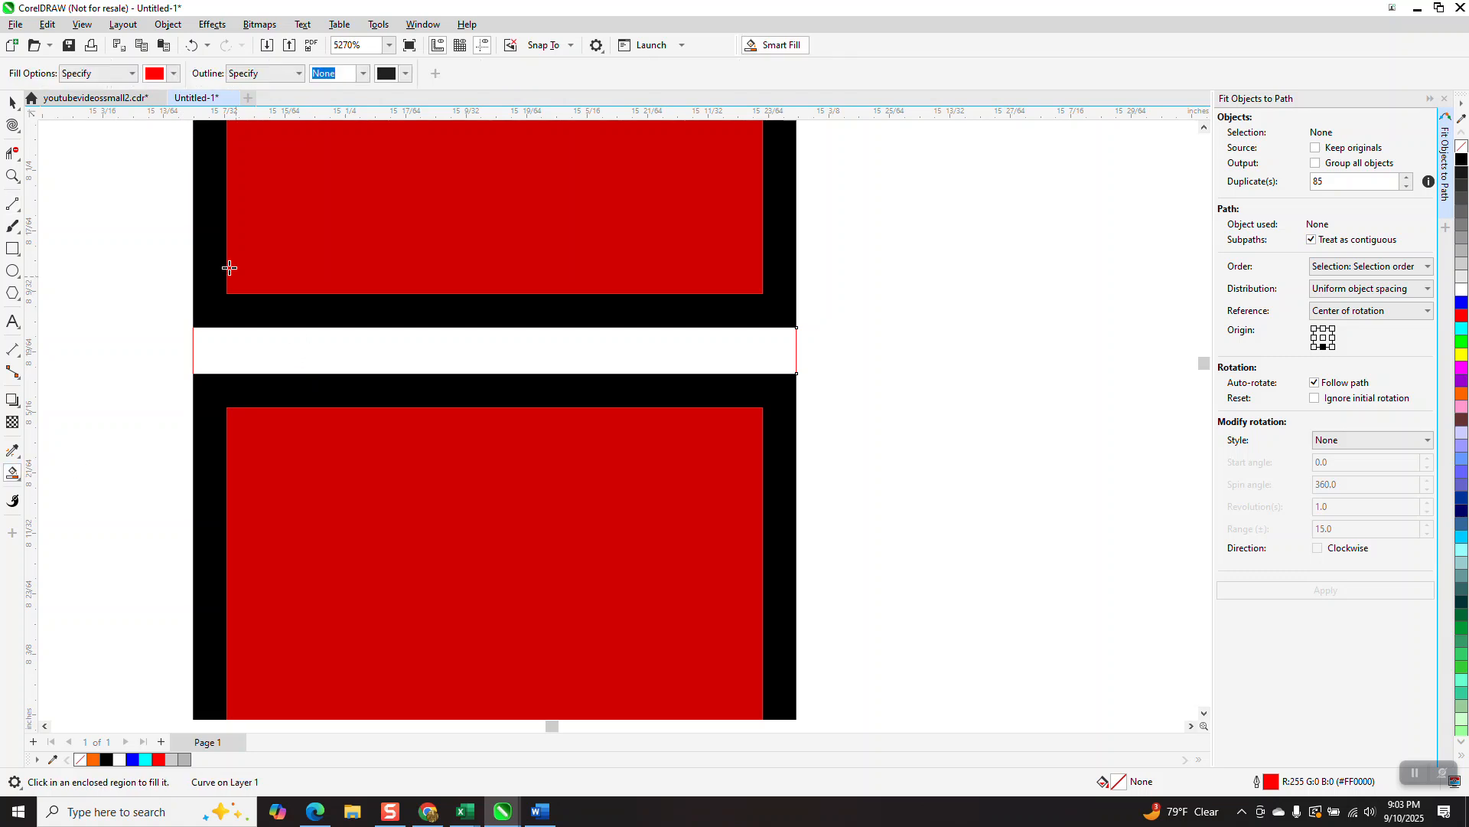
pyautogui.click(173, 74)
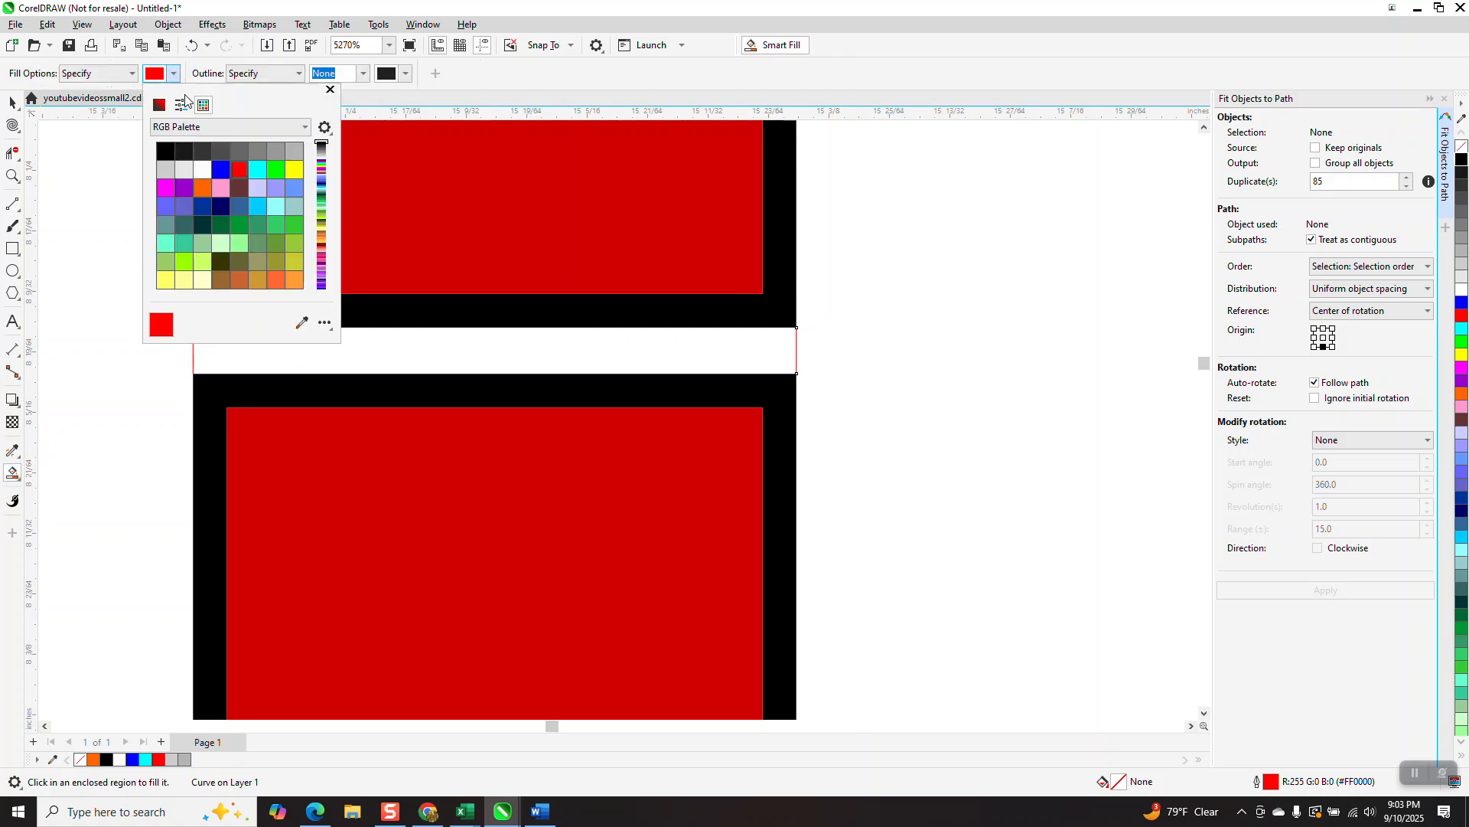
pyautogui.click(274, 154)
pyautogui.click(413, 353)
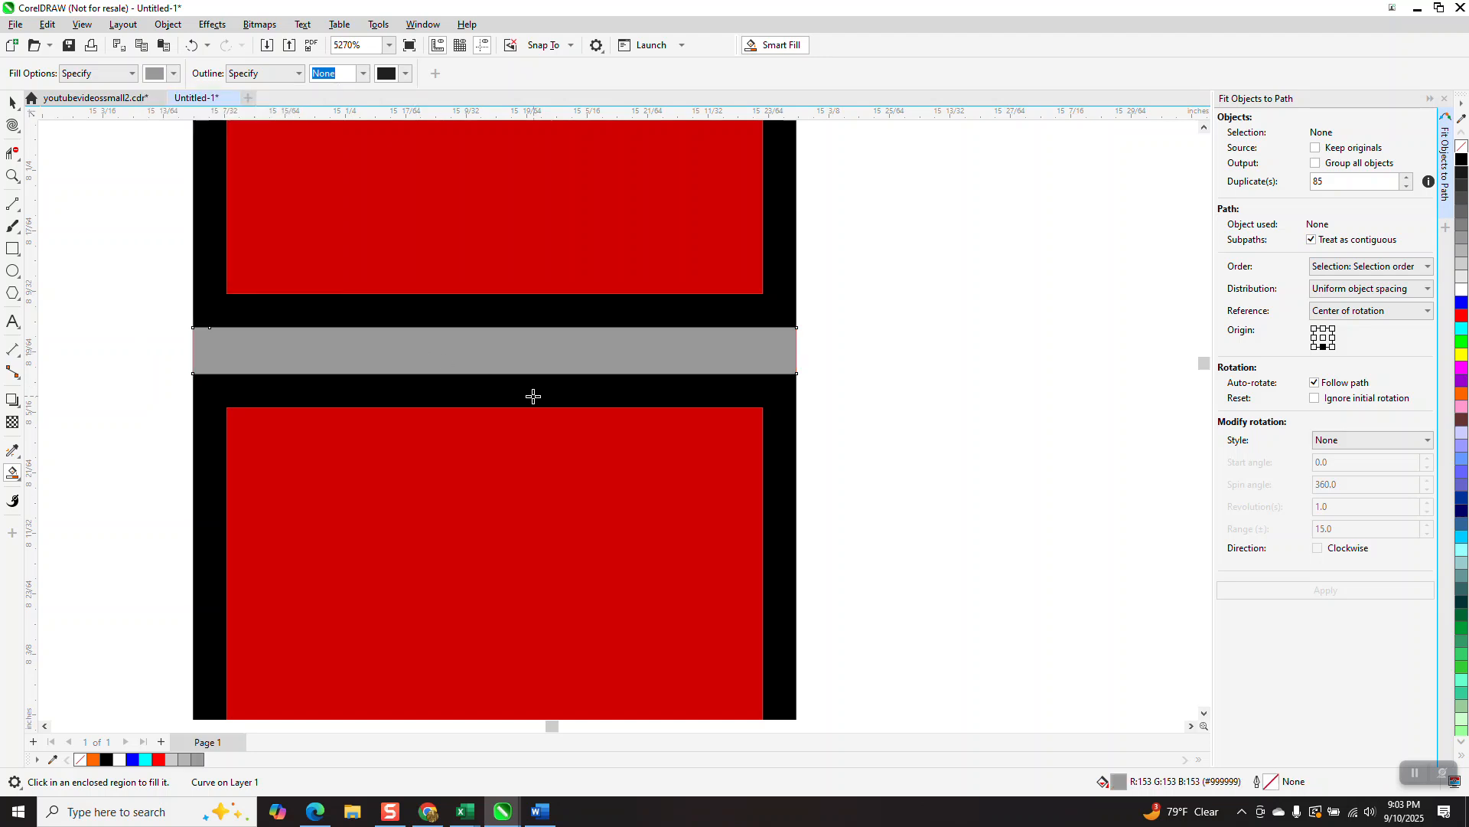
# - Ungroup the mirrored brick group that has the grey-filled gap and clear the selection
pyautogui.scroll(-2, 533, 395)
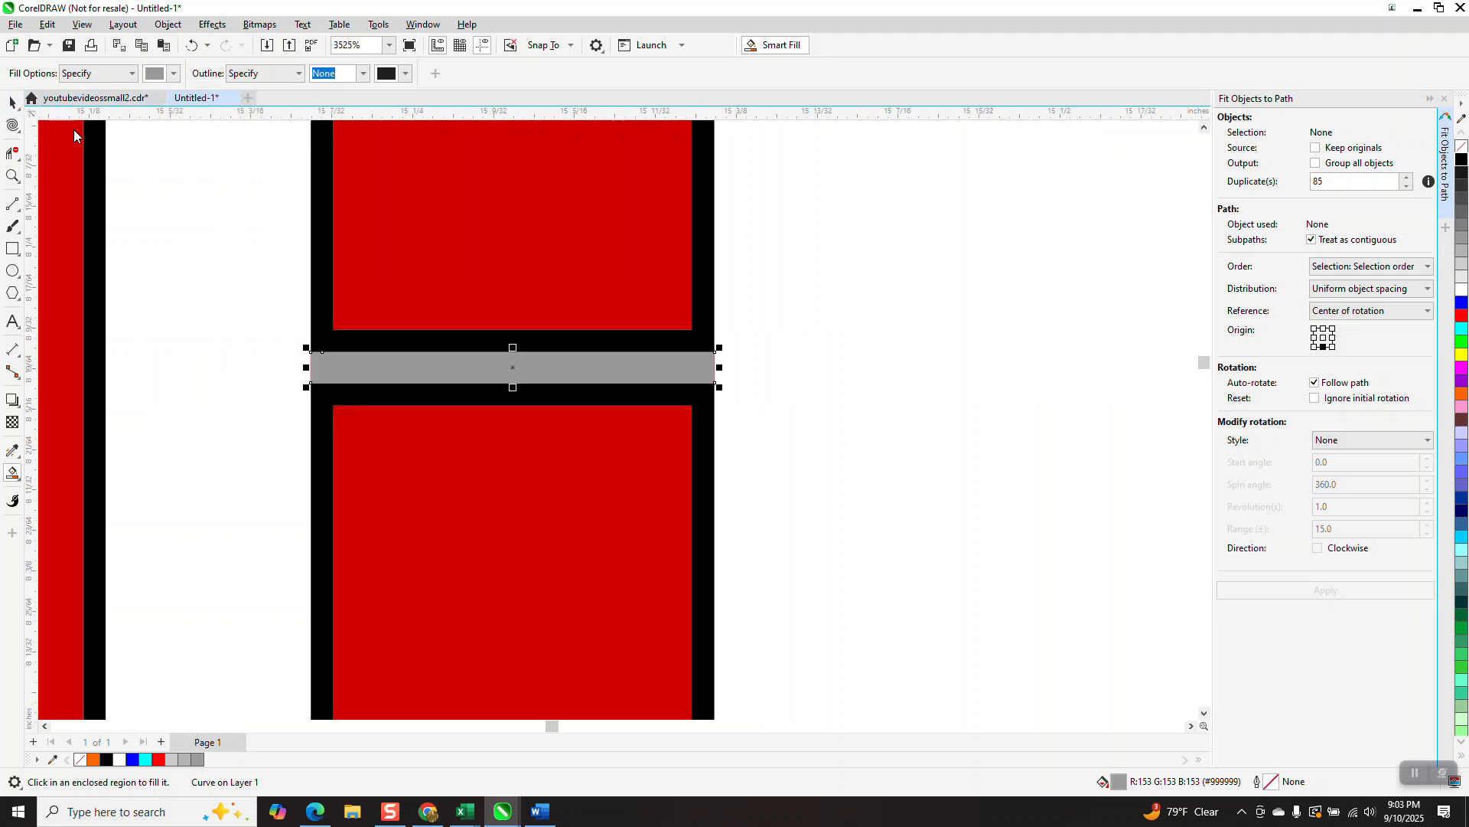
pyautogui.click(12, 102)
pyautogui.click(702, 245)
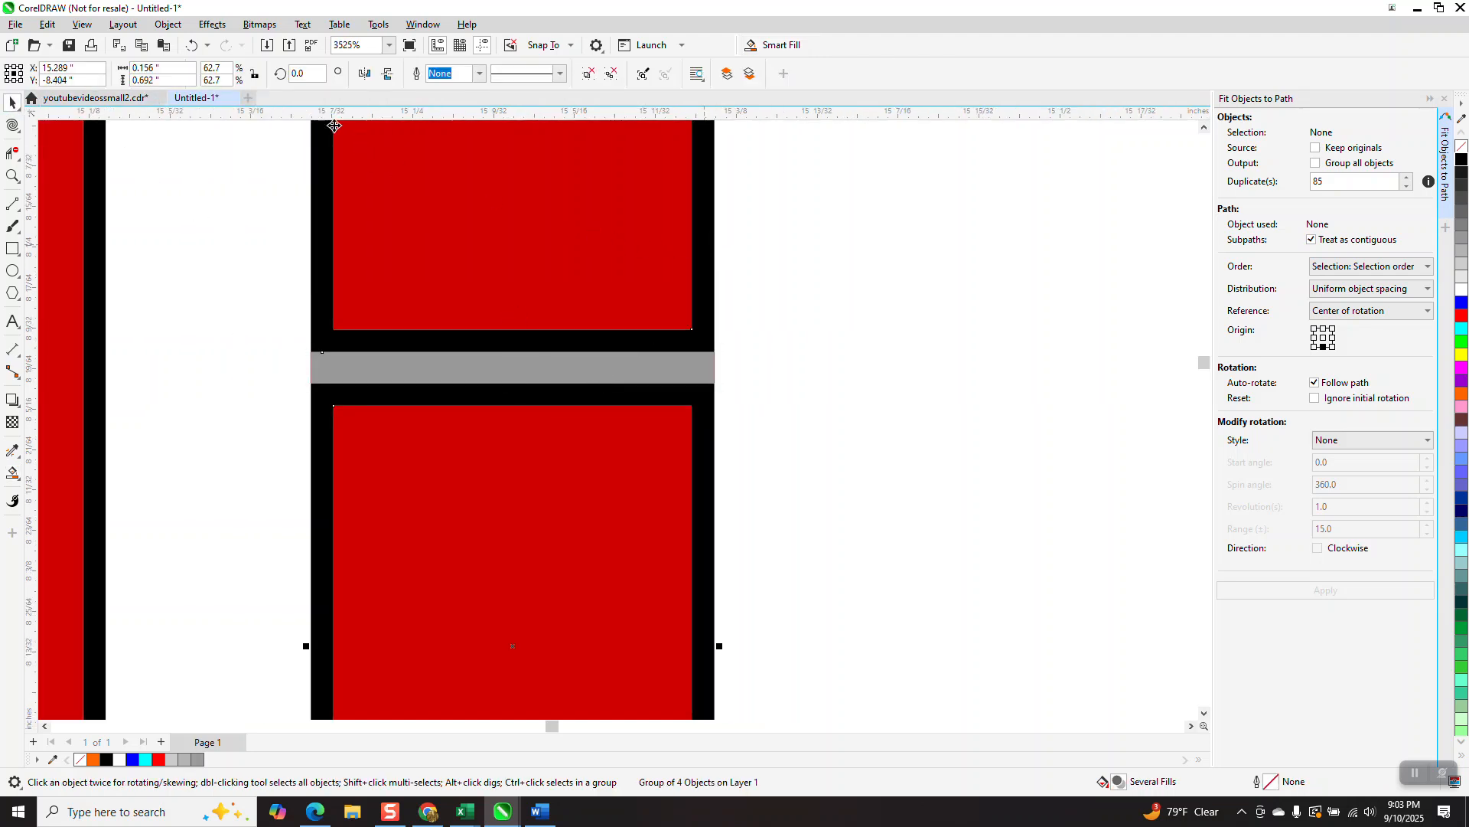
pyautogui.click(168, 24)
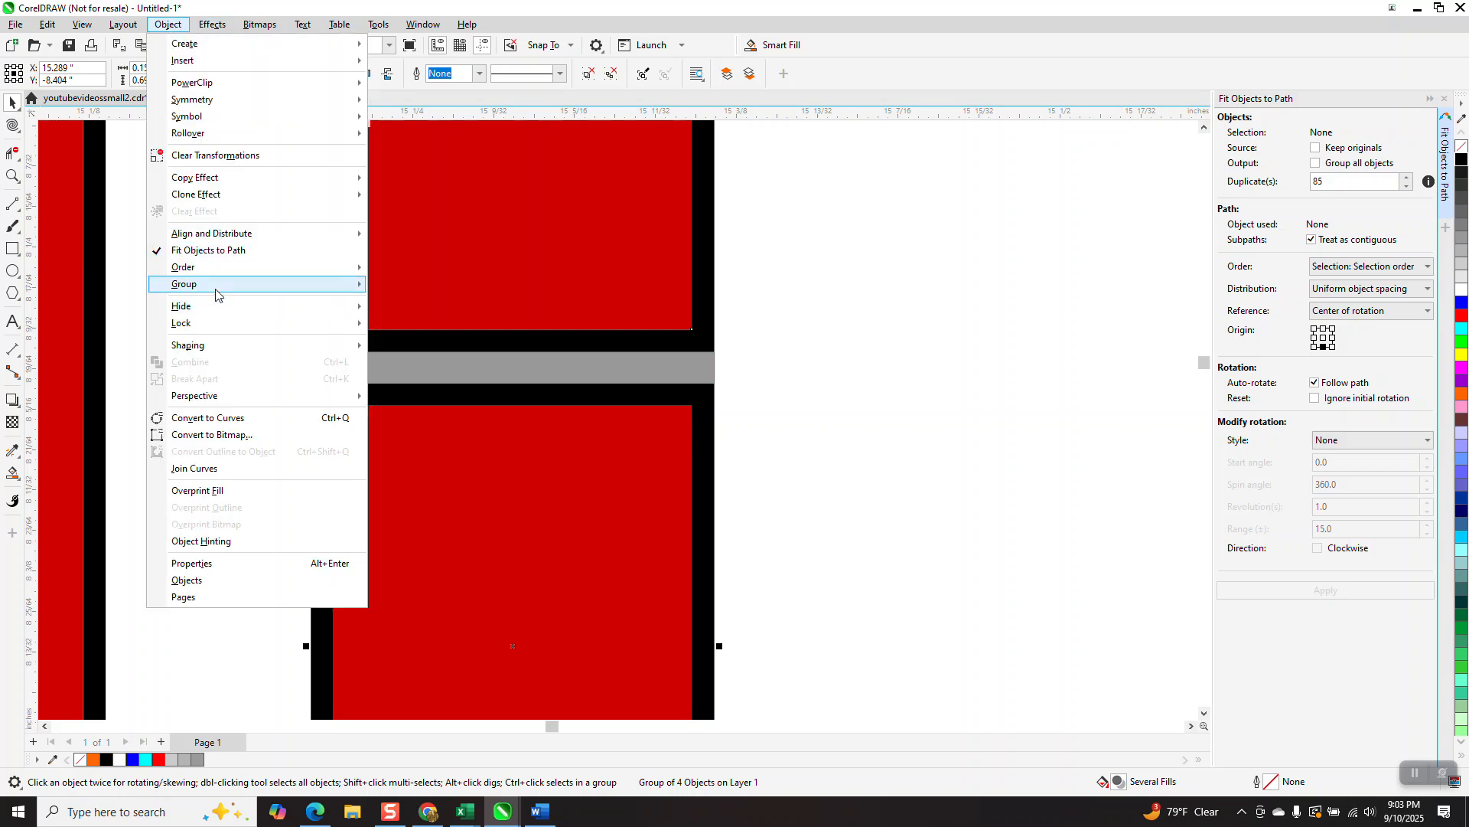
pyautogui.moveTo(231, 285)
pyautogui.click(413, 304)
pyautogui.click(292, 291)
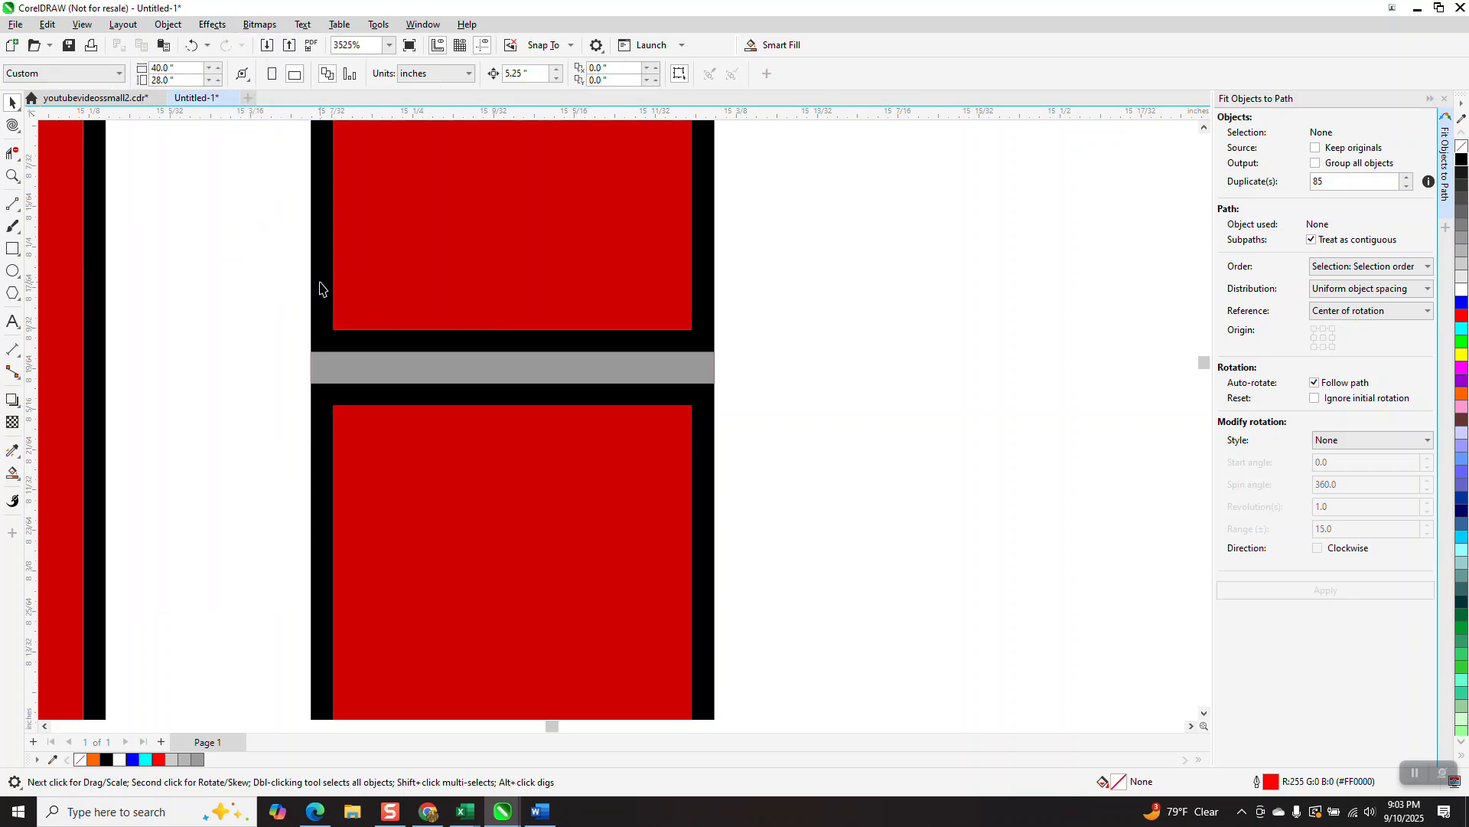
# - Recolour the black frames of both ungrouped bricks to light grey #B3B3B3
pyautogui.click(320, 288)
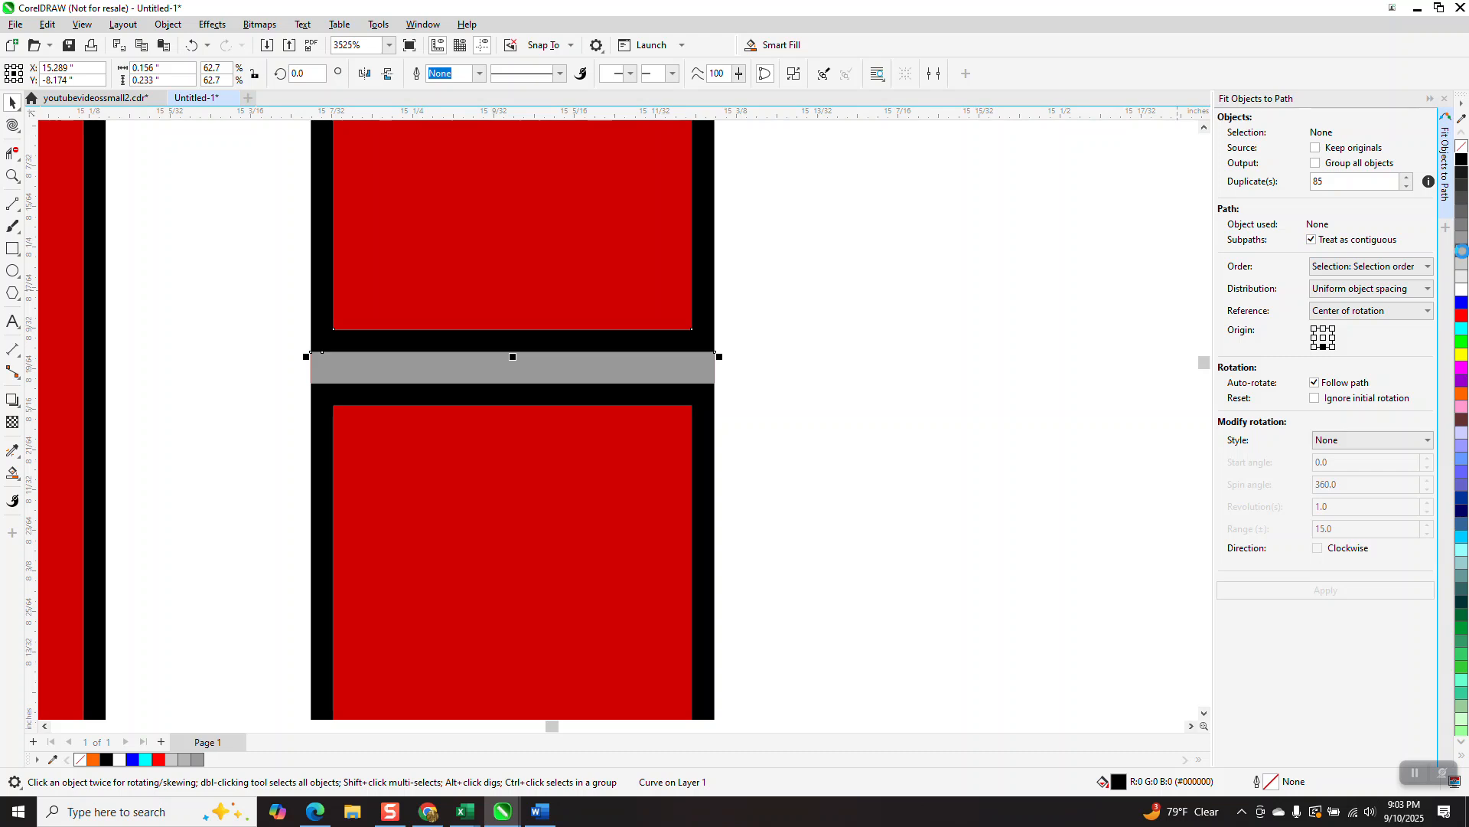
pyautogui.click(1462, 251)
pyautogui.click(706, 421)
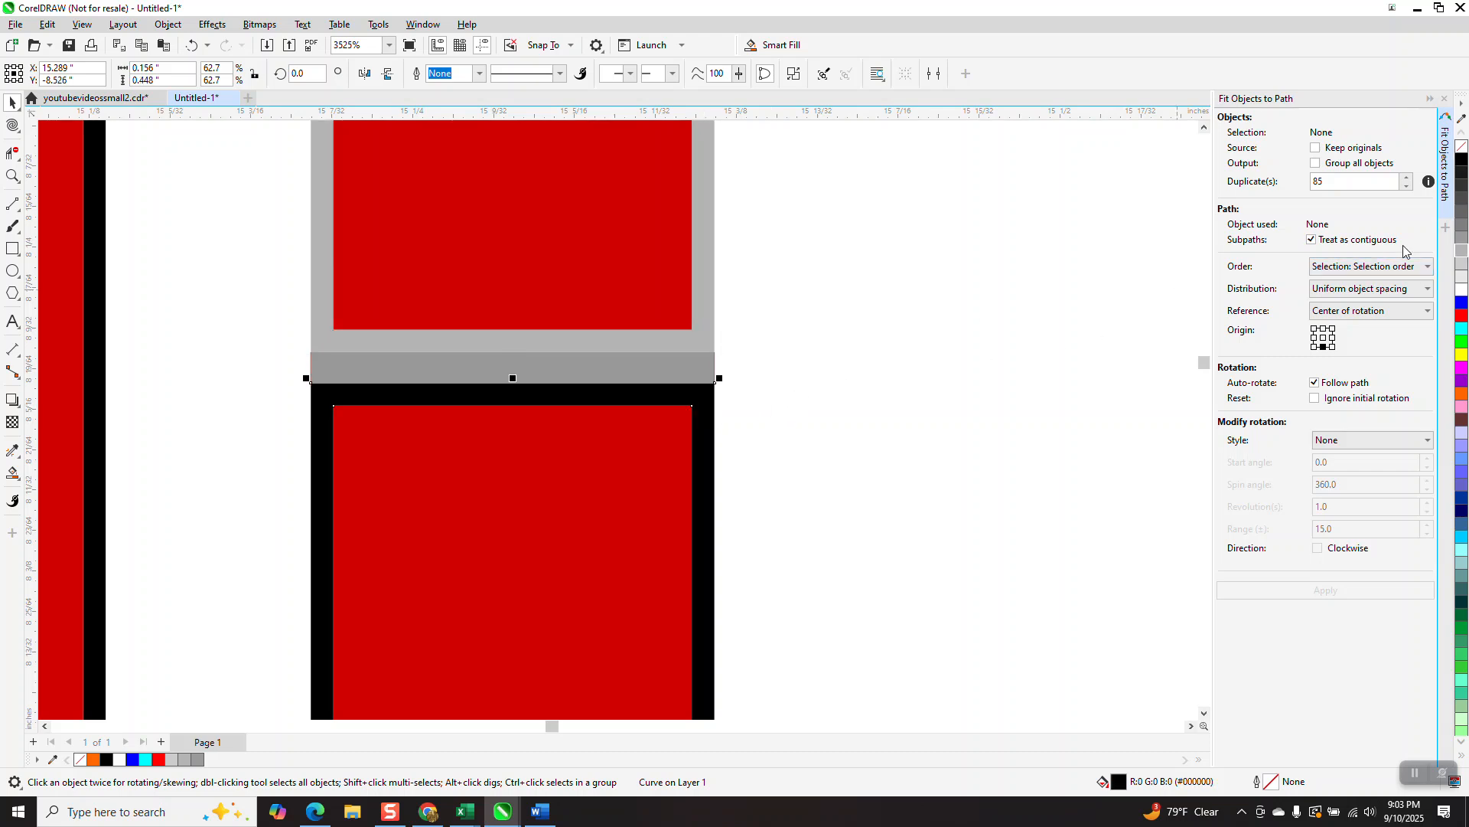
pyautogui.click(1462, 250)
# - Delete the older bright red brick column and the black-framed brick group beside it
pyautogui.scroll(-2, 688, 306)
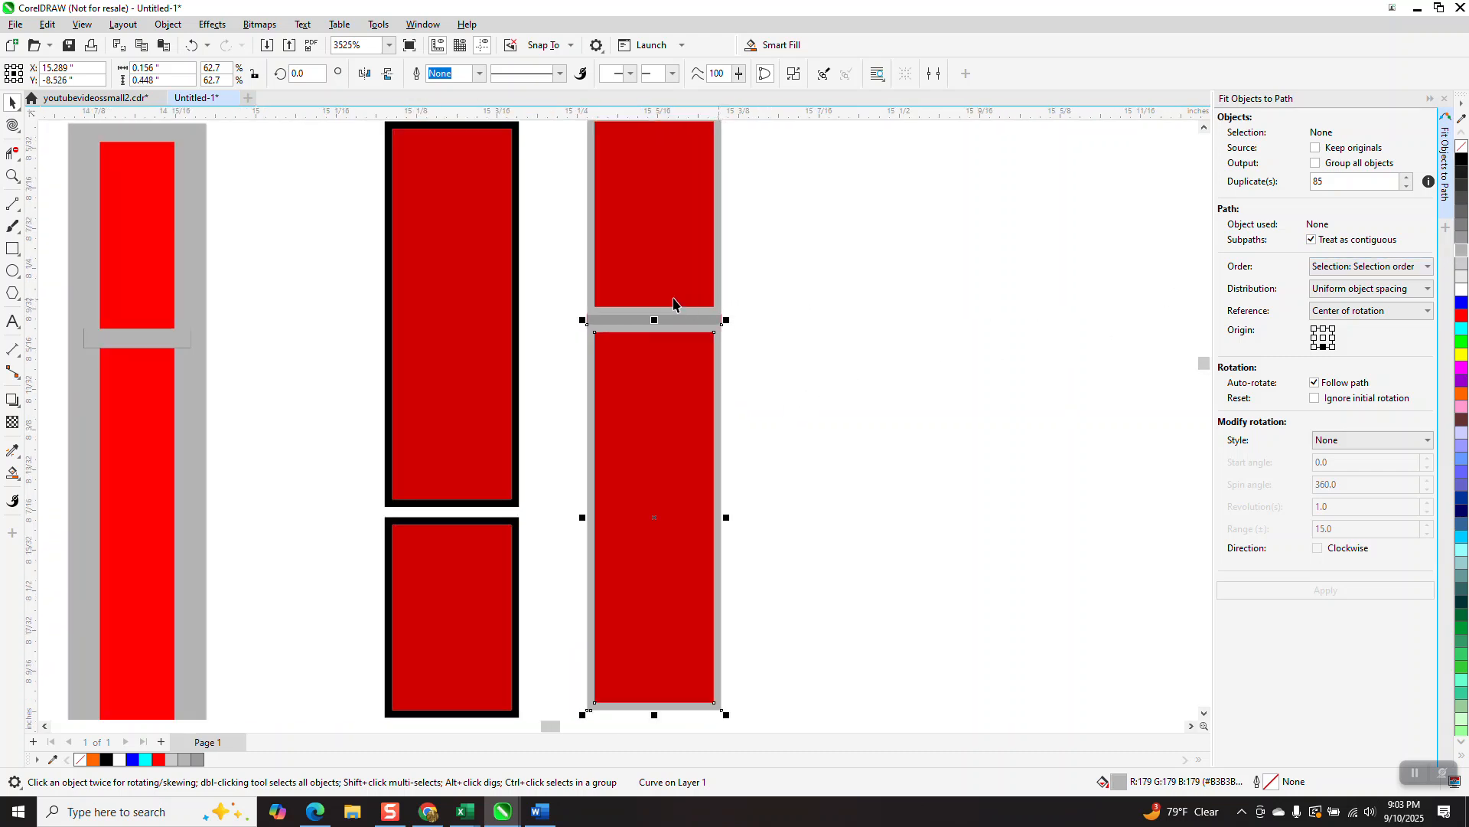
pyautogui.scroll(-3, 687, 306)
pyautogui.moveTo(233, 167); pyautogui.dragTo(604, 577)
pyautogui.press('Delete')
# - Group the grey-framed brick column's parts and place a vertically mirrored copy of the group beside it
pyautogui.moveTo(697, 355); pyautogui.dragTo(884, 583)
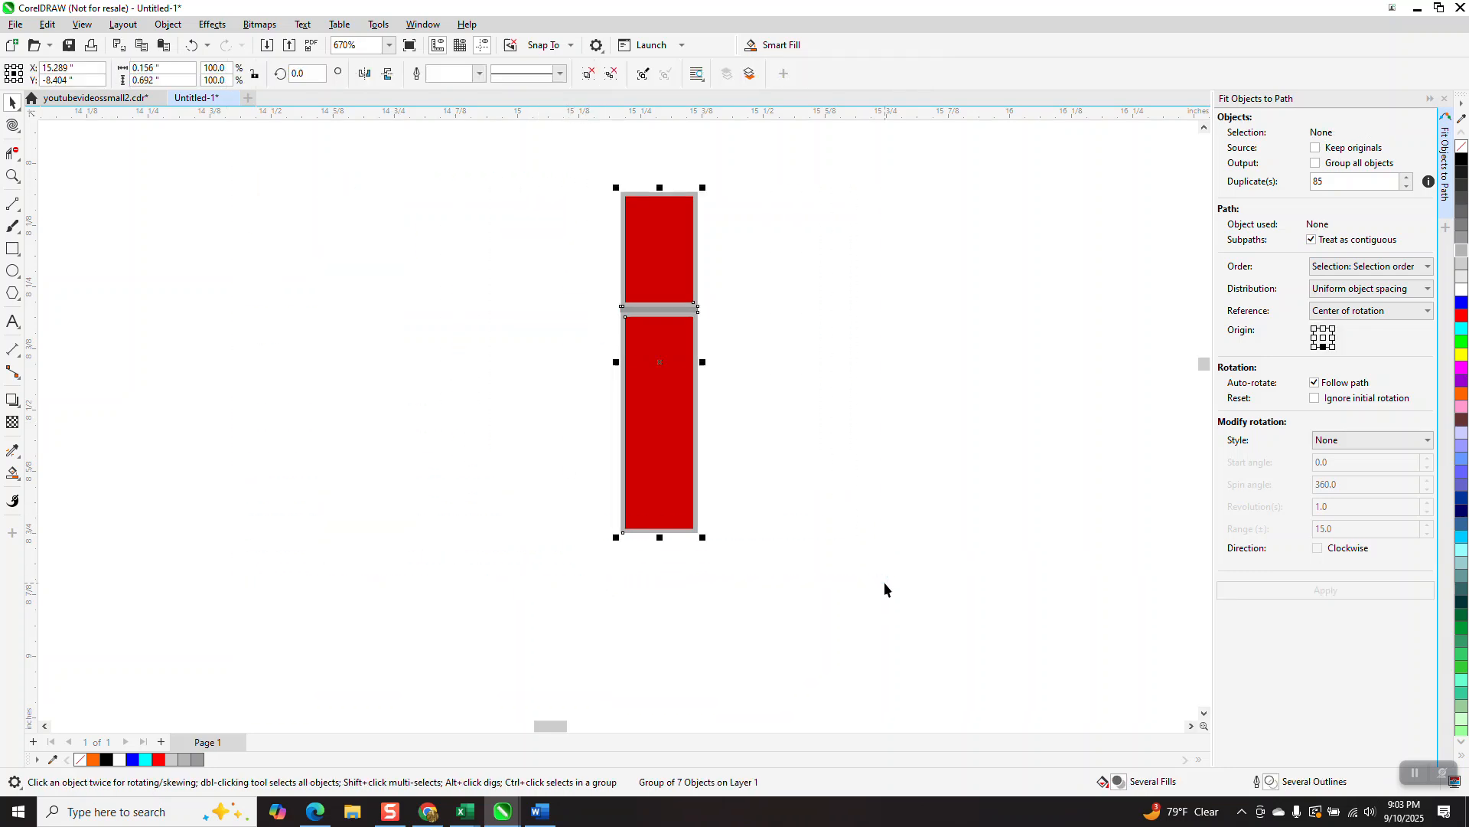
pyautogui.moveTo(658, 375); pyautogui.dragTo(756, 374)
pyautogui.click(388, 74)
# - Fit the two grey-framed brick groups along the red curve with 85 duplicates
pyautogui.scroll(-5, 535, 306)
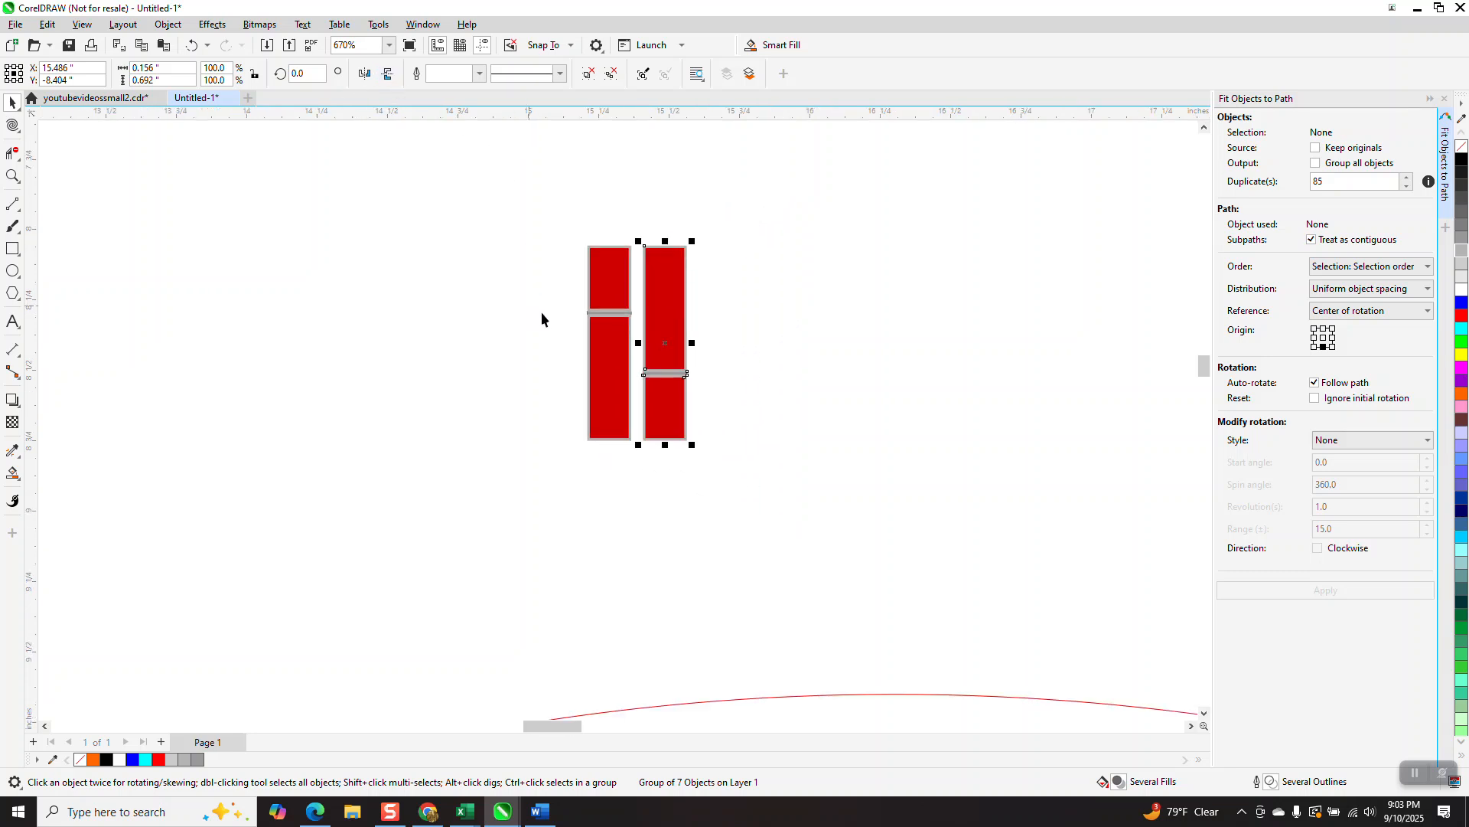
pyautogui.moveTo(482, 216); pyautogui.dragTo(765, 414)
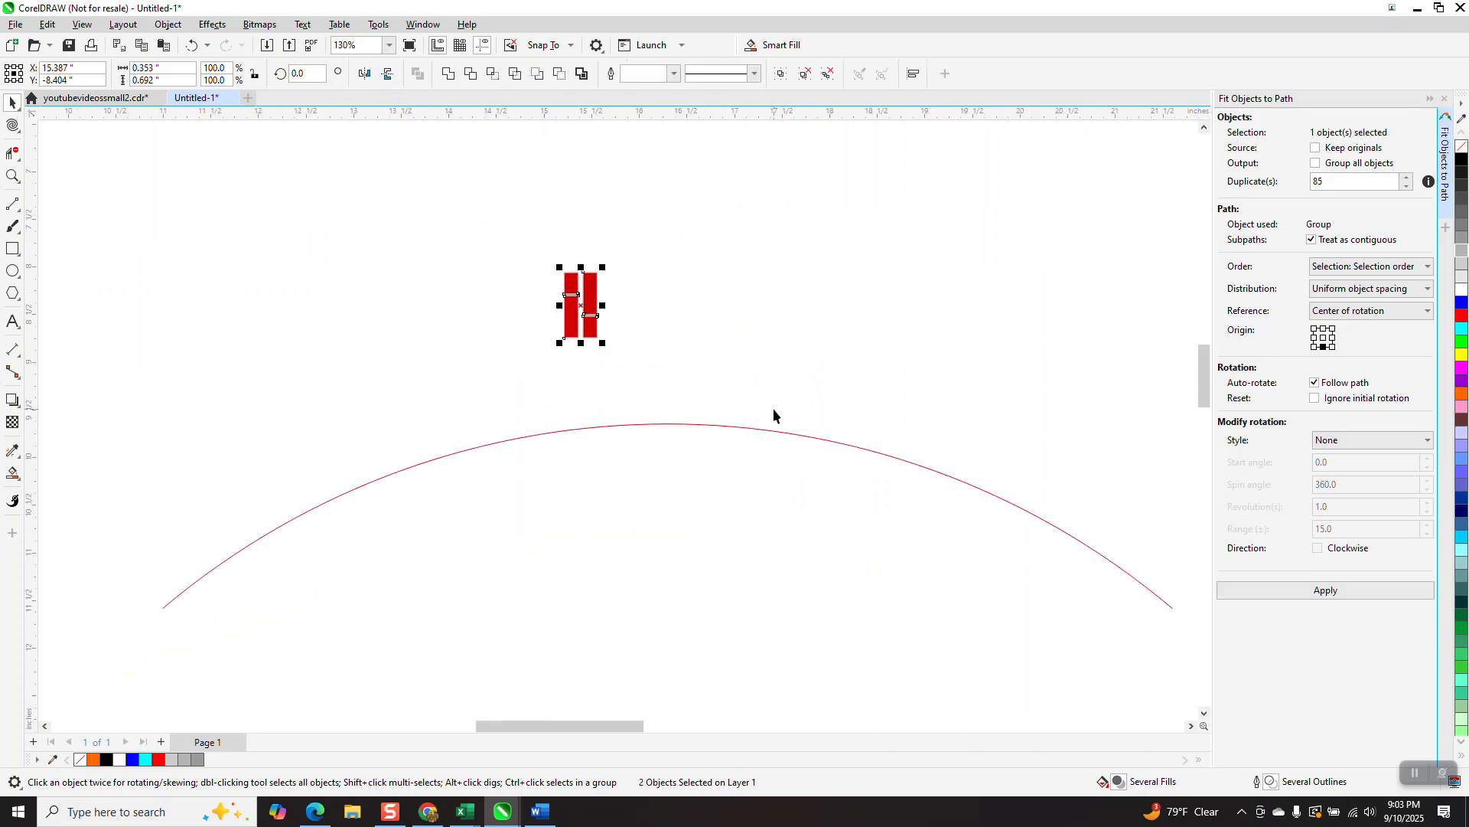
pyautogui.keyDown('shift'); pyautogui.click(756, 431); pyautogui.keyUp('shift')
pyautogui.click(1330, 590)
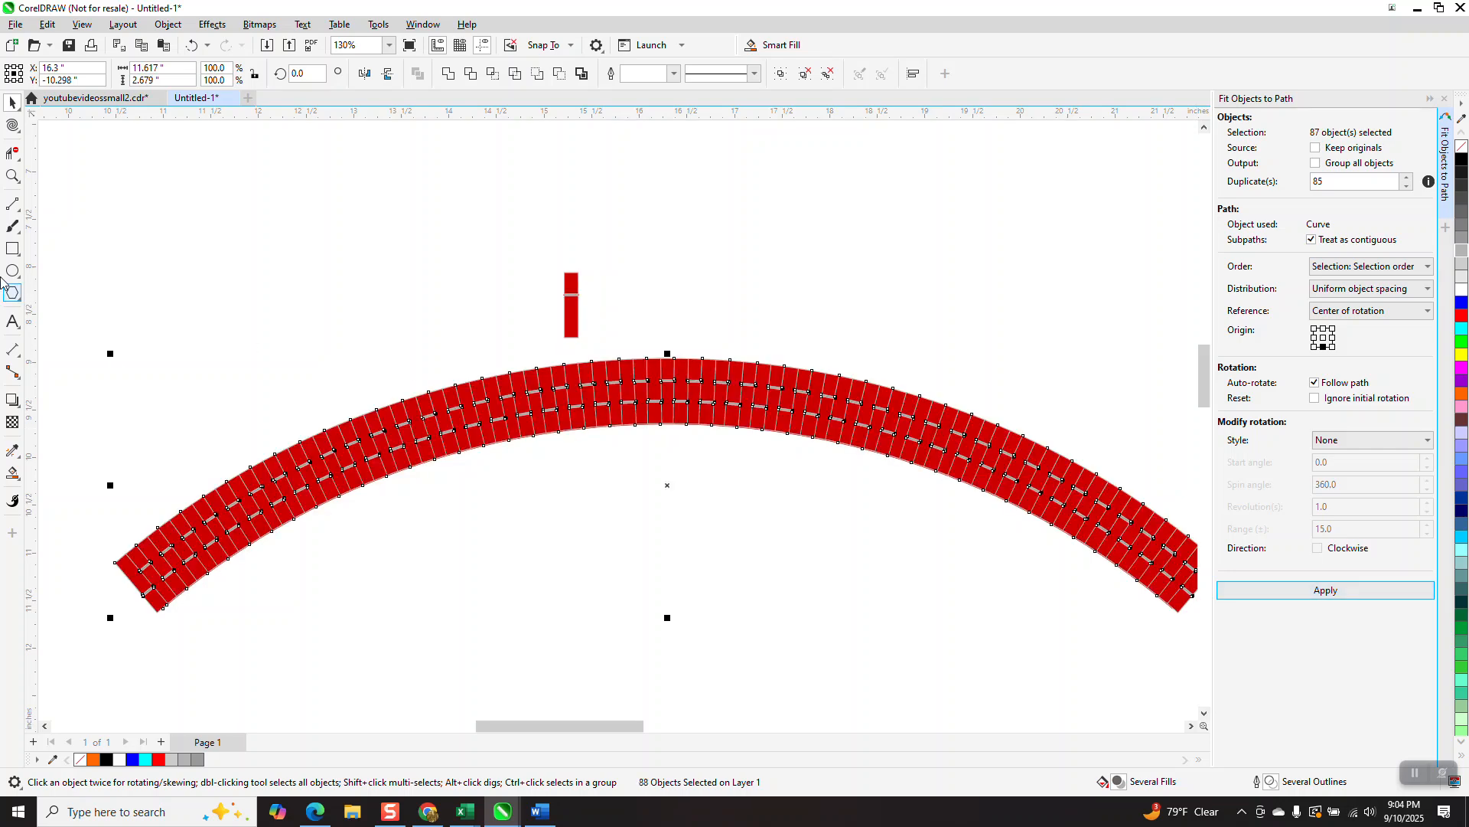
# - Examine the grey mortar joints of the fitted arch up close and the arch as a whole
pyautogui.click(12, 176)
pyautogui.moveTo(512, 352); pyautogui.dragTo(691, 465)
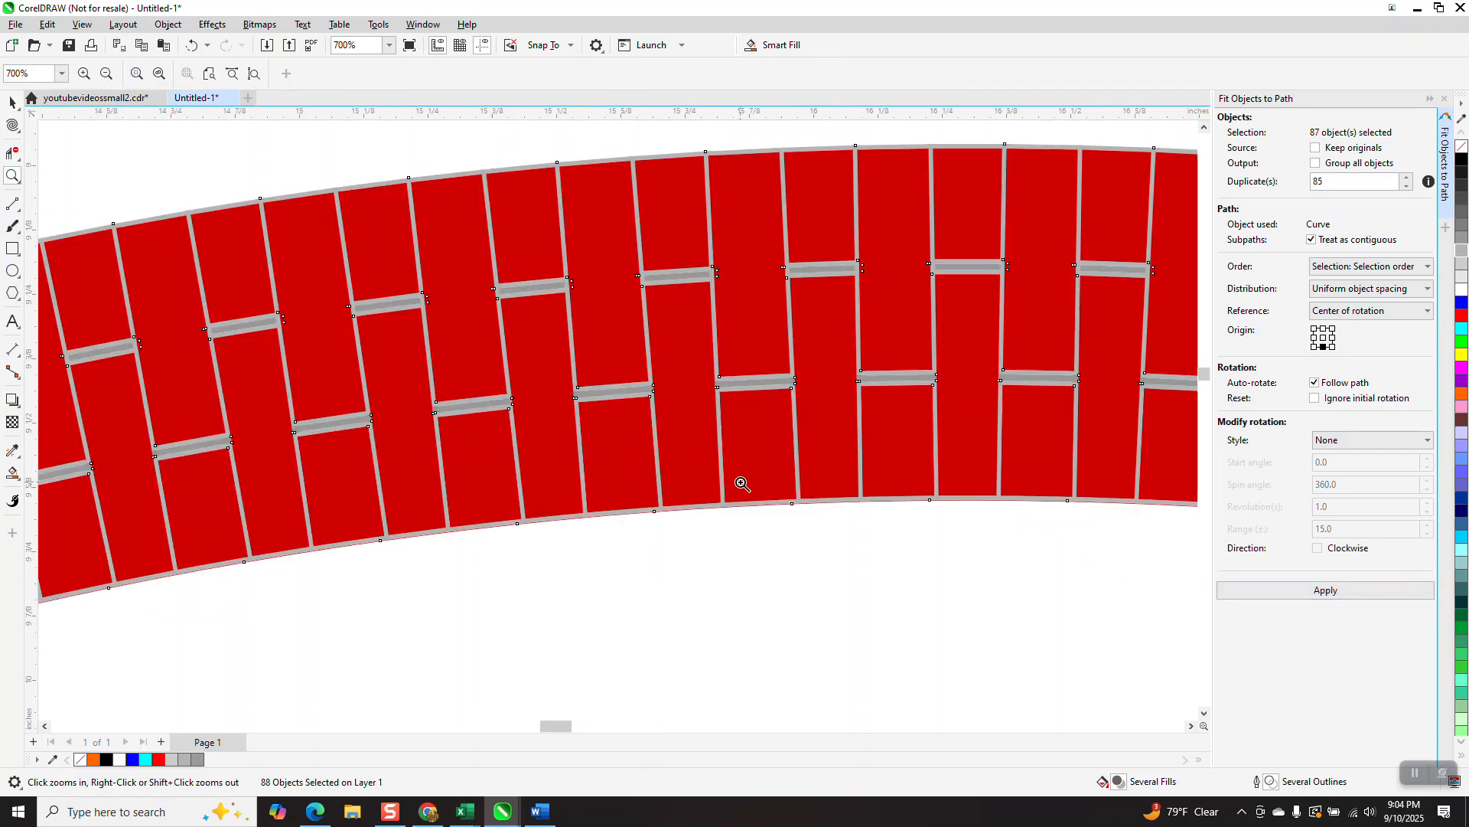
pyautogui.click(818, 369)
pyautogui.scroll(-5, 784, 379)
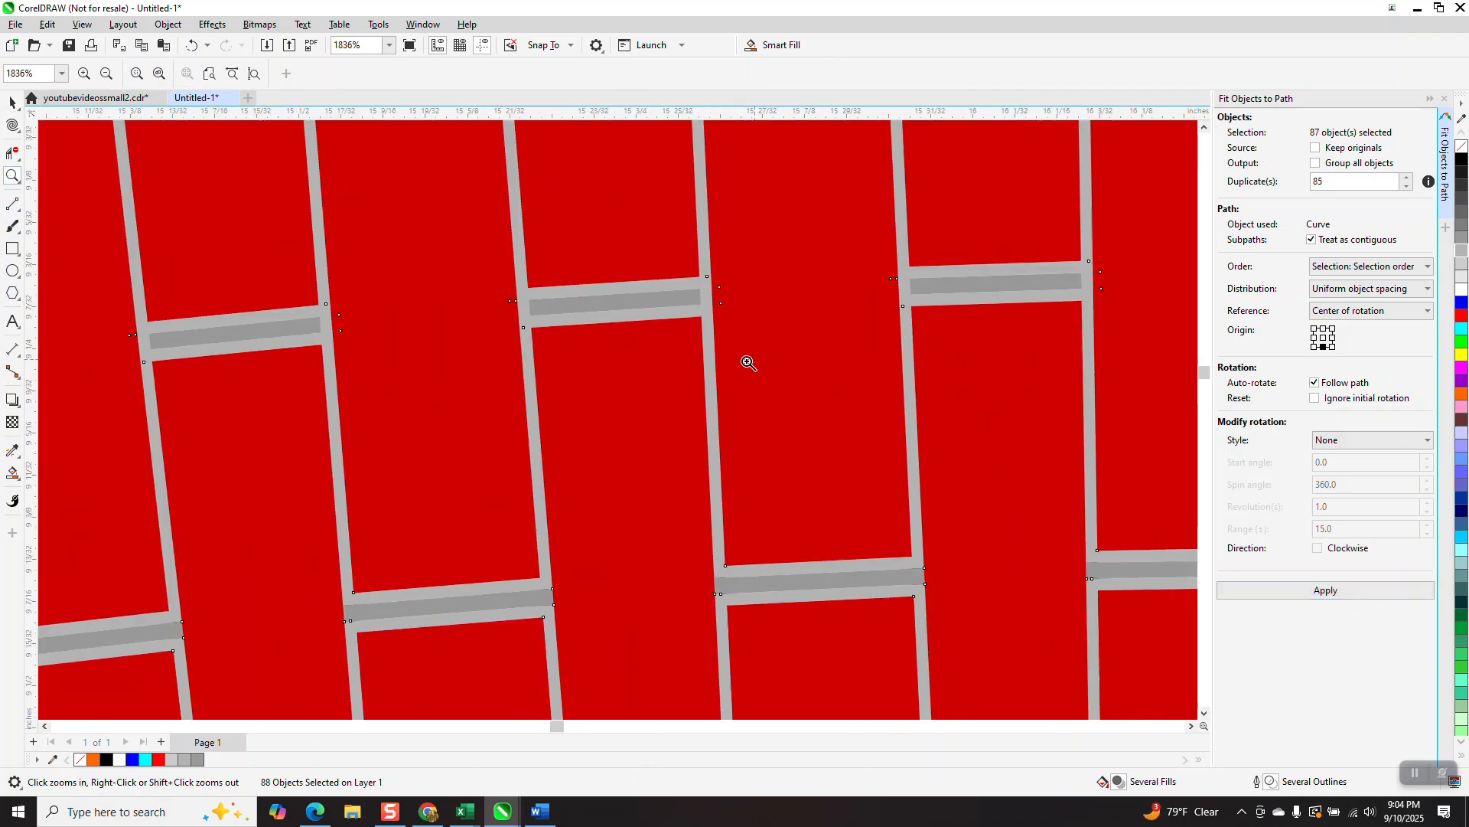
pyautogui.scroll(-5, 745, 364)
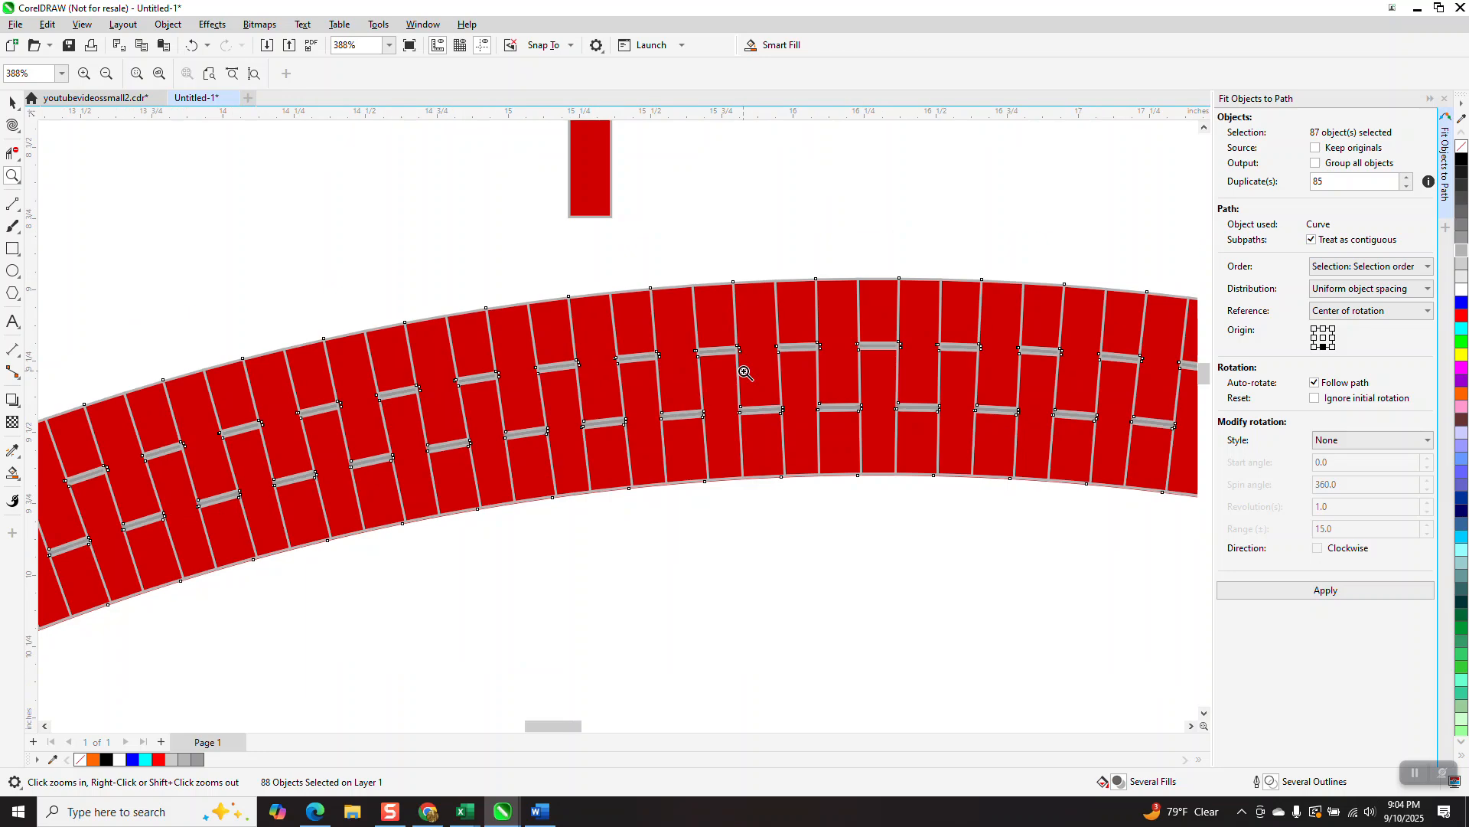
pyautogui.scroll(-2, 742, 366)
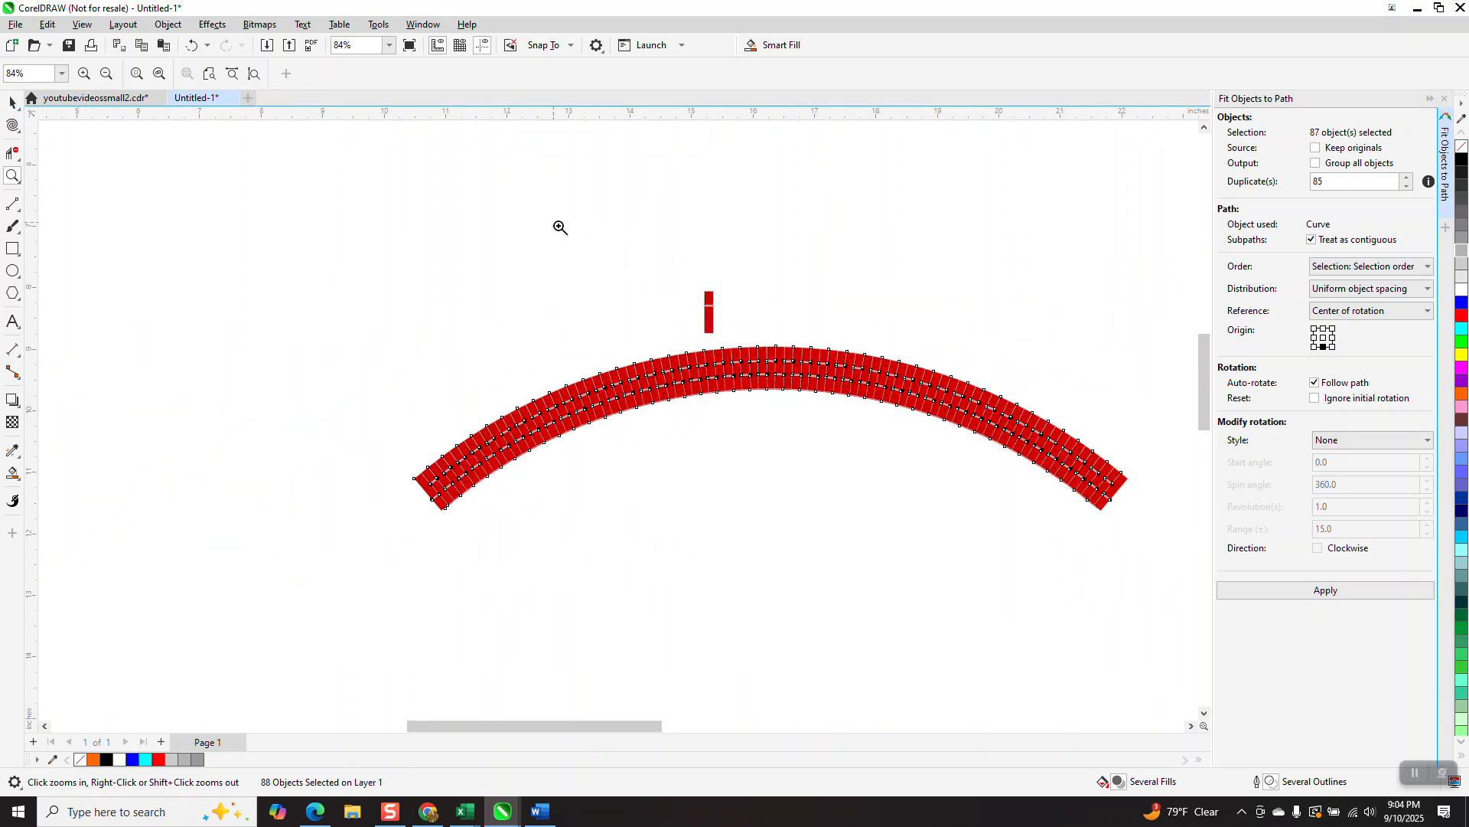
# - Undo the last path fitting and refit the two grey-framed brick groups along the red curve with 81 duplicates
pyautogui.click(187, 44)
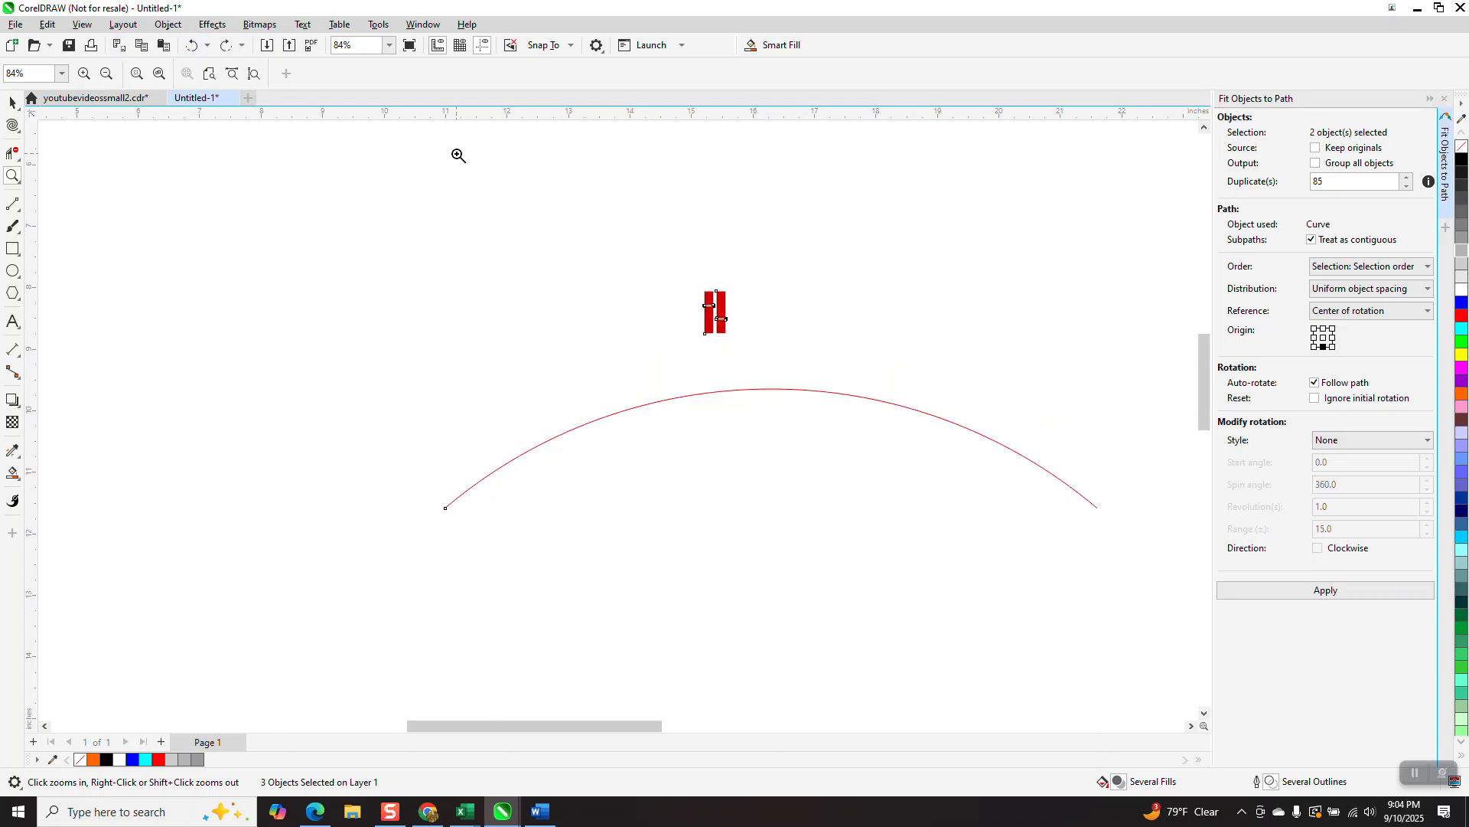
pyautogui.doubleClick(12, 101)
pyautogui.moveTo(558, 228); pyautogui.dragTo(770, 372)
pyautogui.keyDown('shift'); pyautogui.click(775, 391); pyautogui.keyUp('shift')
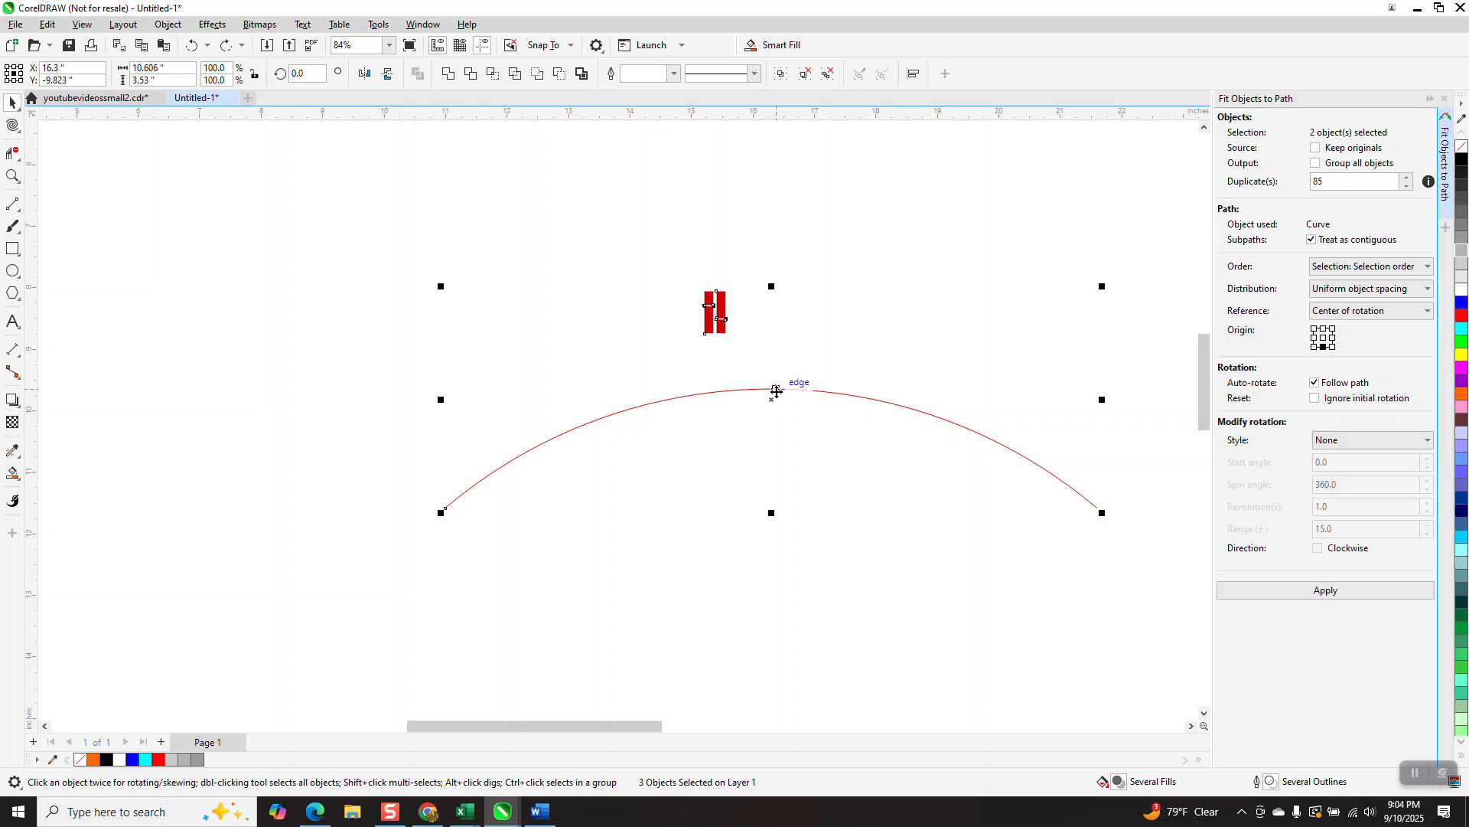
pyautogui.click(1406, 187)
pyautogui.click(1345, 588)
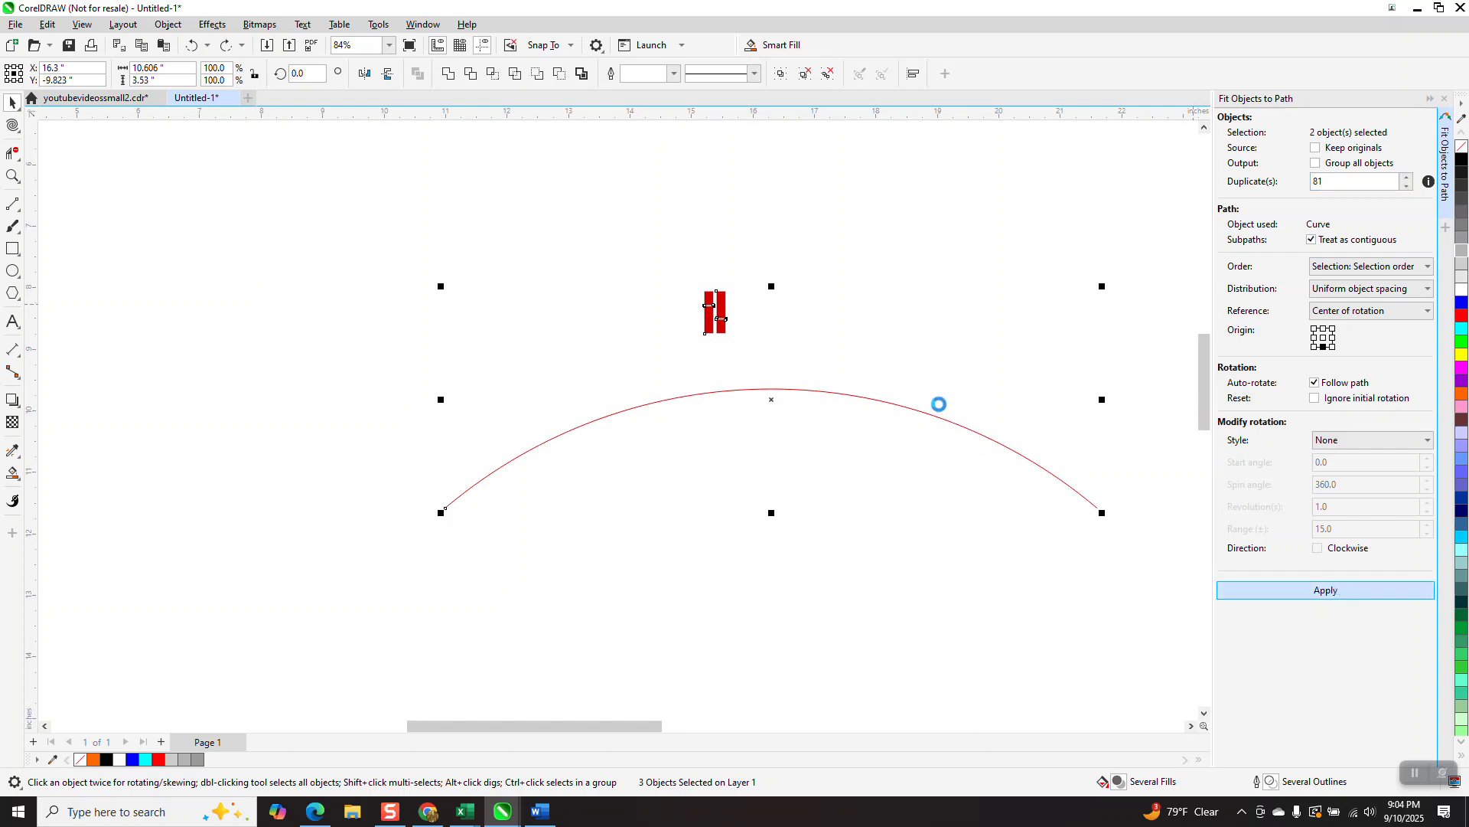
# - Examine the brick spacing and mortar joints around the crown of the refitted arch up close
pyautogui.click(12, 176)
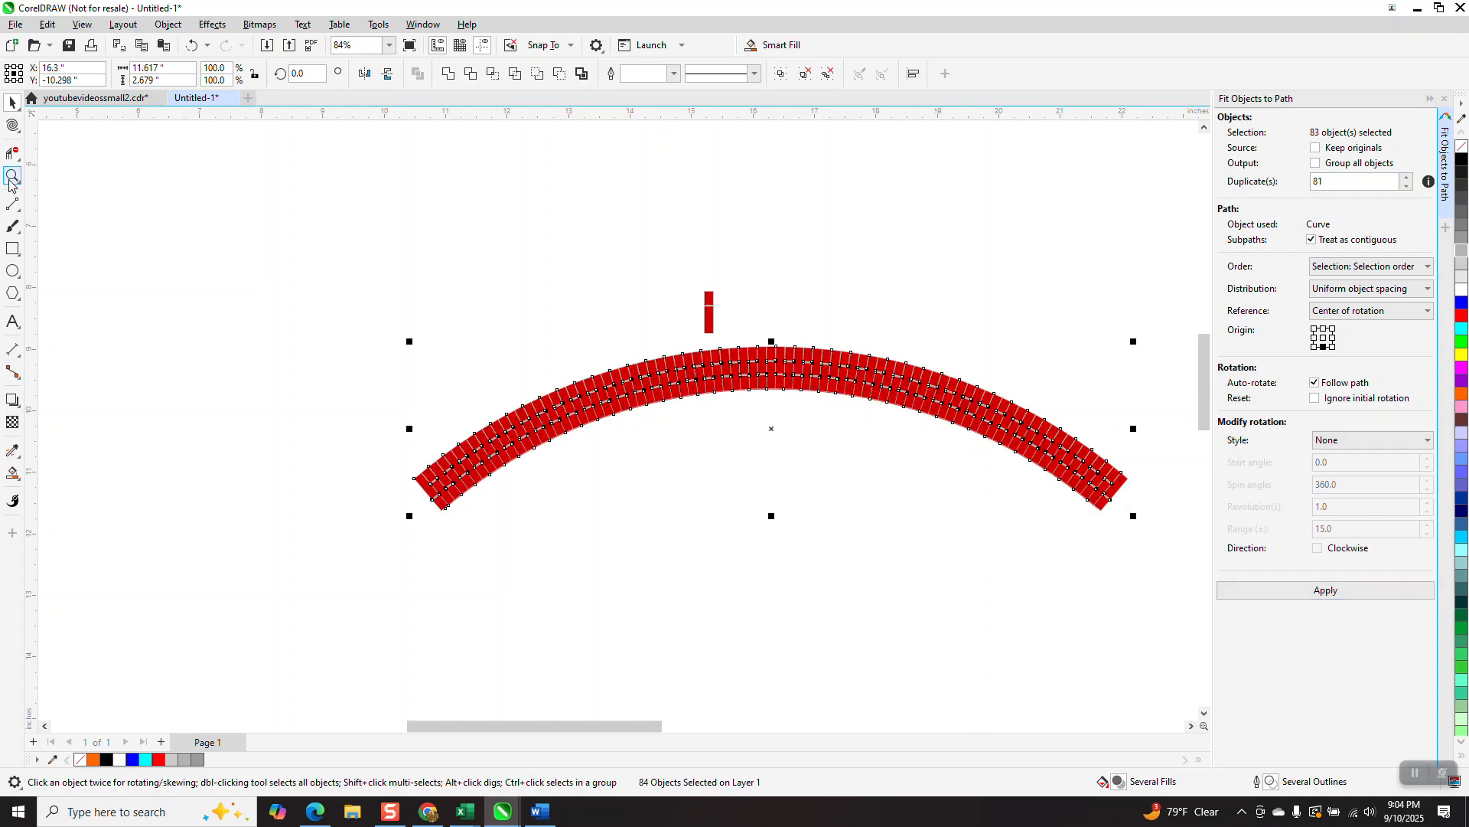
pyautogui.moveTo(602, 347); pyautogui.dragTo(718, 443)
pyautogui.scroll(-6, 586, 314)
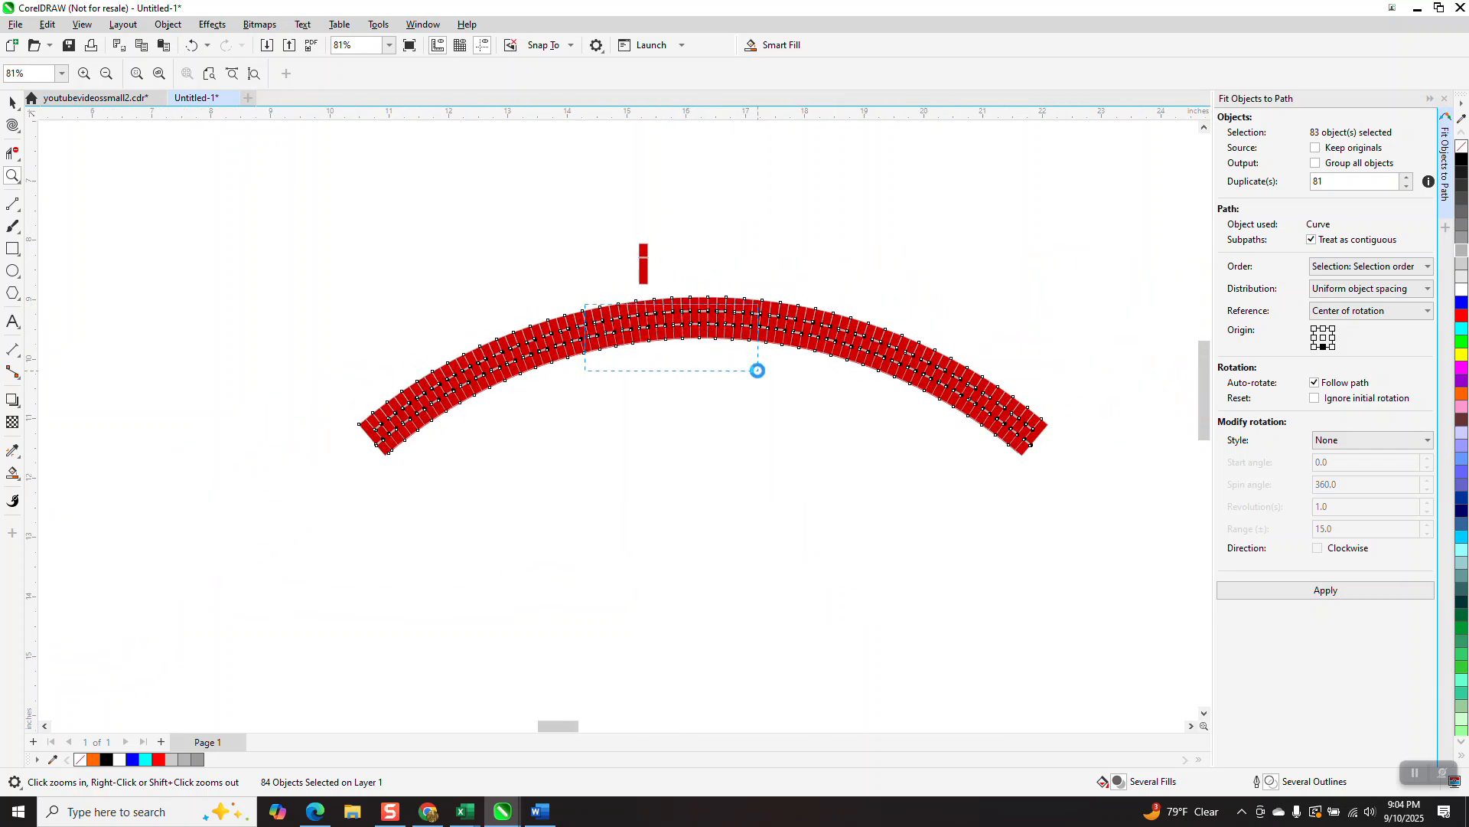
pyautogui.scroll(4, 754, 368)
pyautogui.scroll(-2, 755, 398)
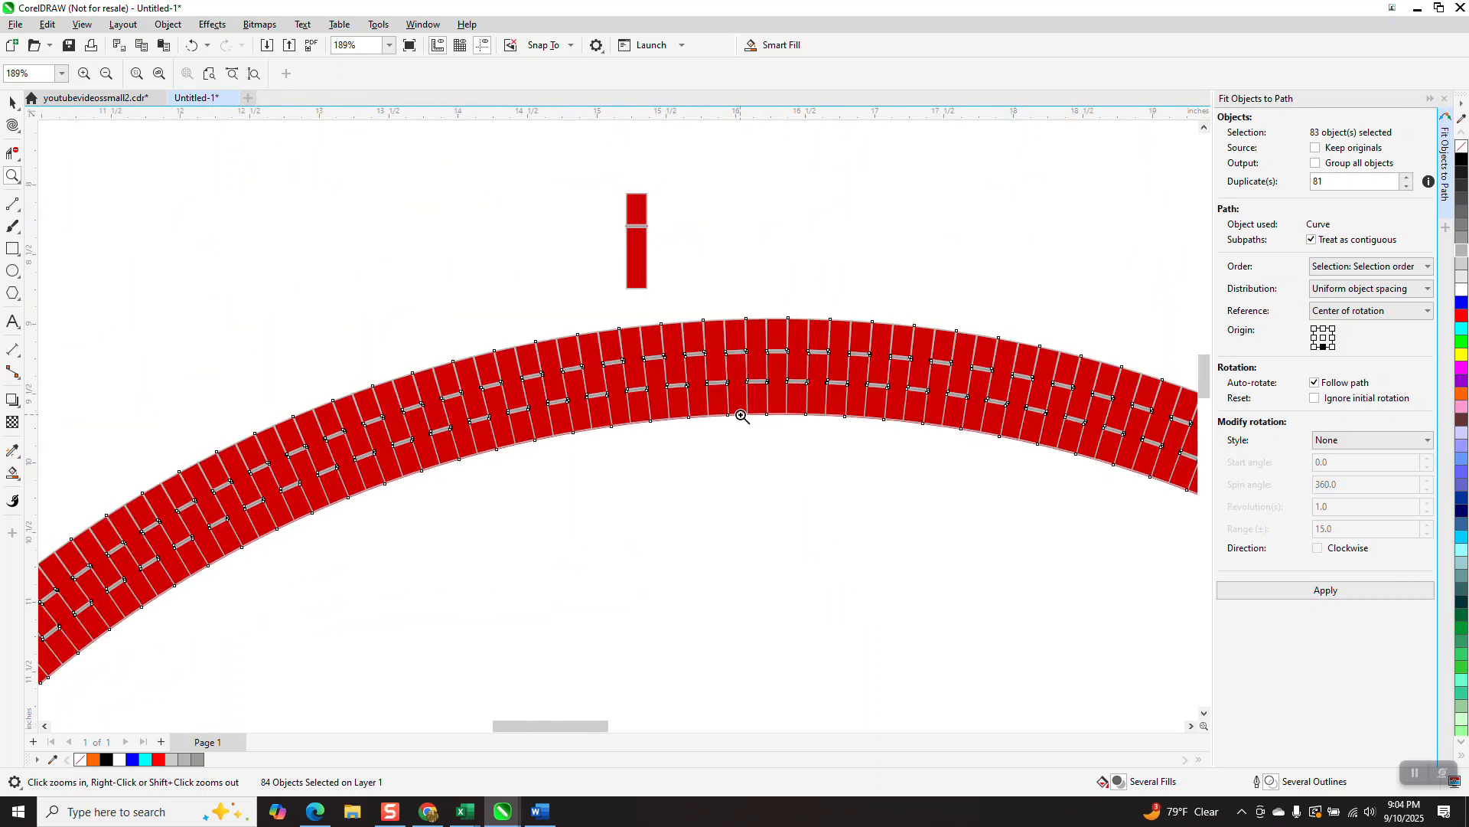